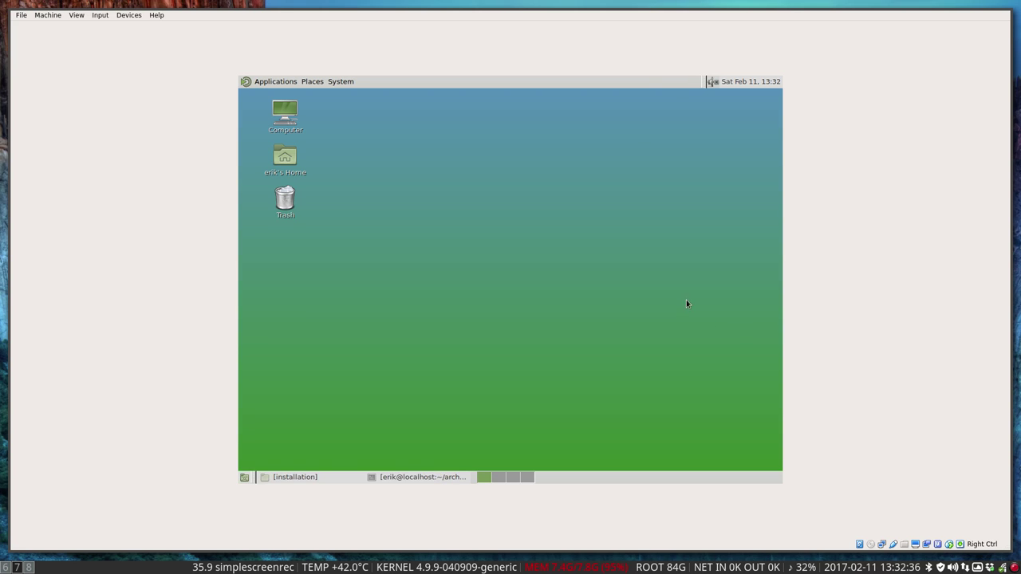
# Examine the numbered scripts from 020 to 700 in the home folder's archmate/installation directory, and close the file manager.
pyautogui.doubleClick(285, 157)
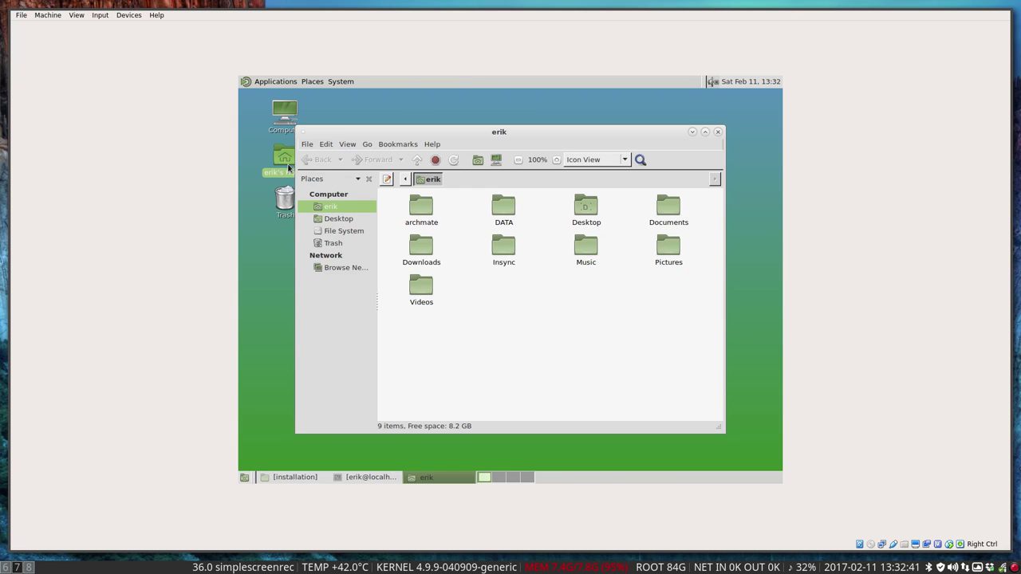
pyautogui.click(427, 212)
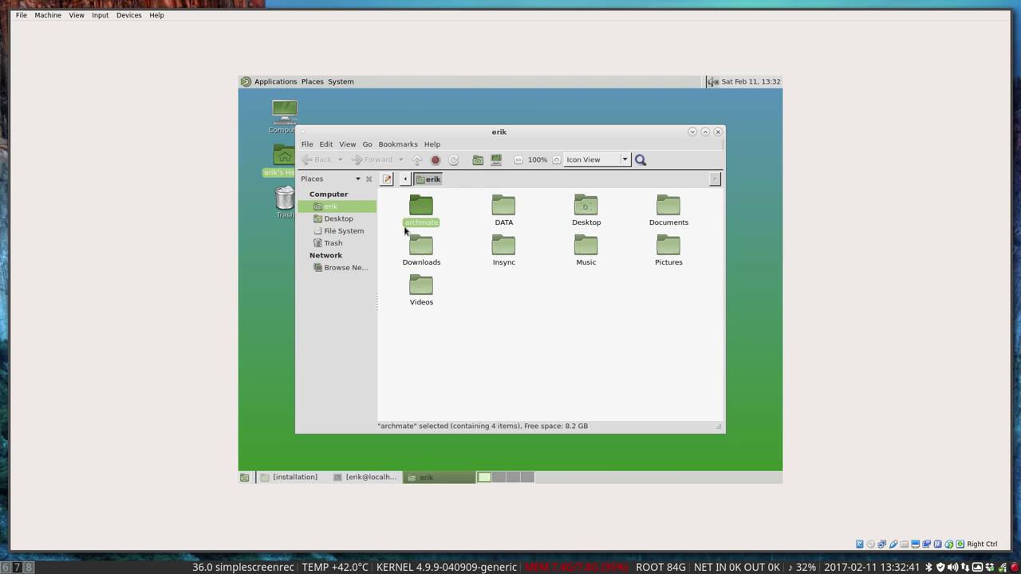
pyautogui.doubleClick(427, 215)
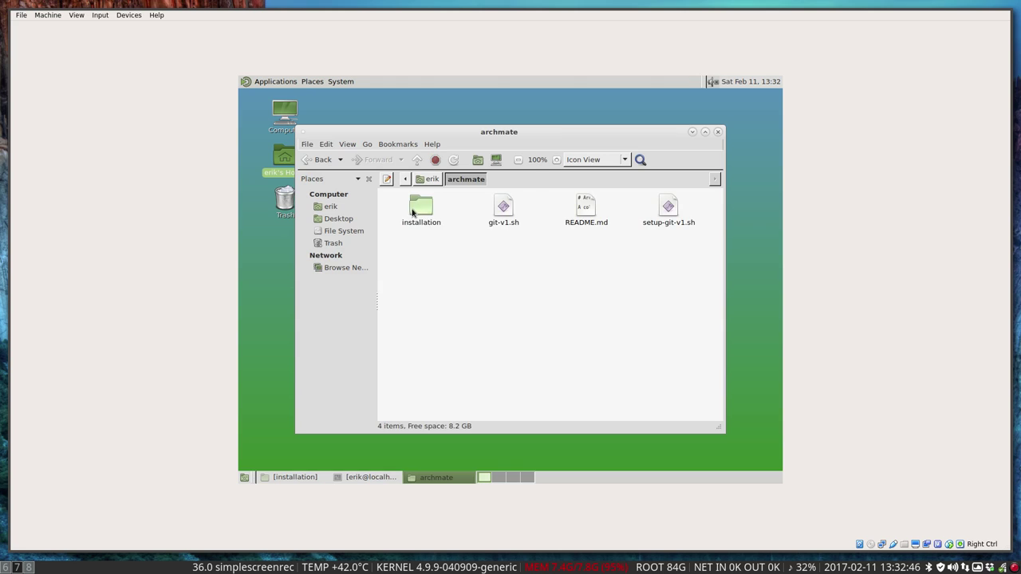
pyautogui.doubleClick(413, 211)
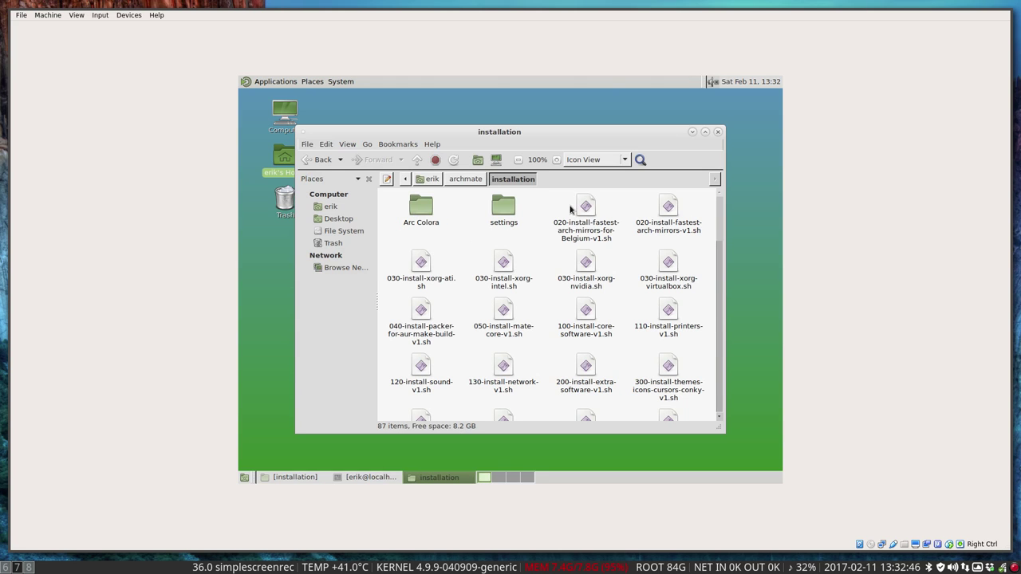
pyautogui.click(582, 228)
pyautogui.scroll(-3, 580, 231)
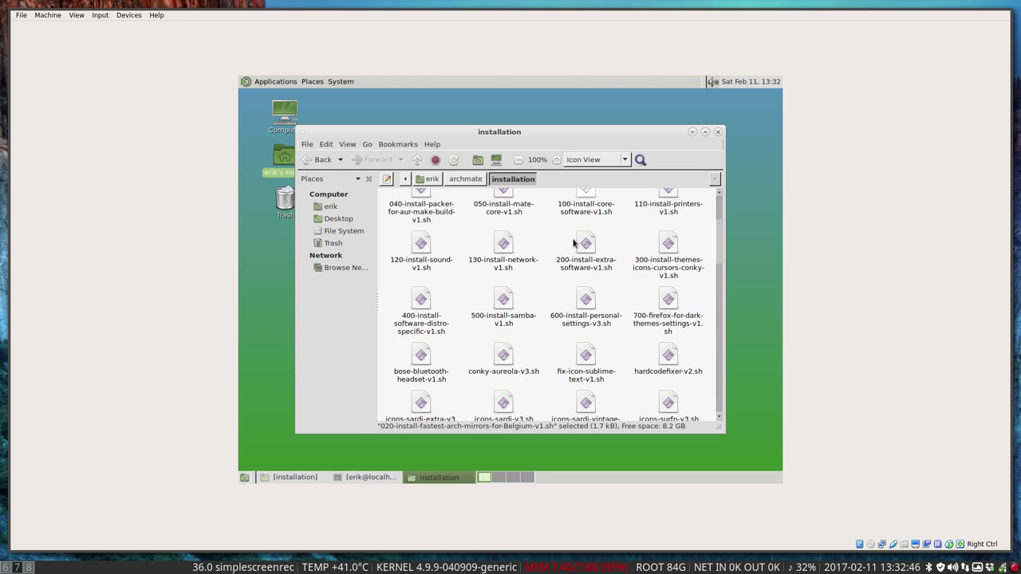
pyautogui.keyDown('shift'); pyautogui.click(663, 303); pyautogui.keyUp('shift')
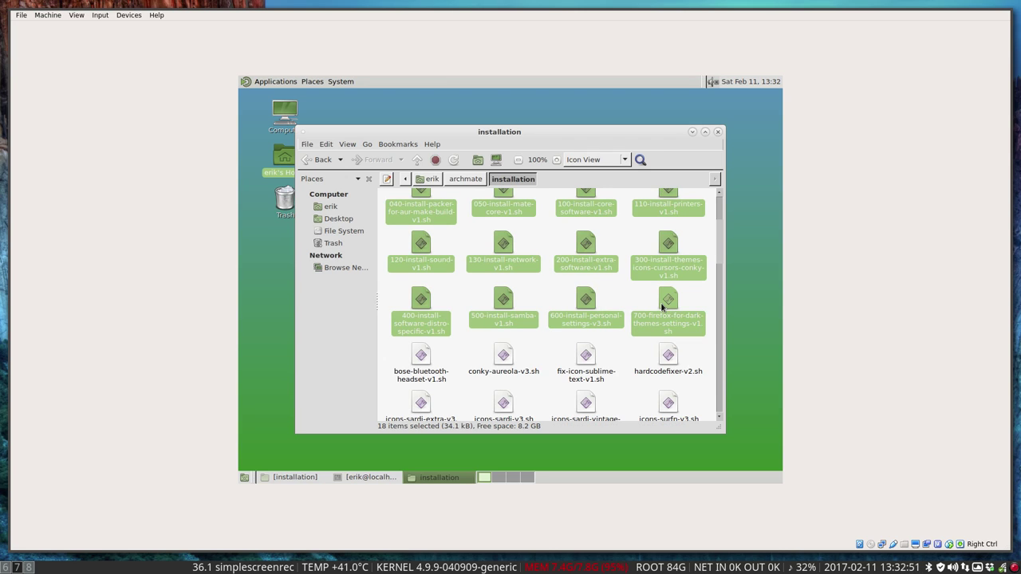
pyautogui.scroll(3, 628, 319)
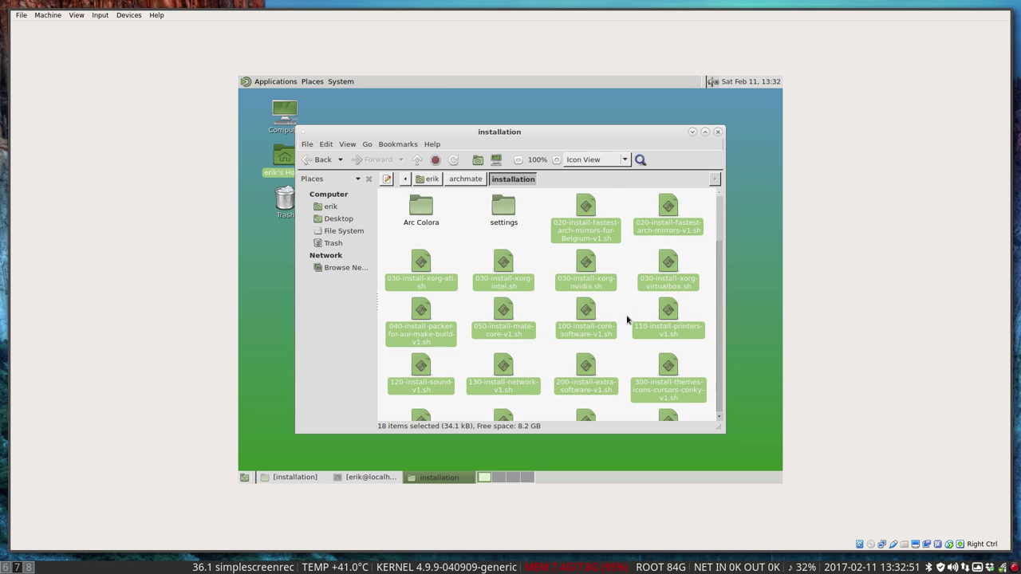
pyautogui.click(718, 131)
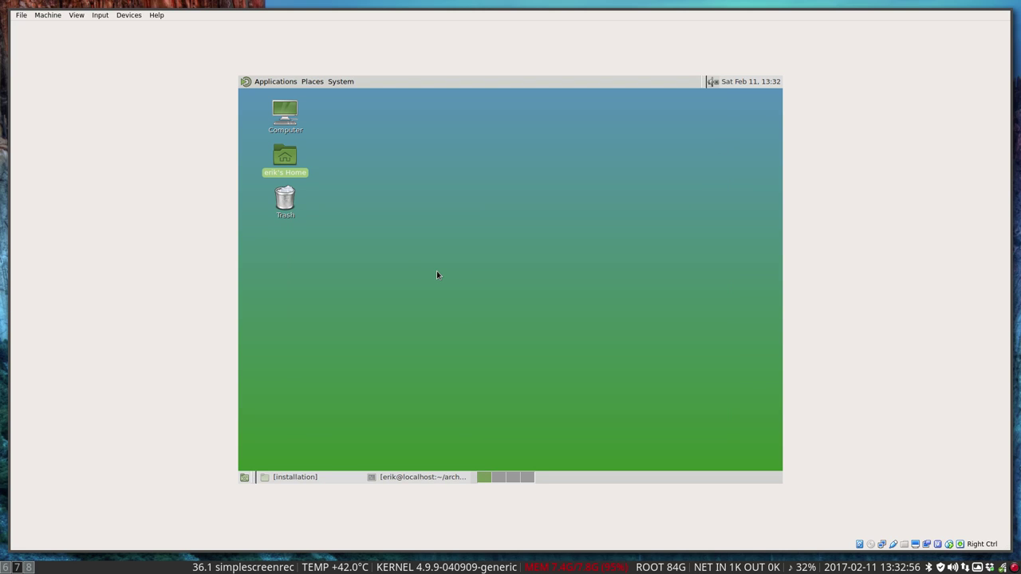
# Launch the Variety wallpaper changer and get through its welcome screens, declining participation in VRTY.ORG.
pyautogui.click(272, 81)
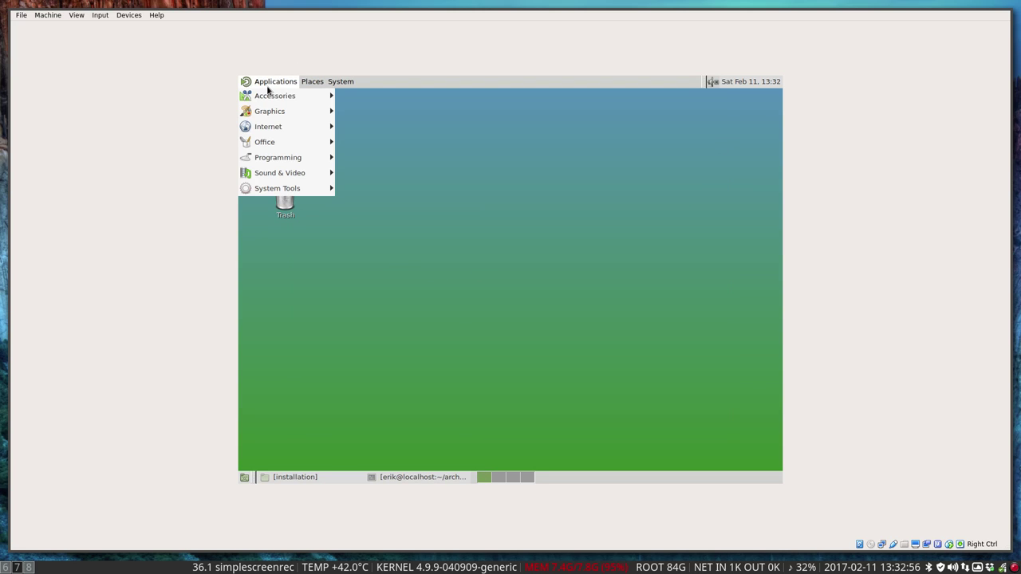
pyautogui.moveTo(284, 96)
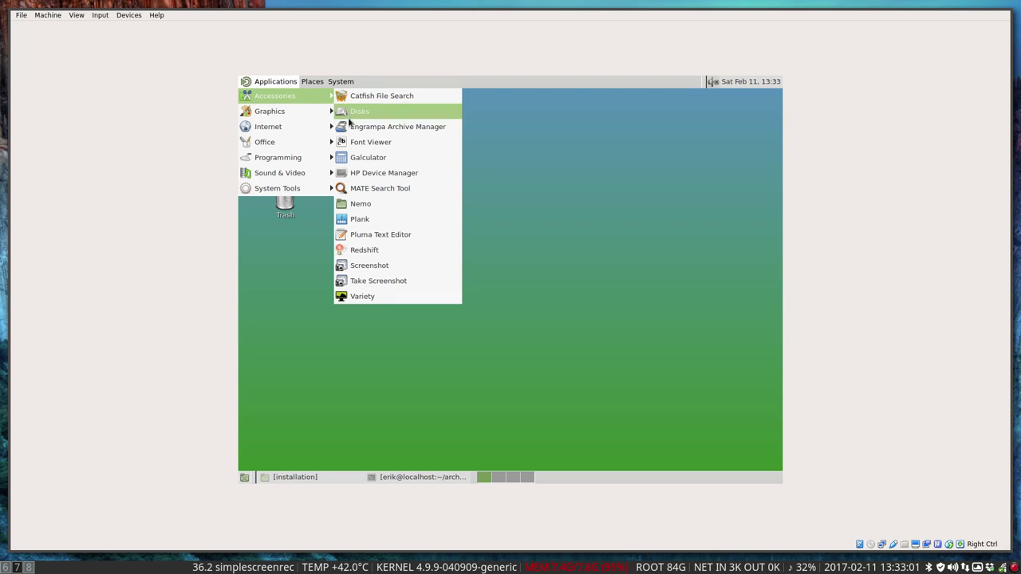
pyautogui.click(364, 297)
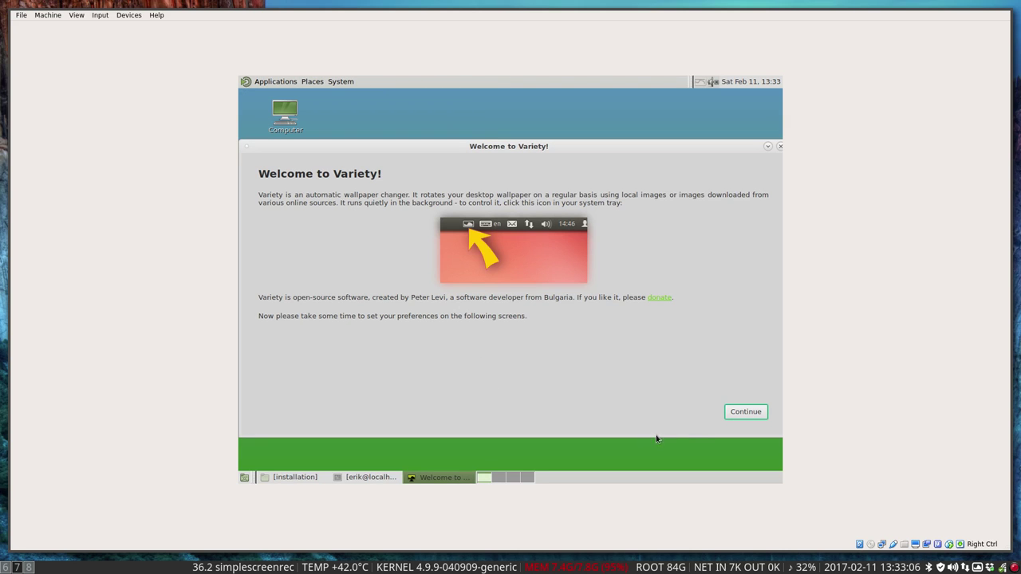
pyautogui.click(728, 413)
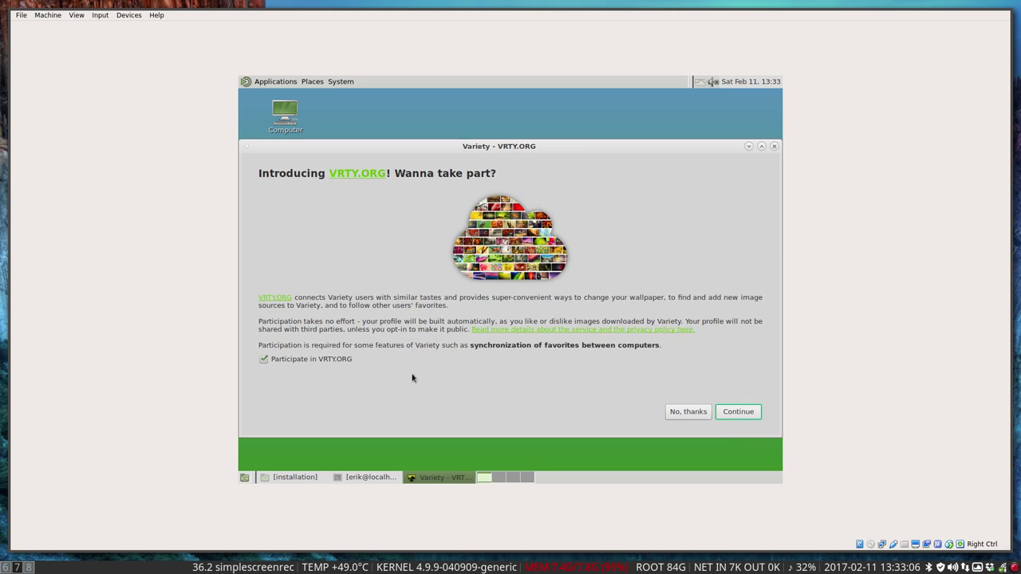
pyautogui.click(676, 417)
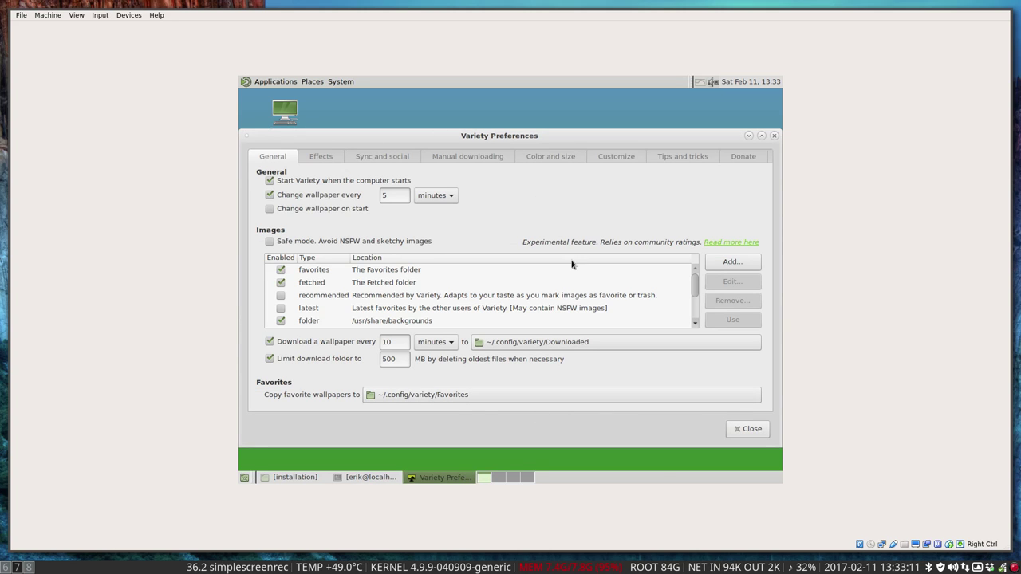
# Restrict Variety to images that are at least 80% of the screen resolution and close its preferences.
pyautogui.click(548, 158)
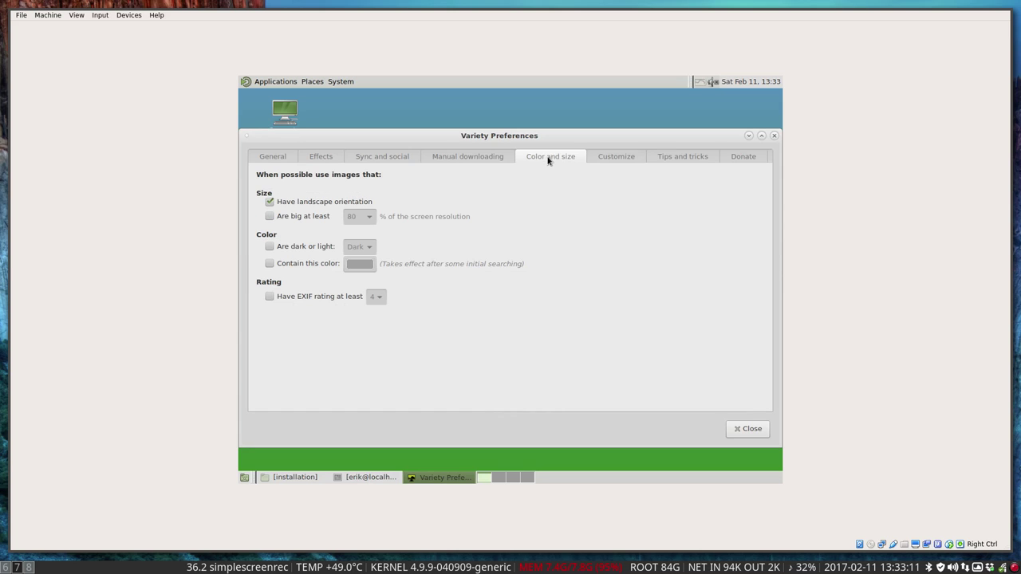
pyautogui.click(313, 218)
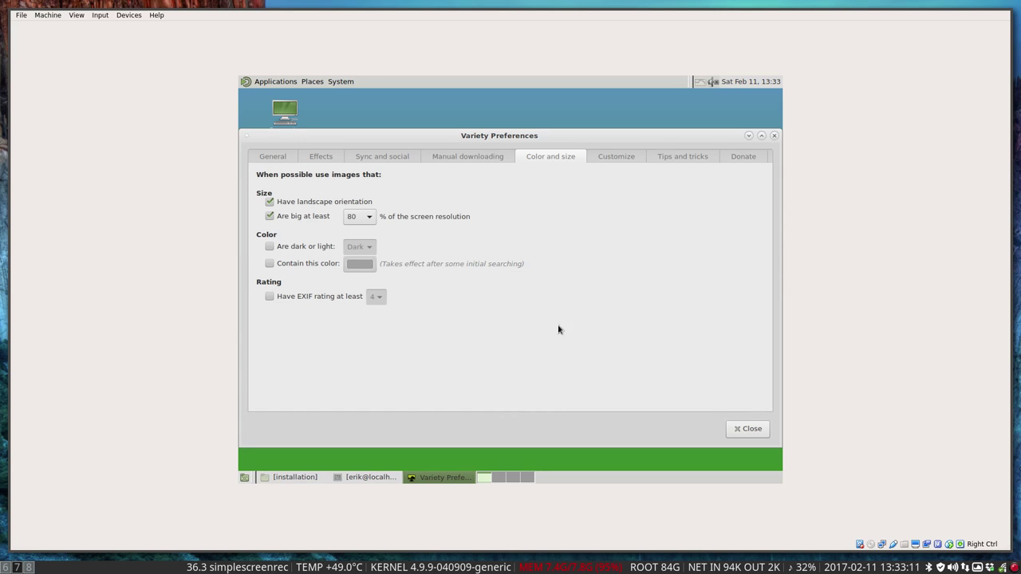
pyautogui.click(749, 431)
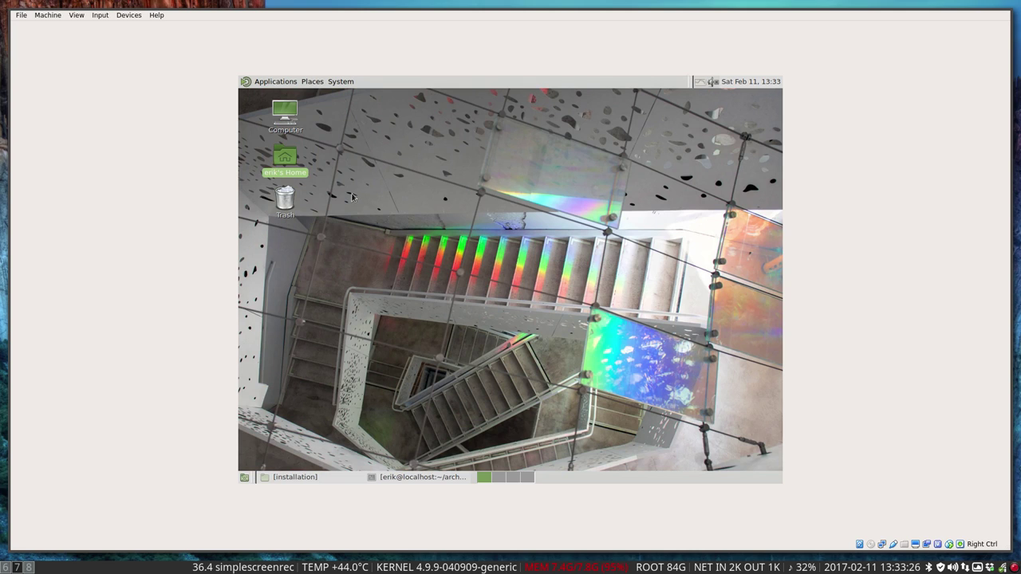
# Open the MATE desktop's Appearance preferences.
pyautogui.click(280, 82)
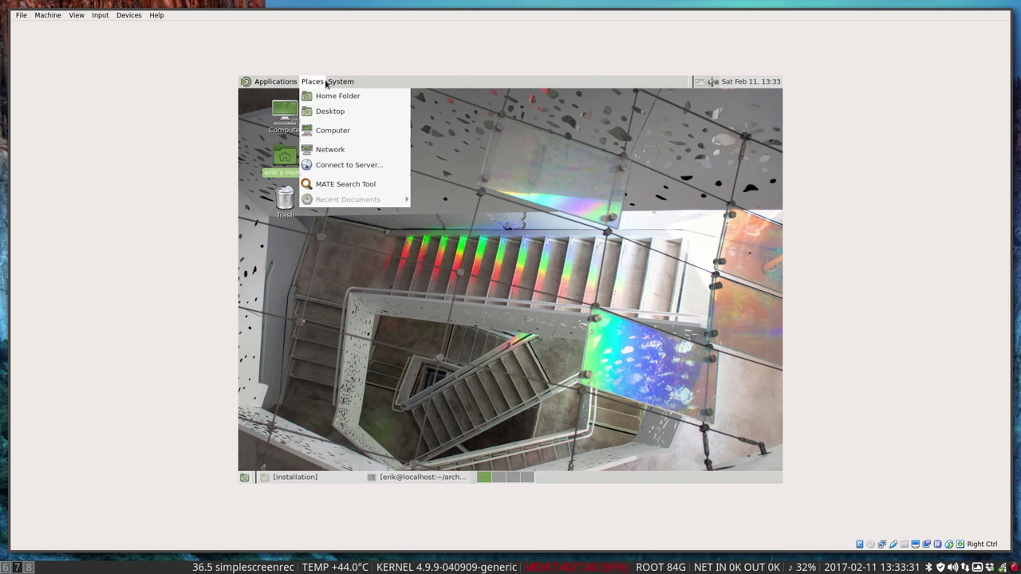
pyautogui.click(339, 82)
pyautogui.moveTo(359, 97)
pyautogui.moveTo(479, 126)
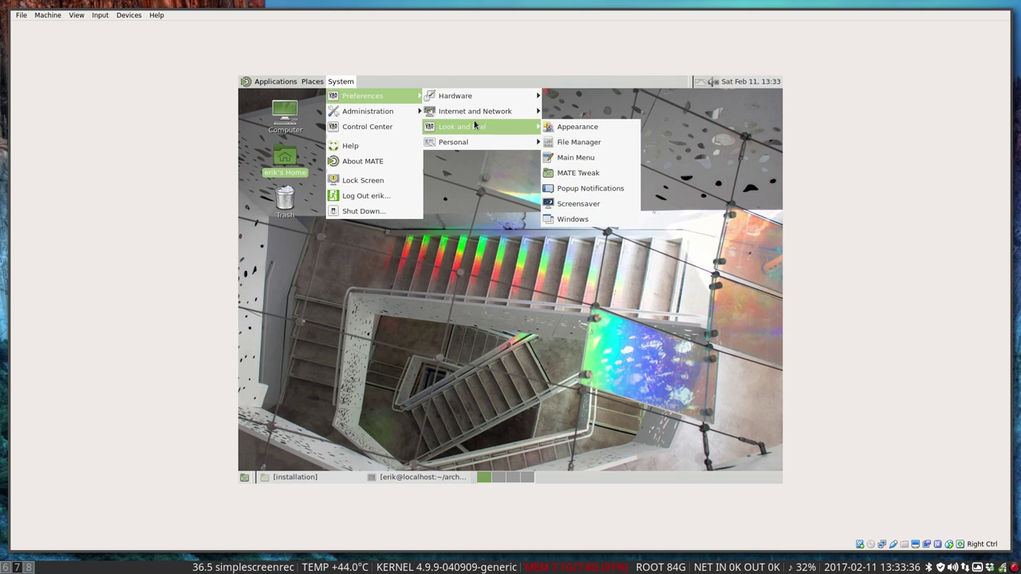
pyautogui.click(551, 134)
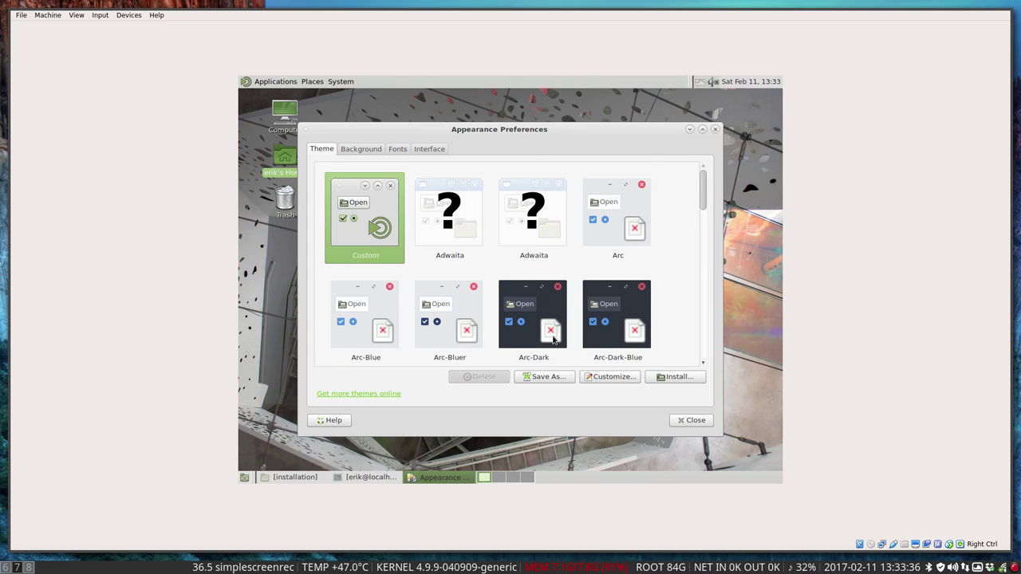
# Apply the Arc-Dark theme from the list of installed themes.
pyautogui.scroll(-2, 553, 339)
pyautogui.scroll(-6, 553, 339)
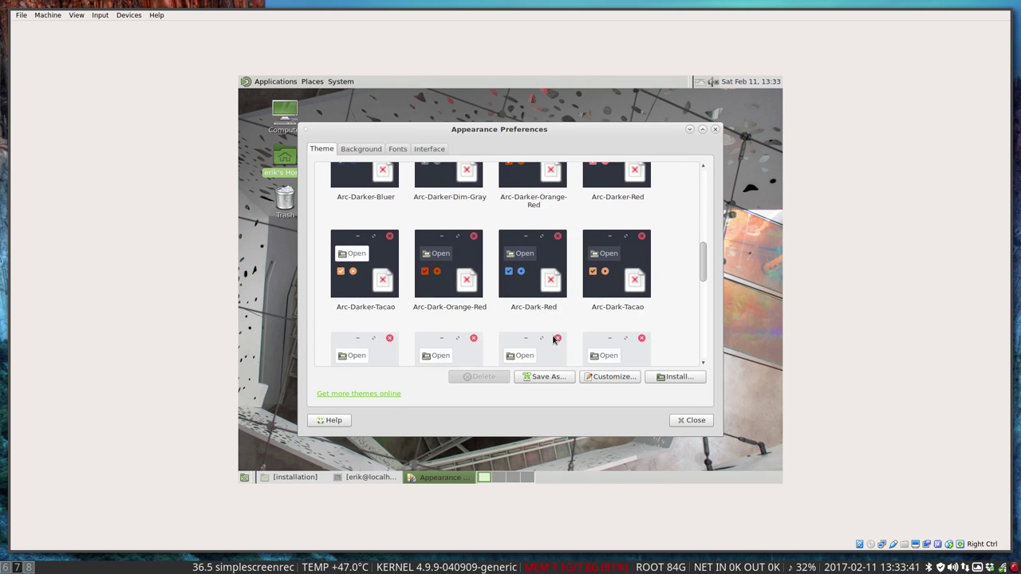
pyautogui.scroll(-3, 553, 339)
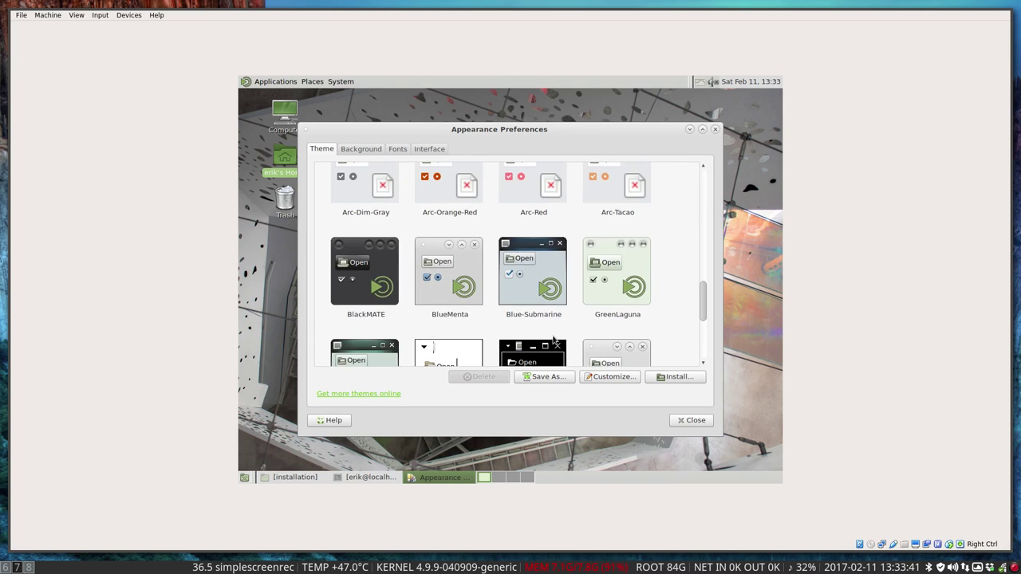
pyautogui.scroll(3, 552, 339)
pyautogui.scroll(2, 553, 339)
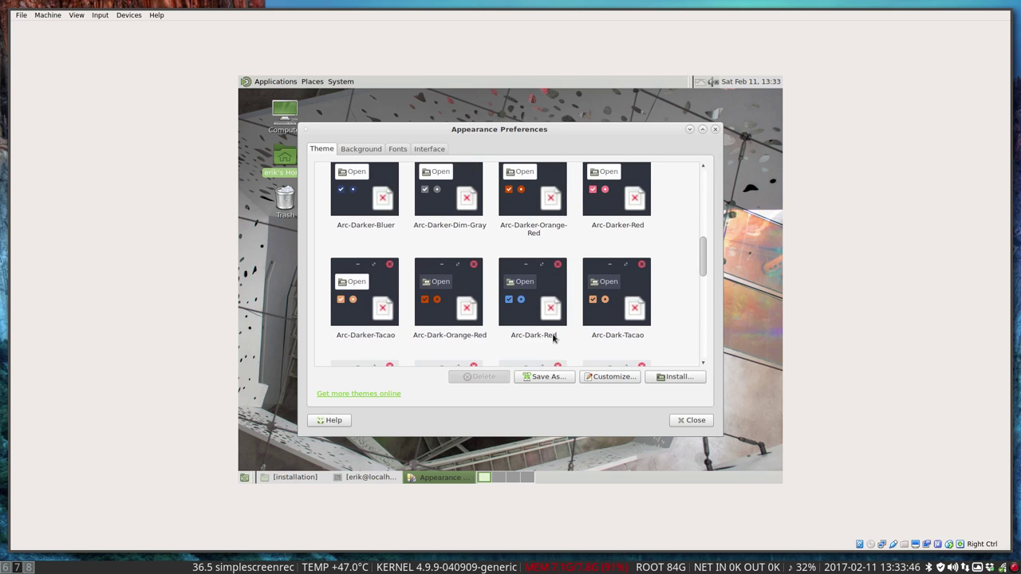
pyautogui.scroll(3, 552, 339)
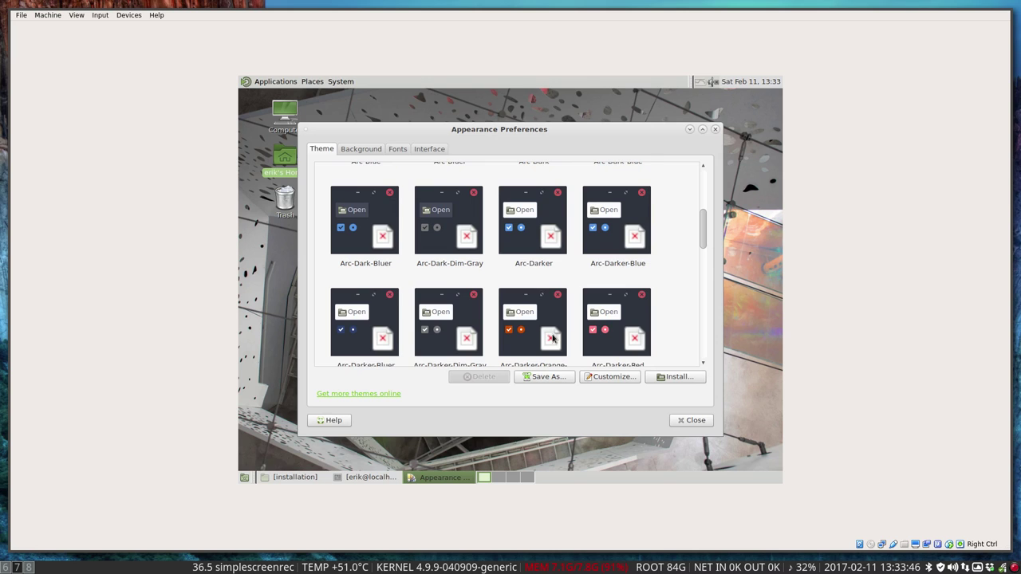
pyautogui.scroll(4, 553, 339)
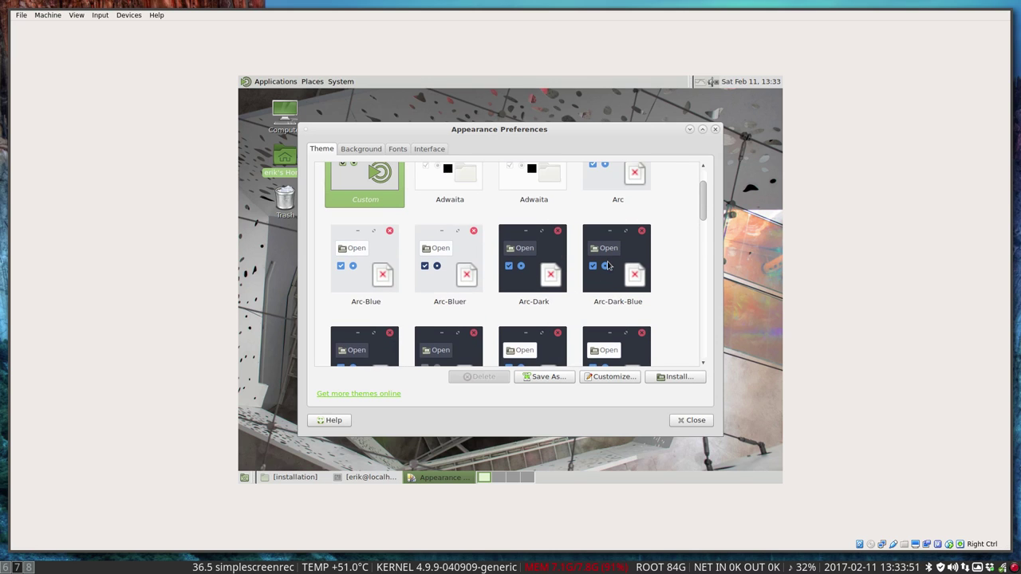
pyautogui.click(548, 249)
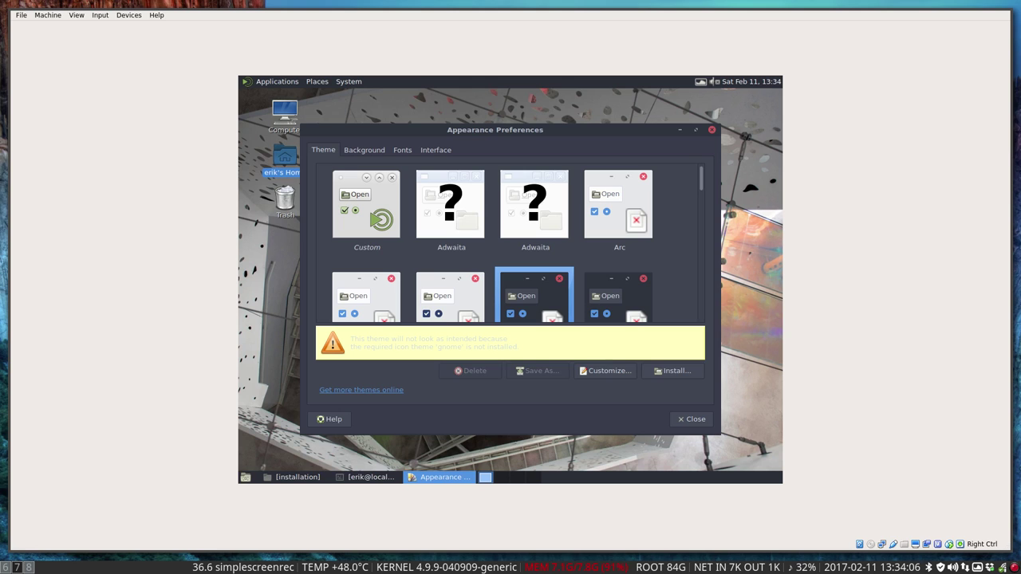
# Look through the other Arc theme variants, keep Arc-Dark selected, and view the desktop background choices.
pyautogui.scroll(-4, 591, 290)
pyautogui.scroll(-3, 591, 290)
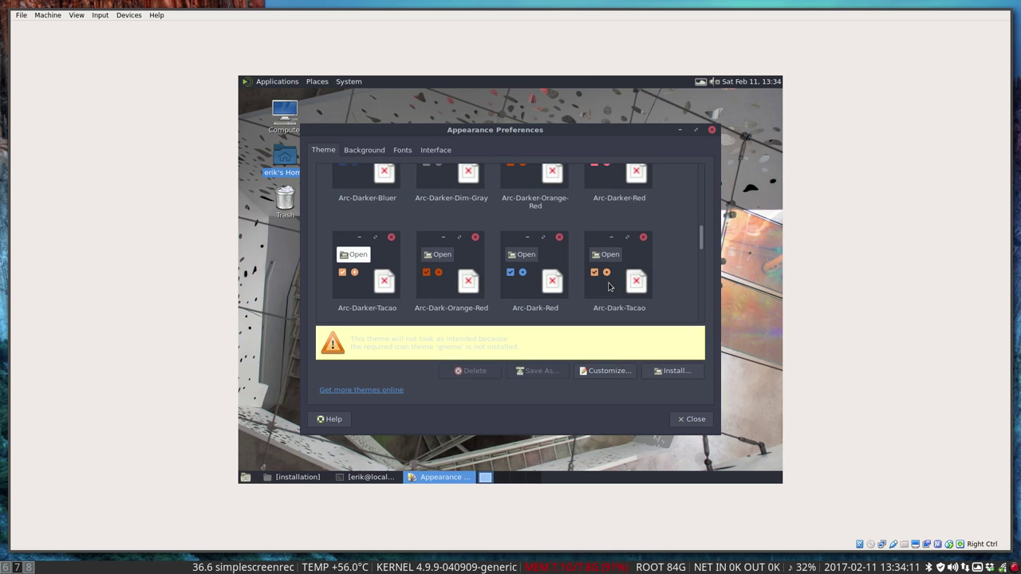
pyautogui.scroll(2, 545, 264)
pyautogui.scroll(3, 545, 264)
pyautogui.click(547, 238)
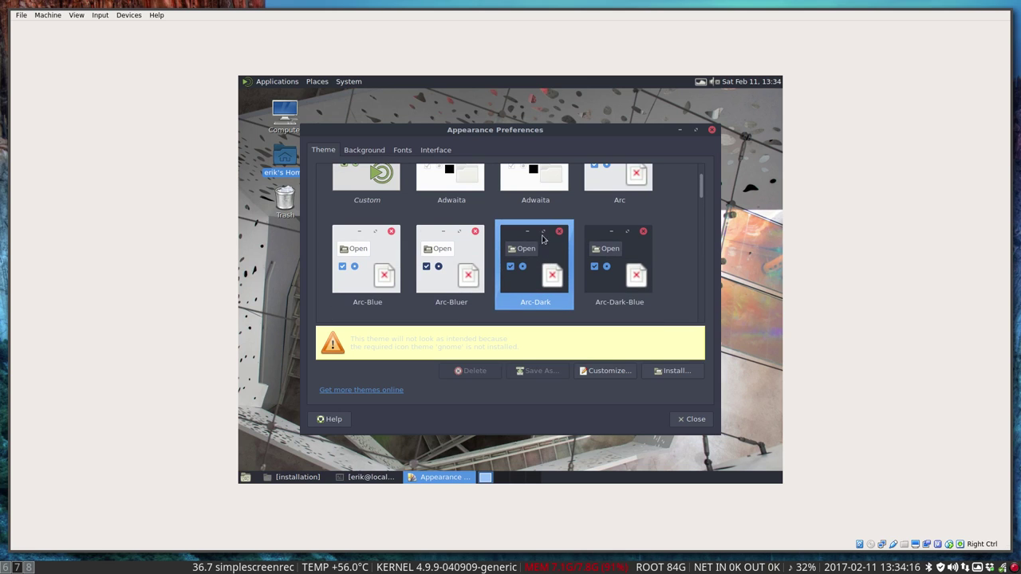
pyautogui.click(370, 154)
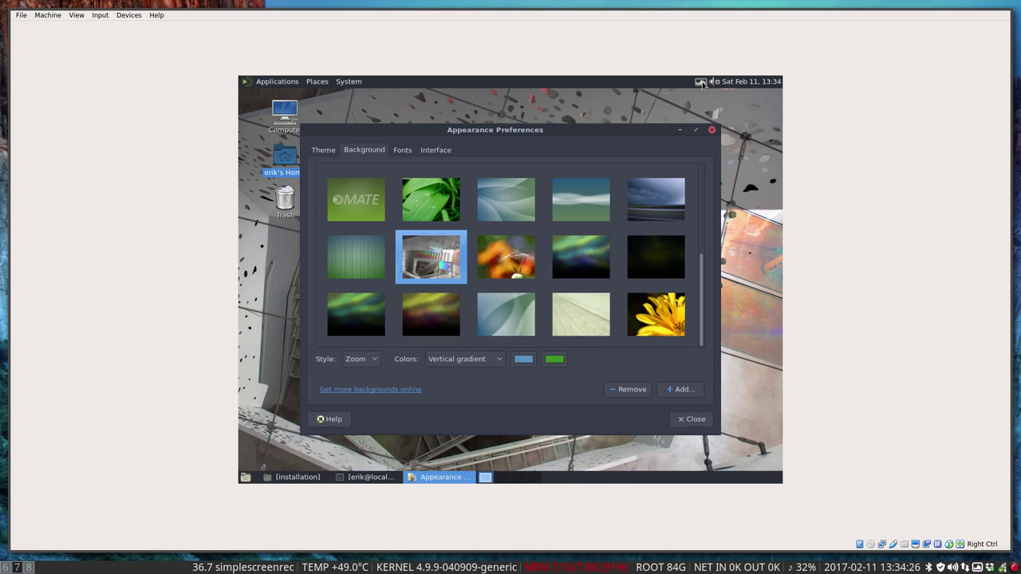
# Set the application, document and desktop fonts to size 11.
pyautogui.click(402, 151)
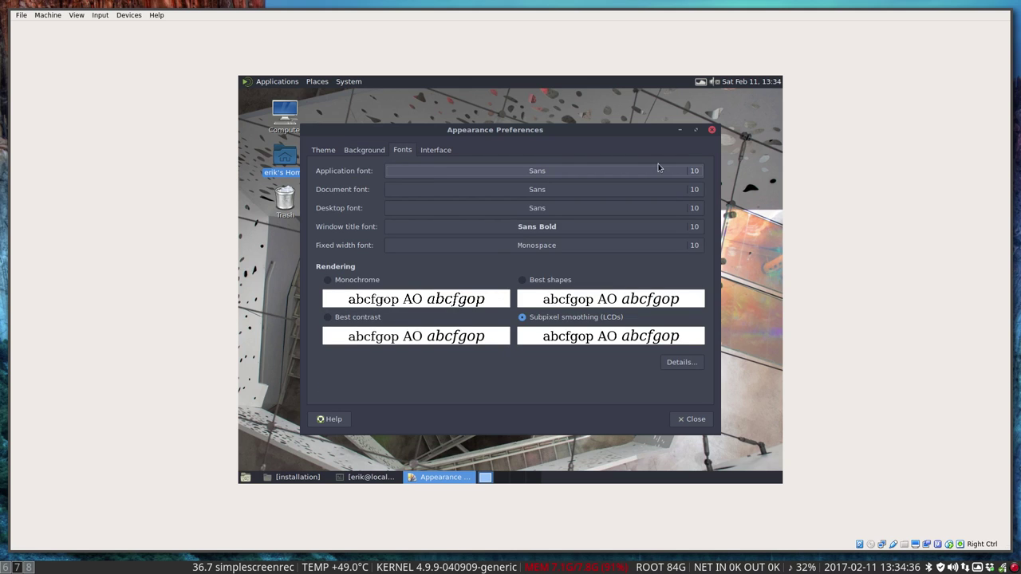
pyautogui.click(694, 172)
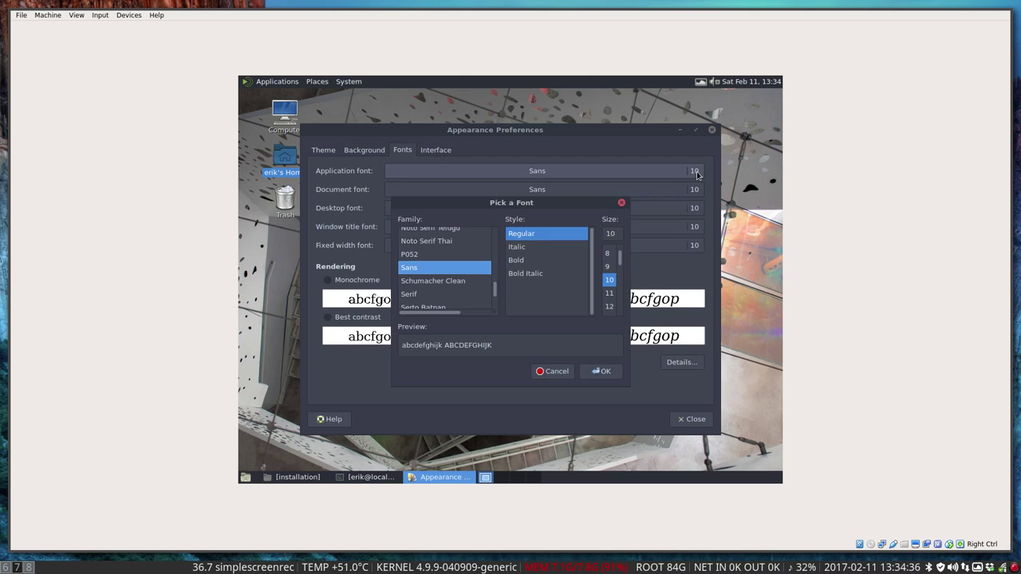
pyautogui.click(610, 293)
pyautogui.click(602, 371)
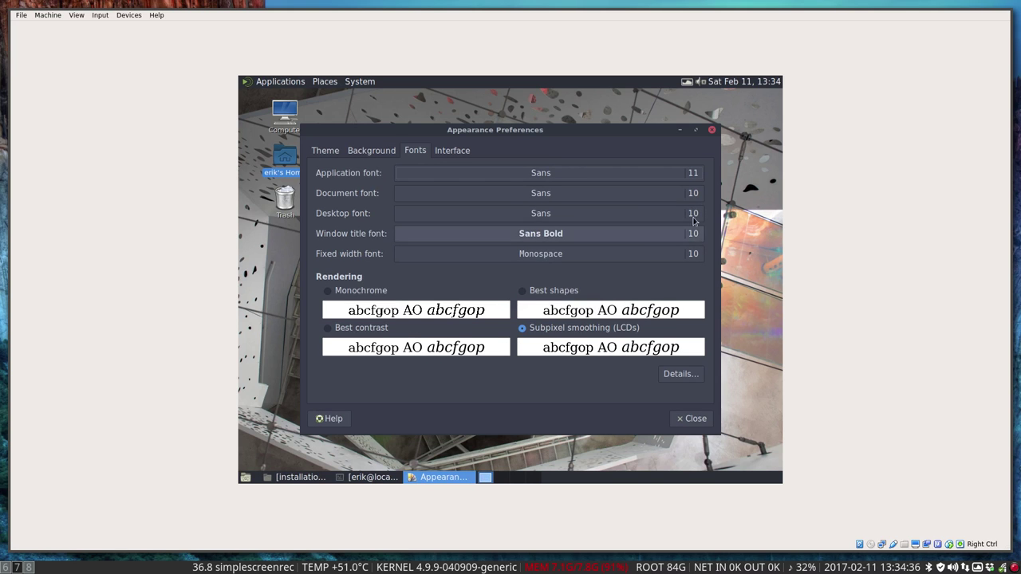
pyautogui.click(693, 193)
pyautogui.click(611, 295)
pyautogui.click(602, 373)
pyautogui.click(692, 214)
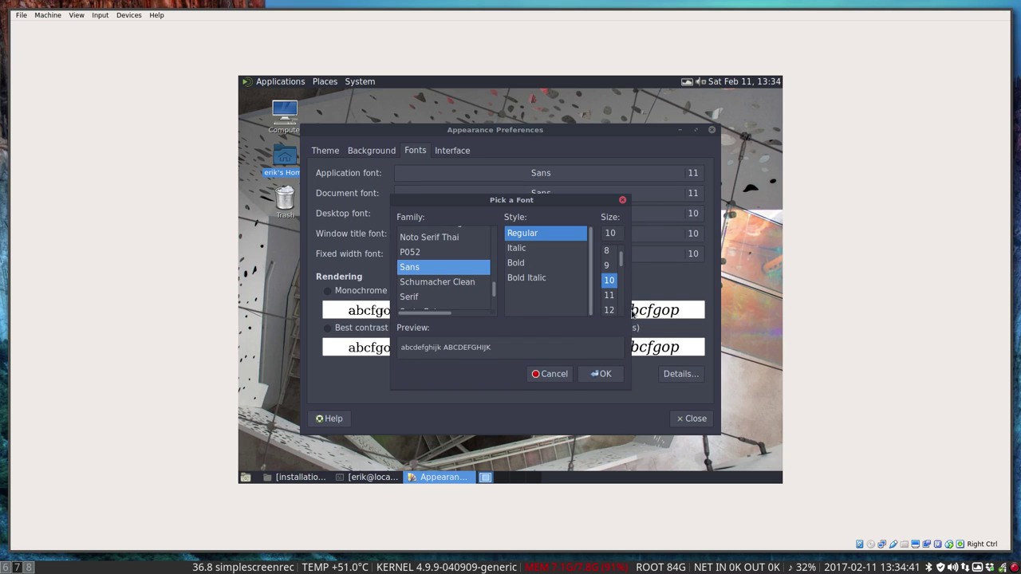
pyautogui.click(610, 295)
pyautogui.click(602, 374)
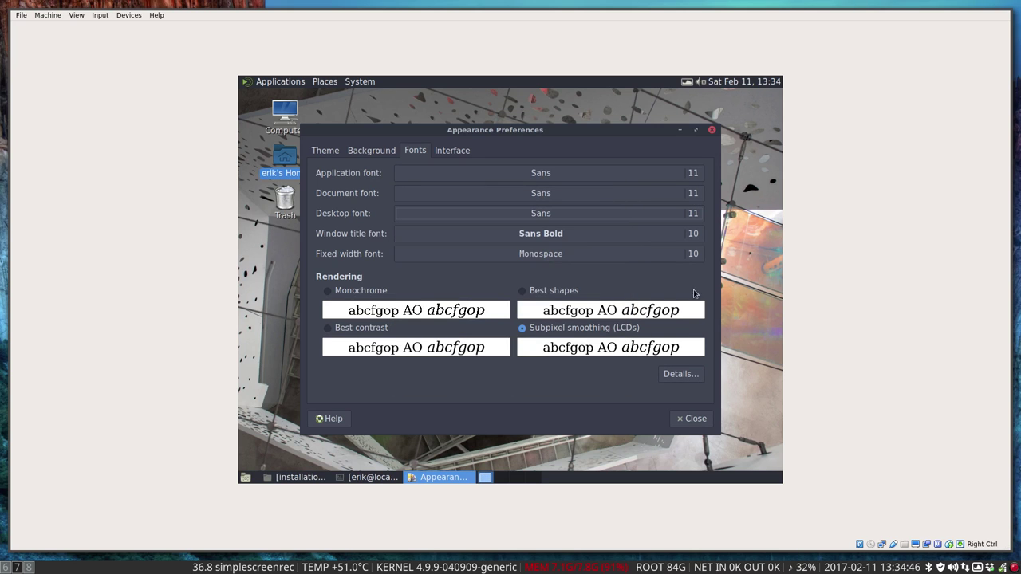
# Set the window title font to Sans Bold Italic, size 12.
pyautogui.click(693, 234)
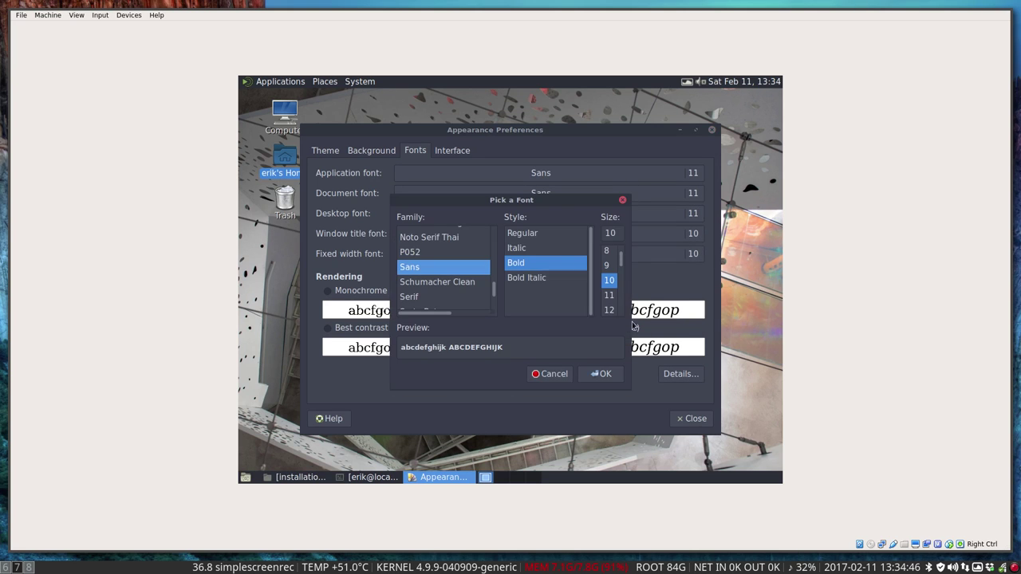
pyautogui.click(610, 311)
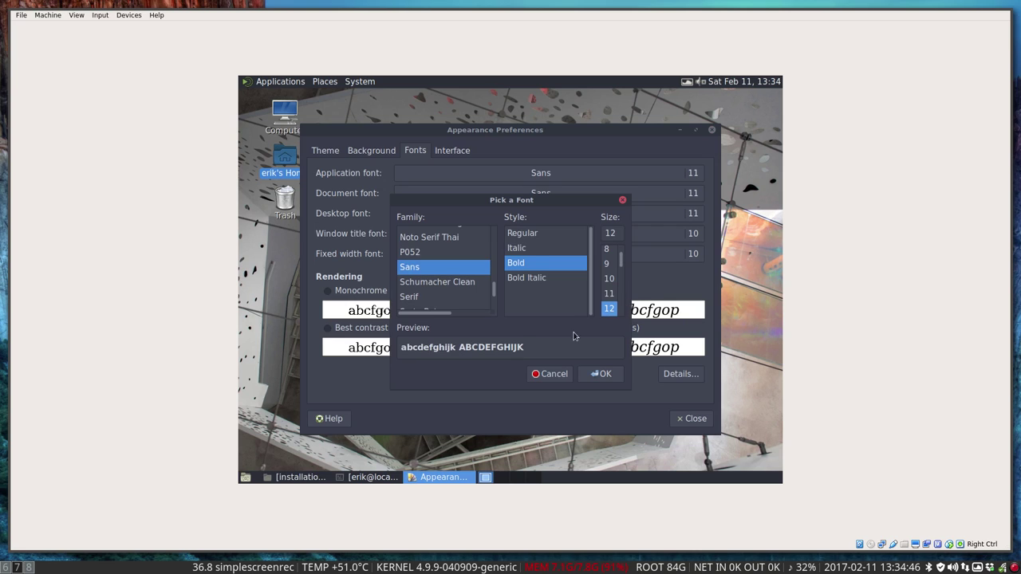
pyautogui.click(525, 279)
pyautogui.click(601, 374)
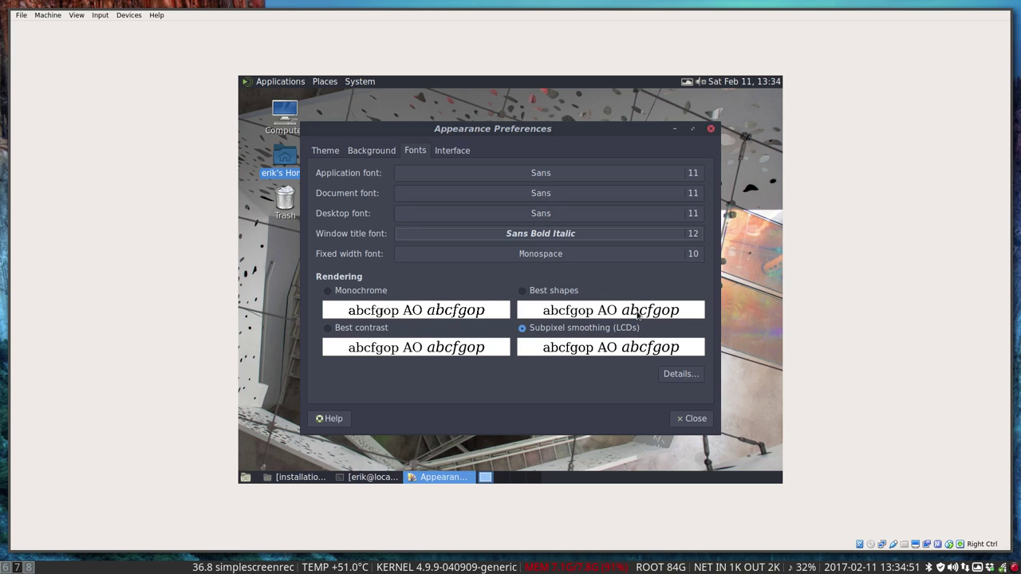
# Look over the interface options, then open the Arc-Dark theme's customization and review its controls, colors and window borders.
pyautogui.click(454, 149)
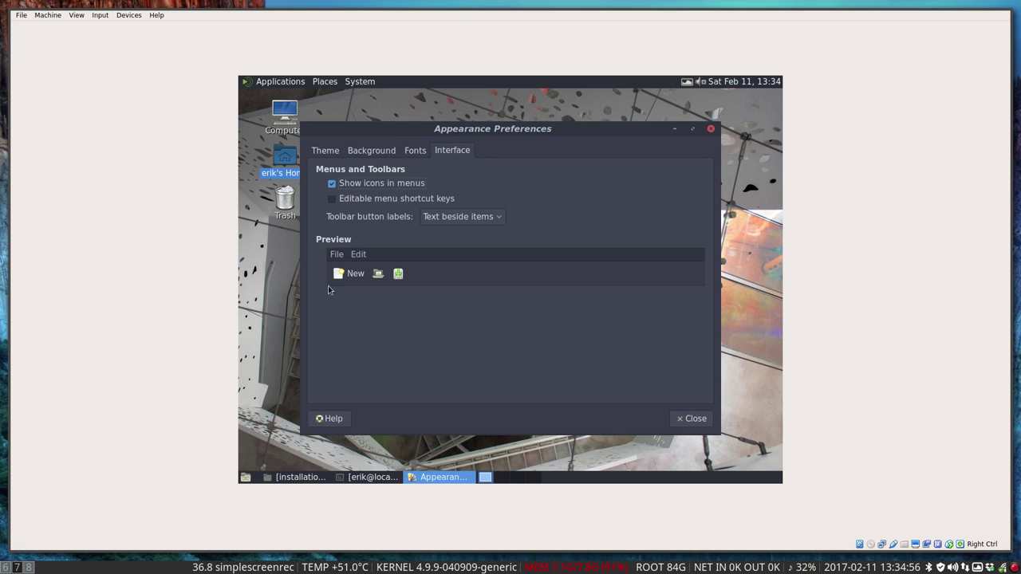
pyautogui.click(325, 150)
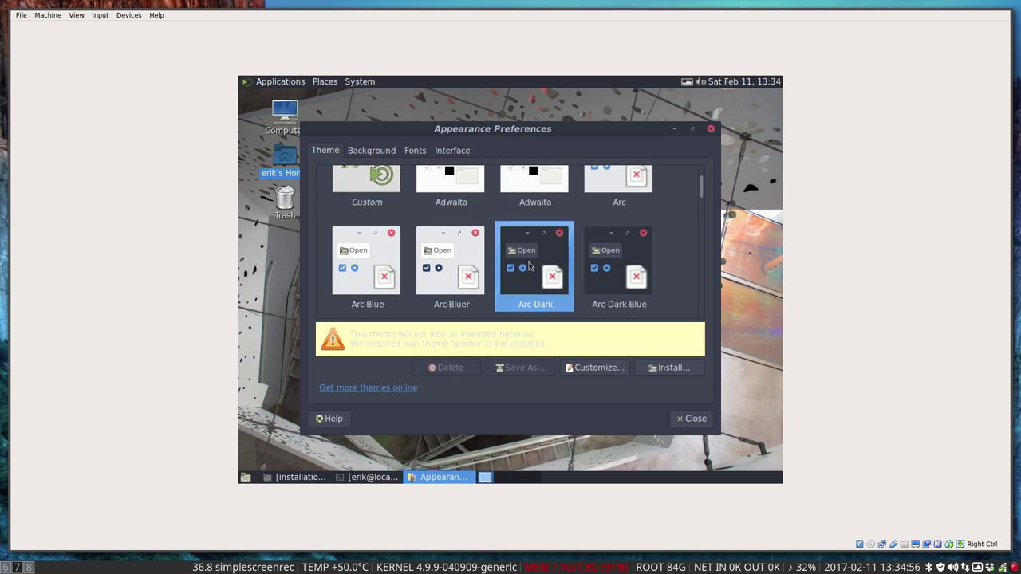
pyautogui.click(600, 368)
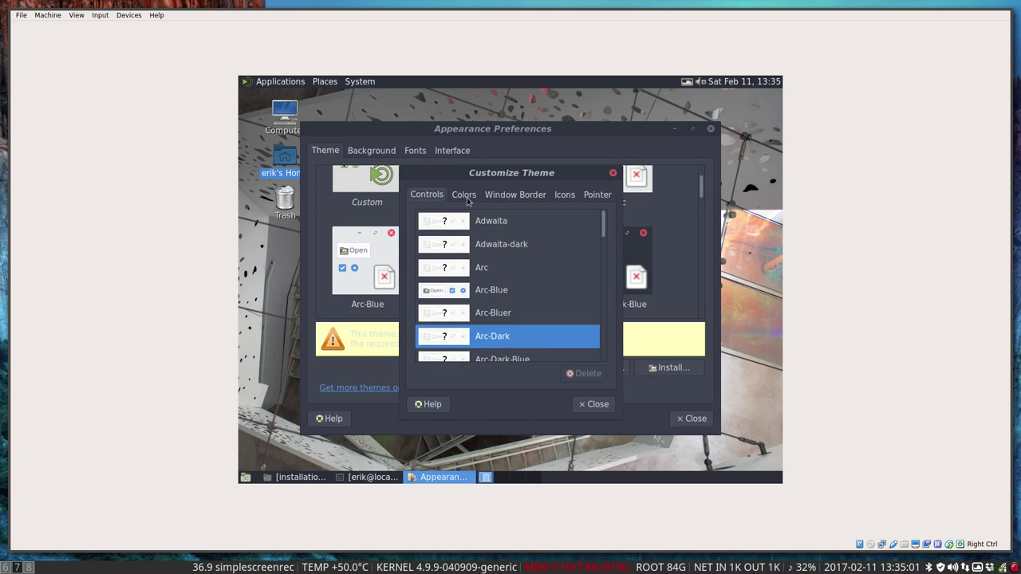
pyautogui.click(466, 199)
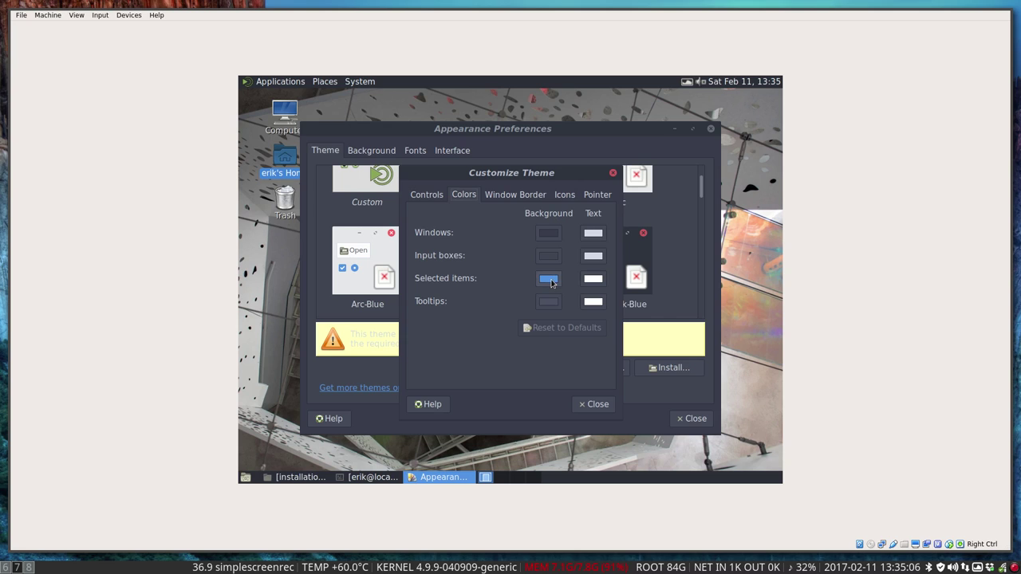
pyautogui.click(515, 197)
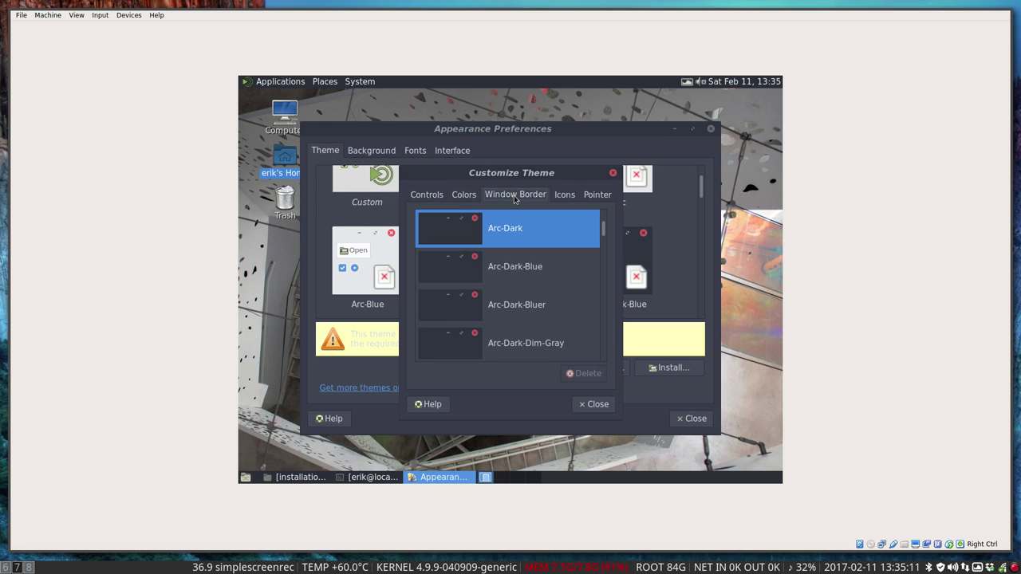
# Choose Sardi Arc as the icon theme in the theme customization.
pyautogui.click(564, 200)
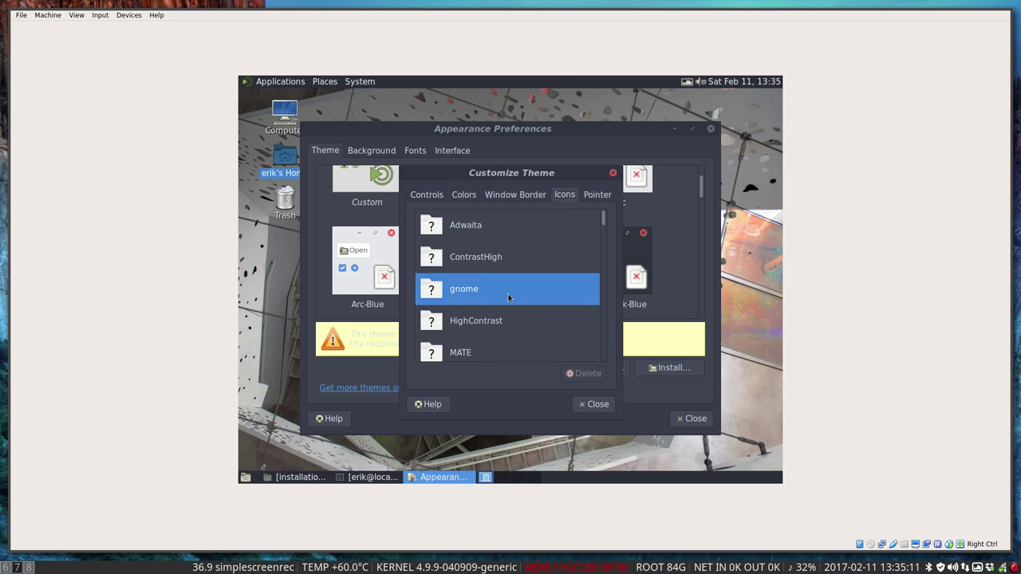
pyautogui.scroll(-5, 506, 295)
pyautogui.scroll(-5, 505, 294)
pyautogui.click(480, 243)
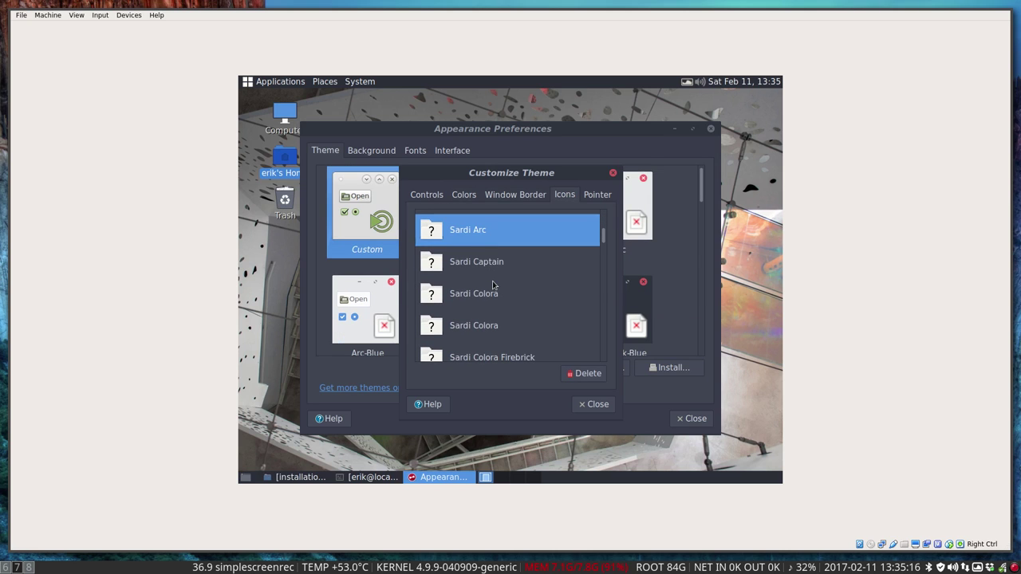
# Move the appearance and customization windows aside and open the home folder next to them to preview the folder icons.
pyautogui.scroll(2, 492, 281)
pyautogui.moveTo(478, 130); pyautogui.dragTo(578, 150)
pyautogui.moveTo(522, 173); pyautogui.dragTo(598, 173)
pyautogui.doubleClick(297, 161)
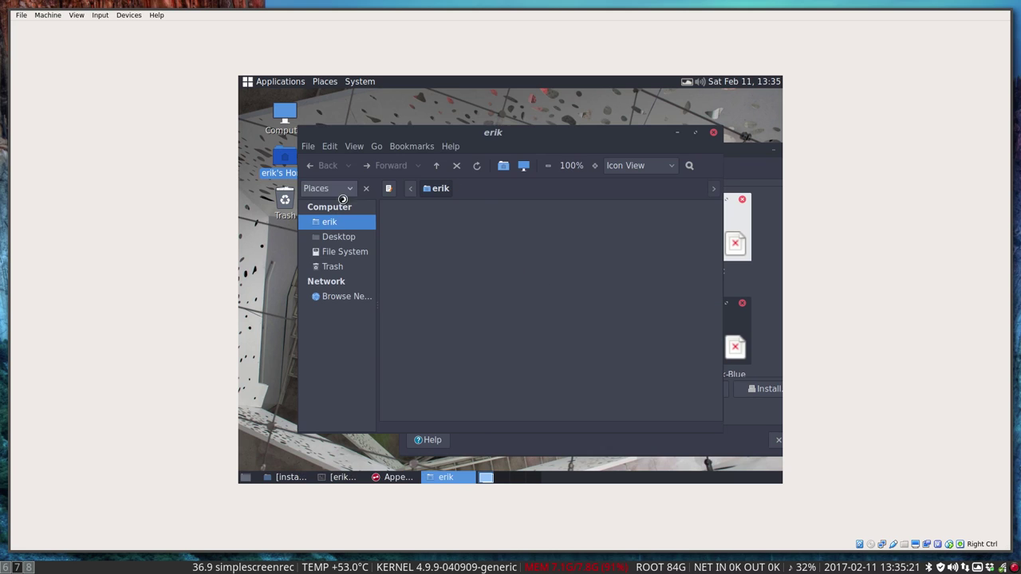
pyautogui.moveTo(490, 139); pyautogui.dragTo(432, 102)
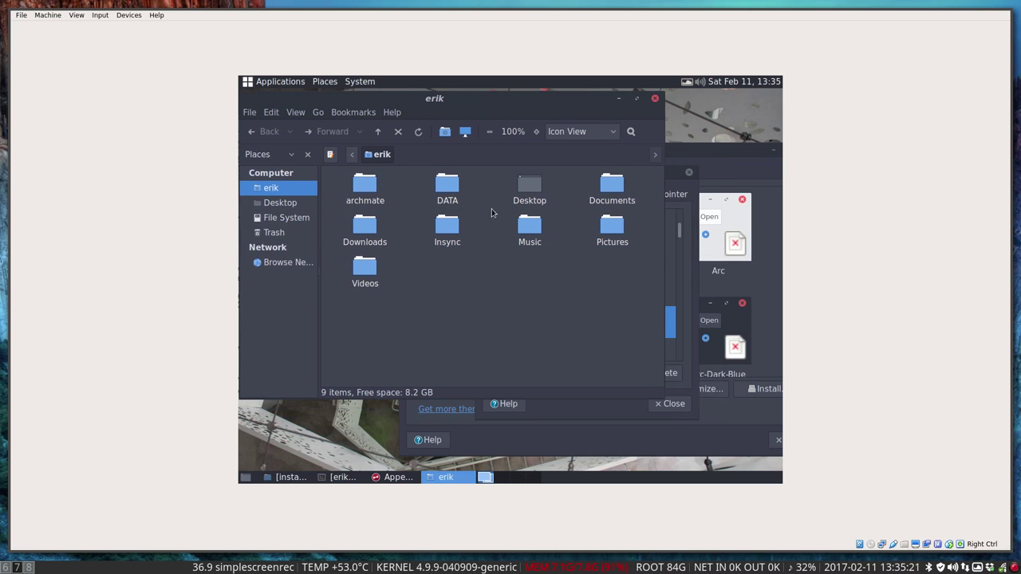
# Try the Sardi, Sardi Arc and Sardi Captain icon themes in turn.
pyautogui.click(674, 180)
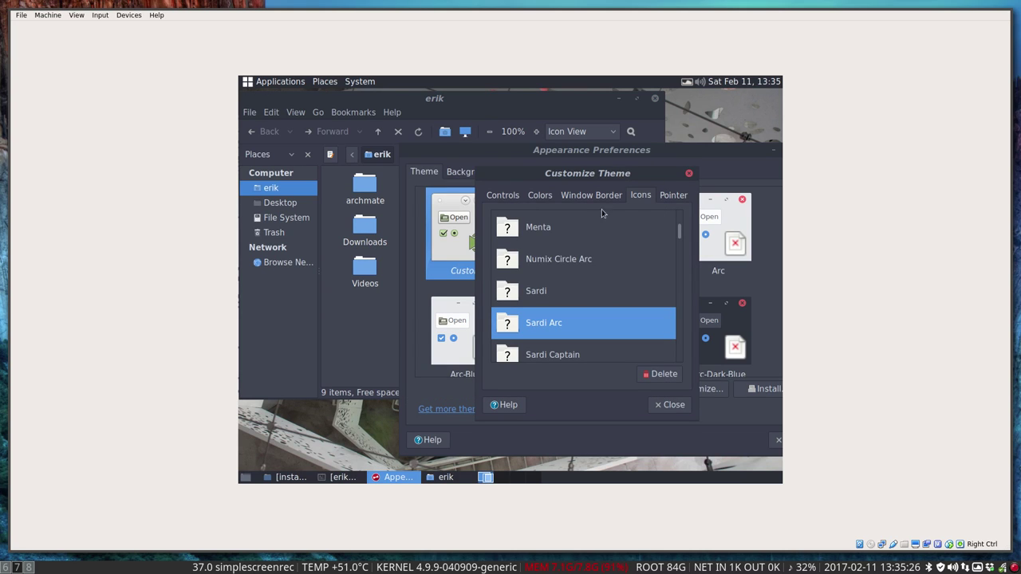
pyautogui.click(549, 293)
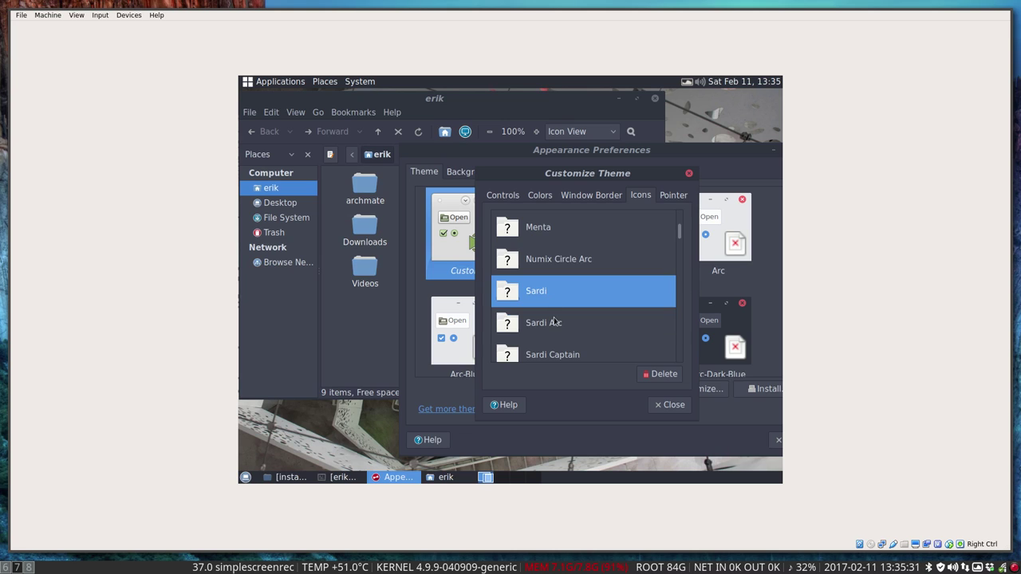
pyautogui.click(554, 322)
pyautogui.scroll(-3, 554, 321)
pyautogui.click(553, 287)
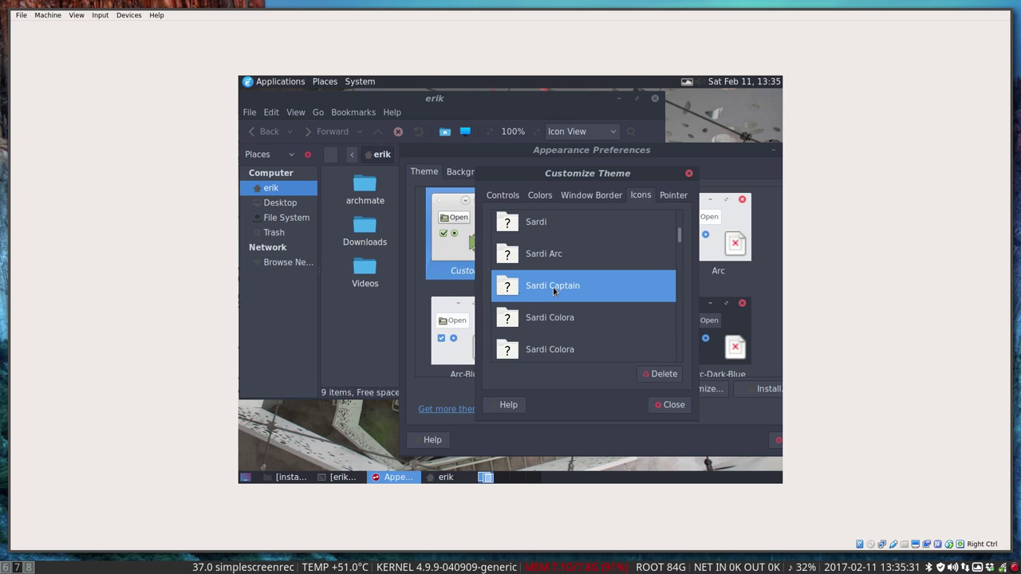
# Step through the Sardi Colora, Flat and Flexible icon variants and apply Sardi Flexible Tacao.
pyautogui.press('Down')
pyautogui.press('Down')
pyautogui.press('Down')
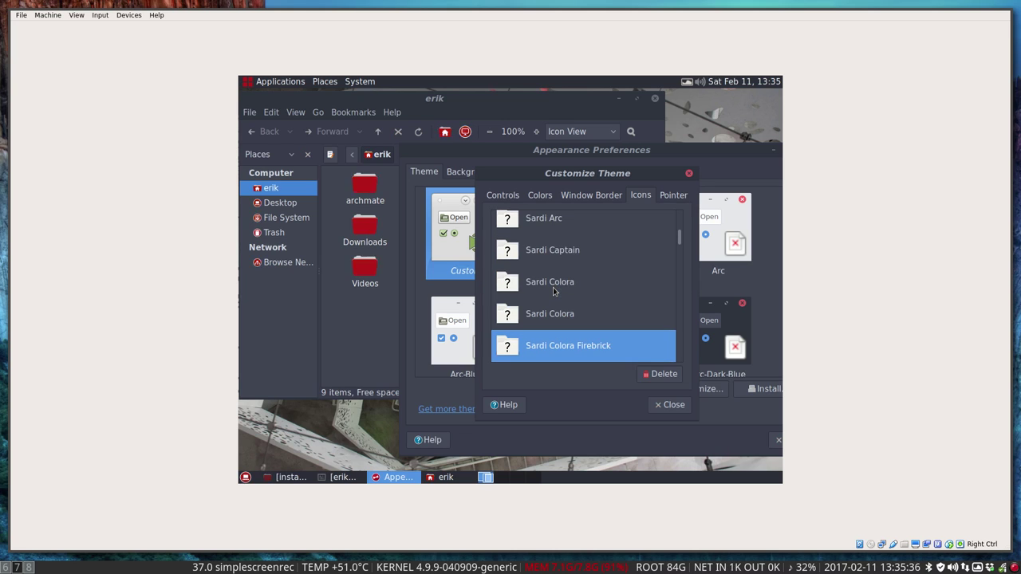
pyautogui.press('Down')
pyautogui.press('Down')
pyautogui.press('Down')
pyautogui.press('Down')
pyautogui.press('Down')
pyautogui.press('Down')
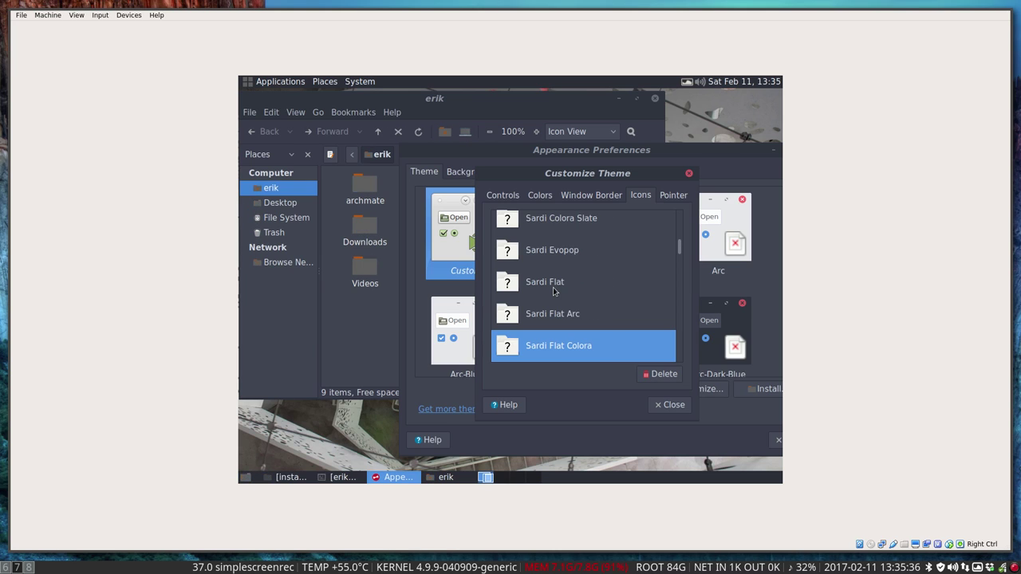
pyautogui.press('Down')
pyautogui.press('Down')
pyautogui.press('Down')
pyautogui.press('Down')
pyautogui.press('Down')
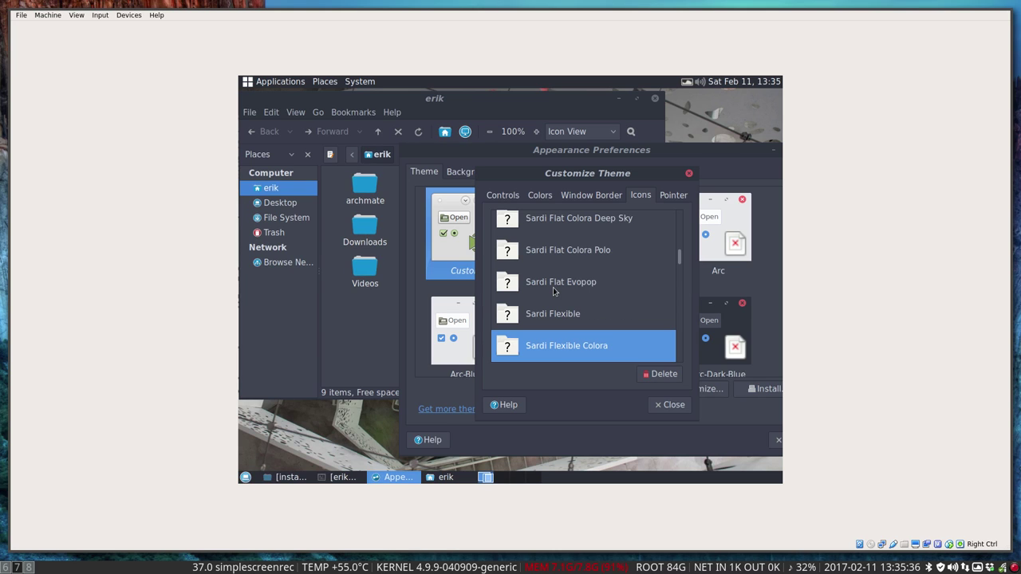
pyautogui.press('Down')
pyautogui.press('Down')
pyautogui.press('Down')
pyautogui.press('Down')
pyautogui.press('Down')
pyautogui.press('Down')
pyautogui.press('Down')
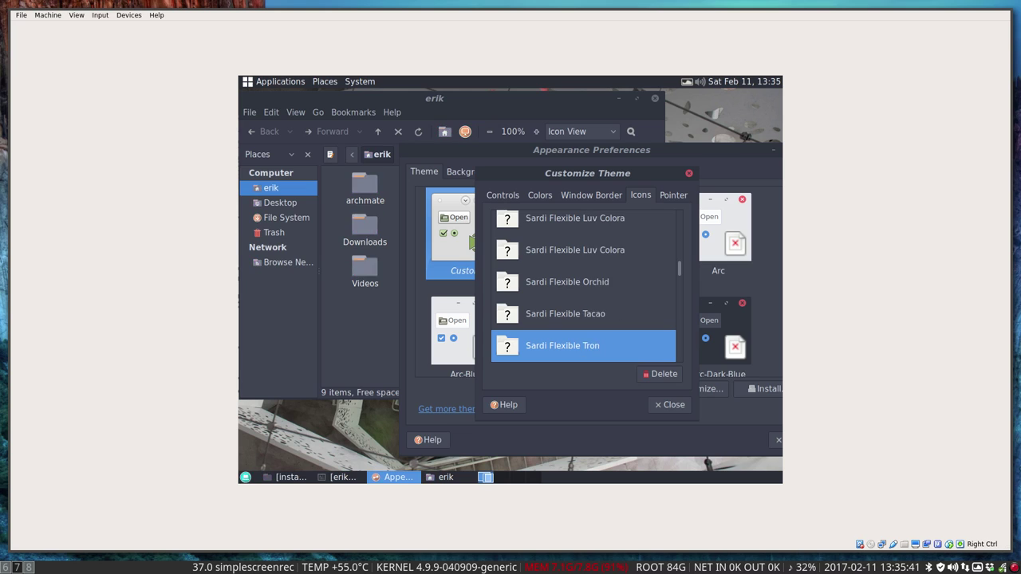
pyautogui.press('Down')
pyautogui.press('Up')
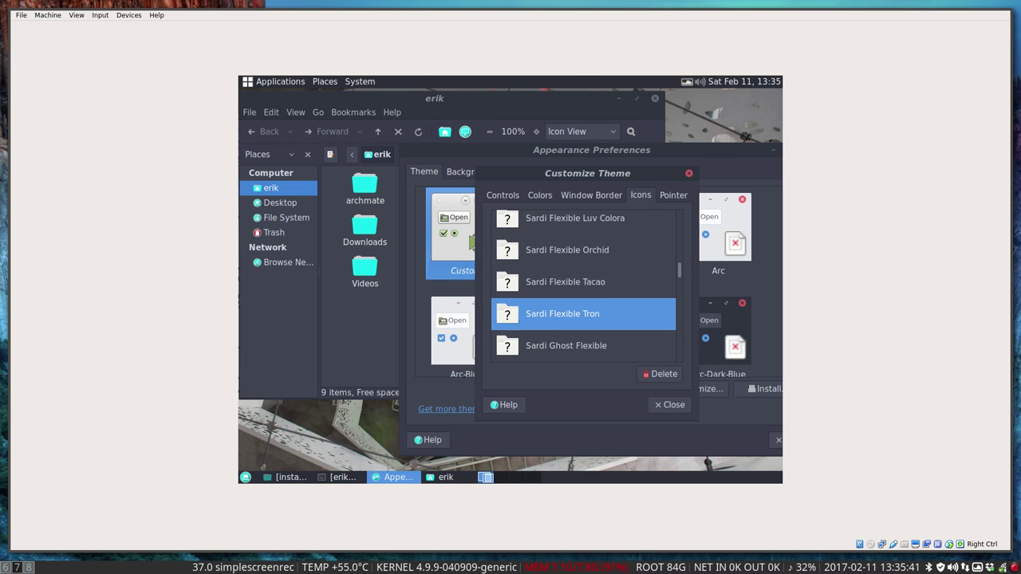
pyautogui.click(583, 281)
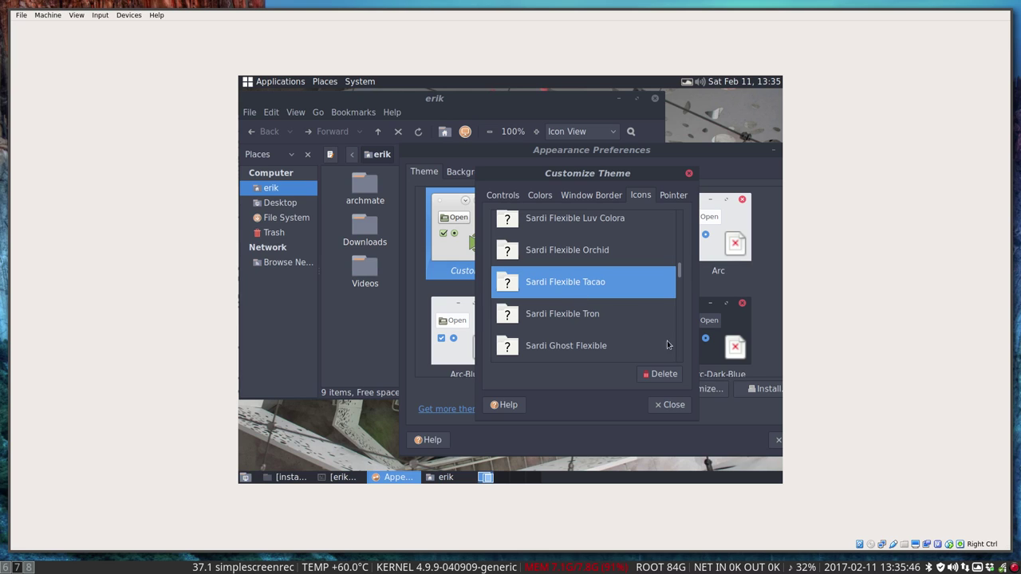
# Set the mouse pointer theme to Breeze Snow and close the theme customization and appearance preferences.
pyautogui.click(673, 194)
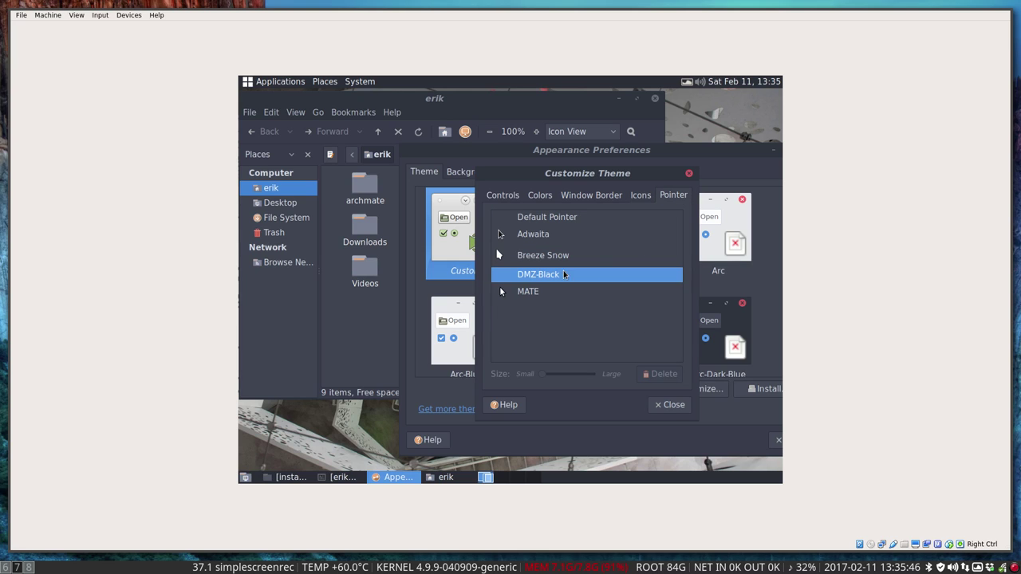
pyautogui.press('Up')
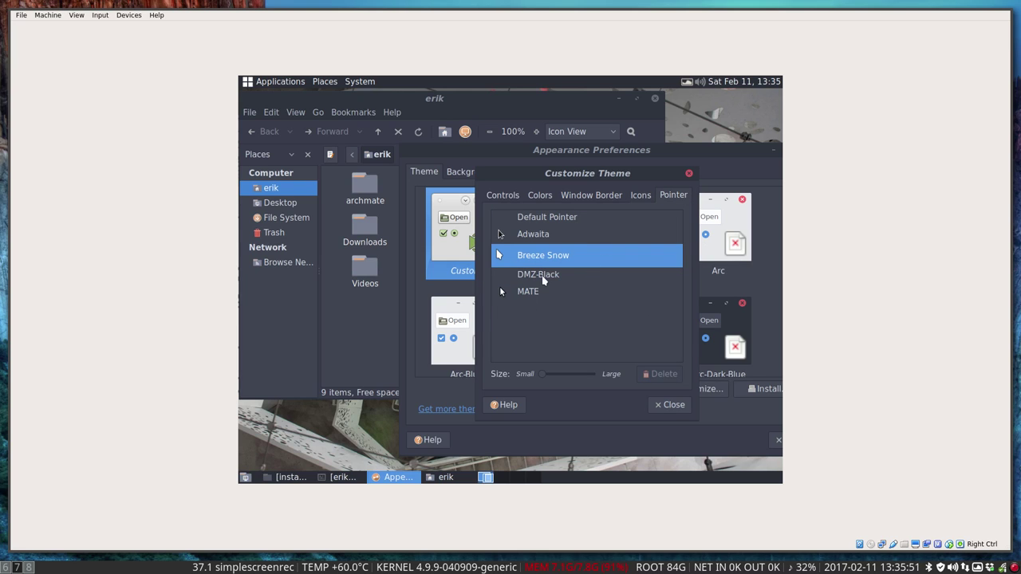
pyautogui.click(666, 405)
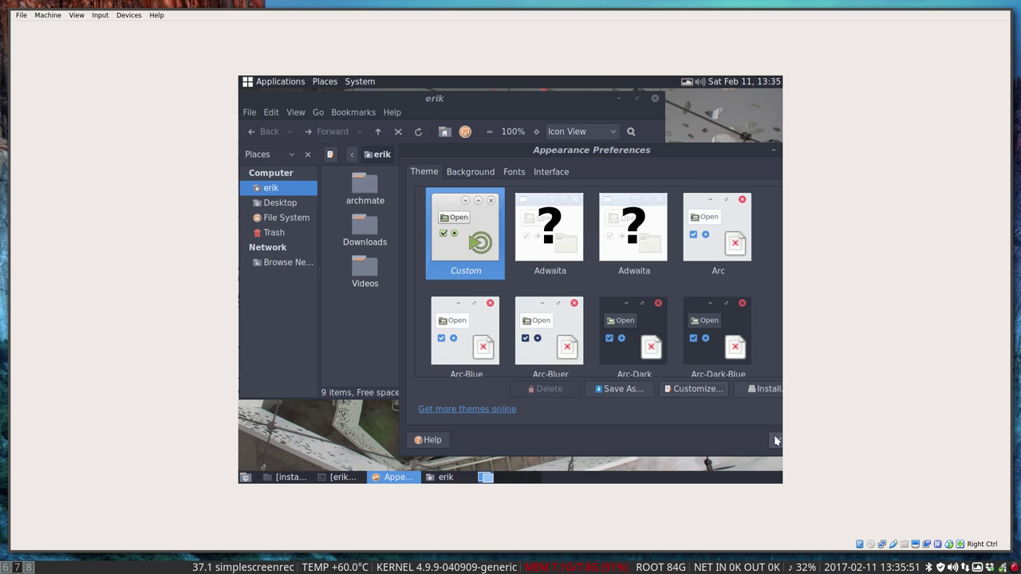
pyautogui.moveTo(701, 160); pyautogui.dragTo(577, 130)
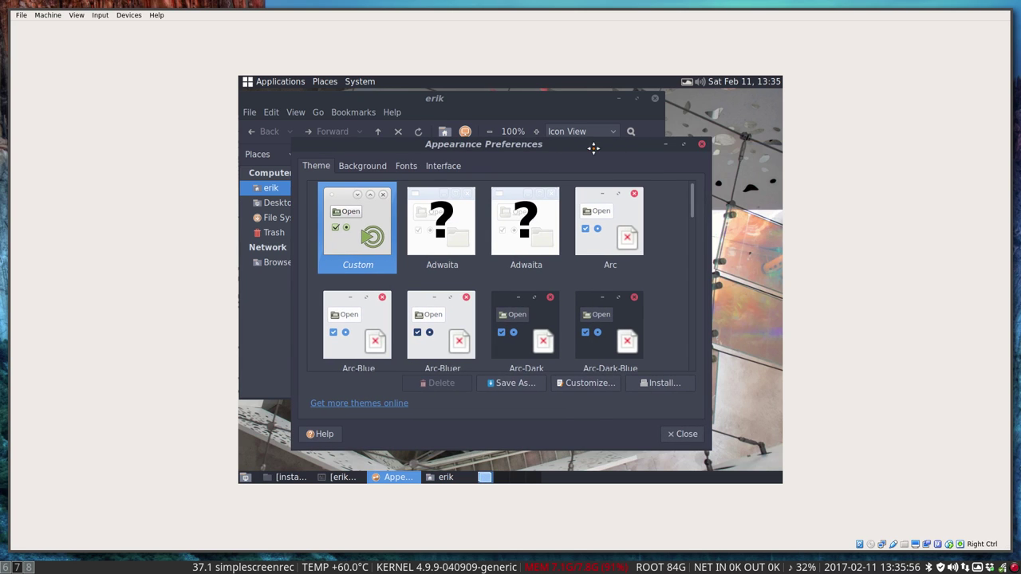
pyautogui.click(669, 437)
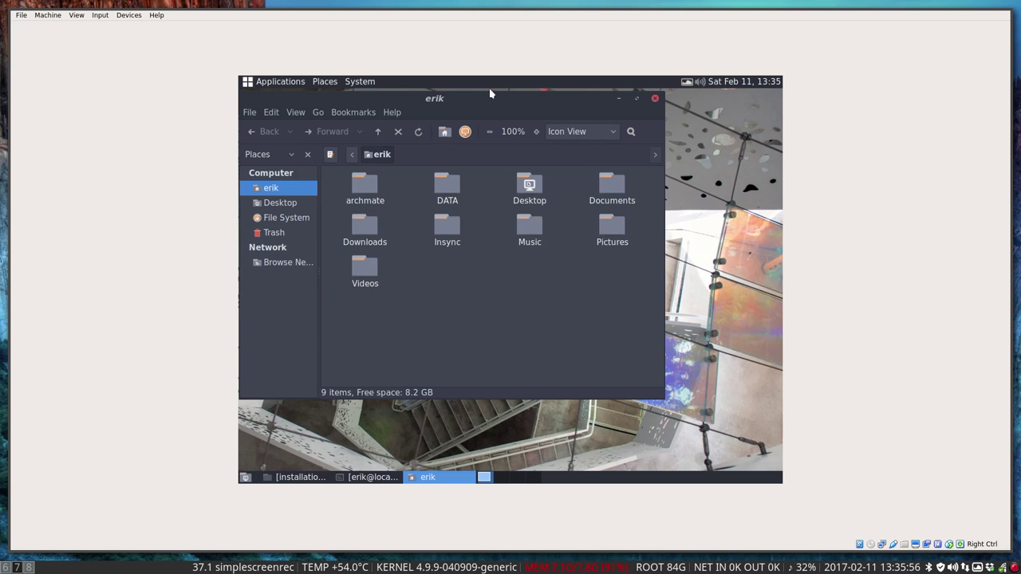
# Move the home folder window aside and examine the new icons across the application categories and the list of places.
pyautogui.moveTo(487, 98); pyautogui.dragTo(677, 124)
pyautogui.click(271, 82)
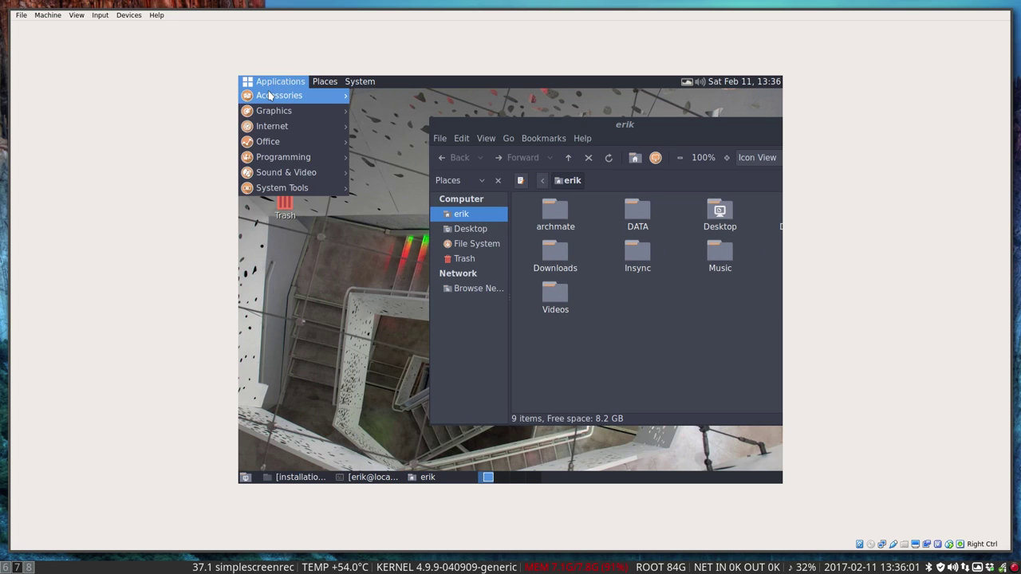
pyautogui.moveTo(277, 96)
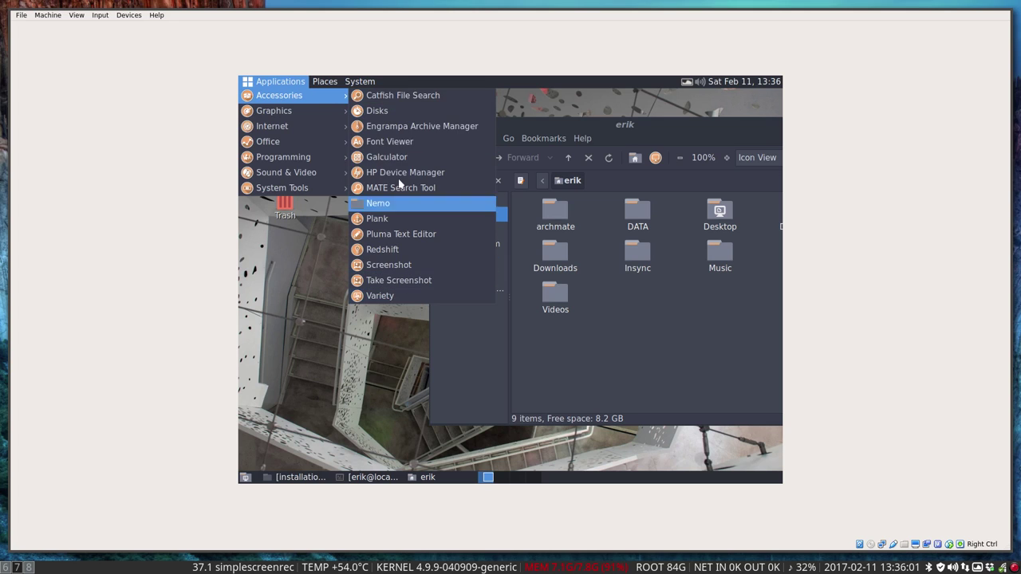
pyautogui.moveTo(279, 117)
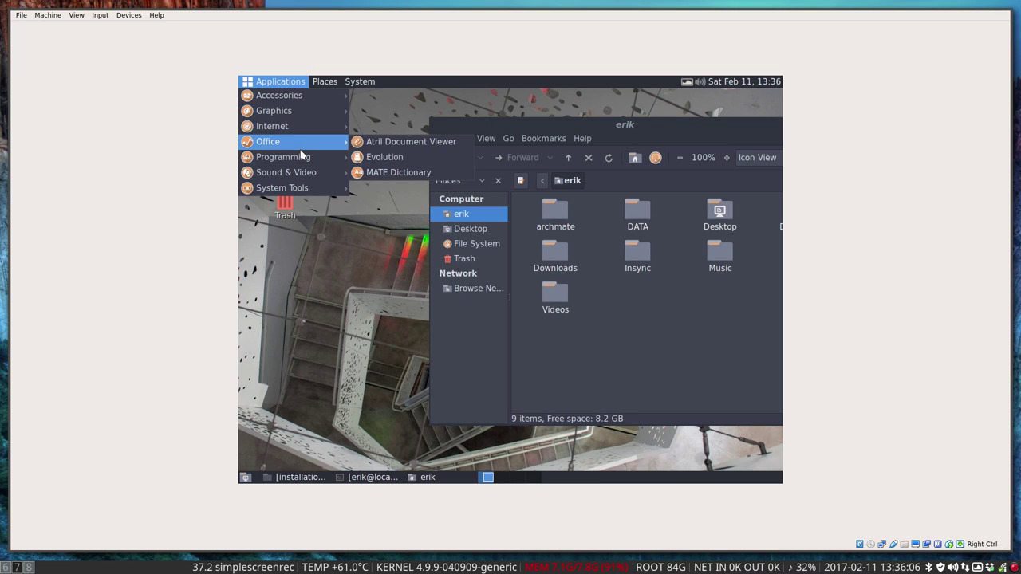
pyautogui.moveTo(327, 176)
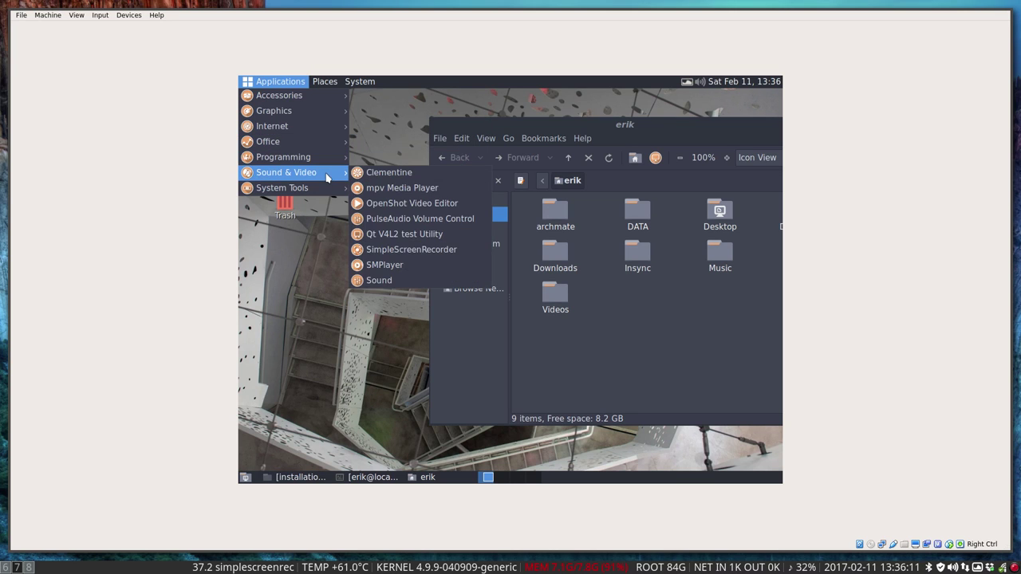
pyautogui.moveTo(303, 188)
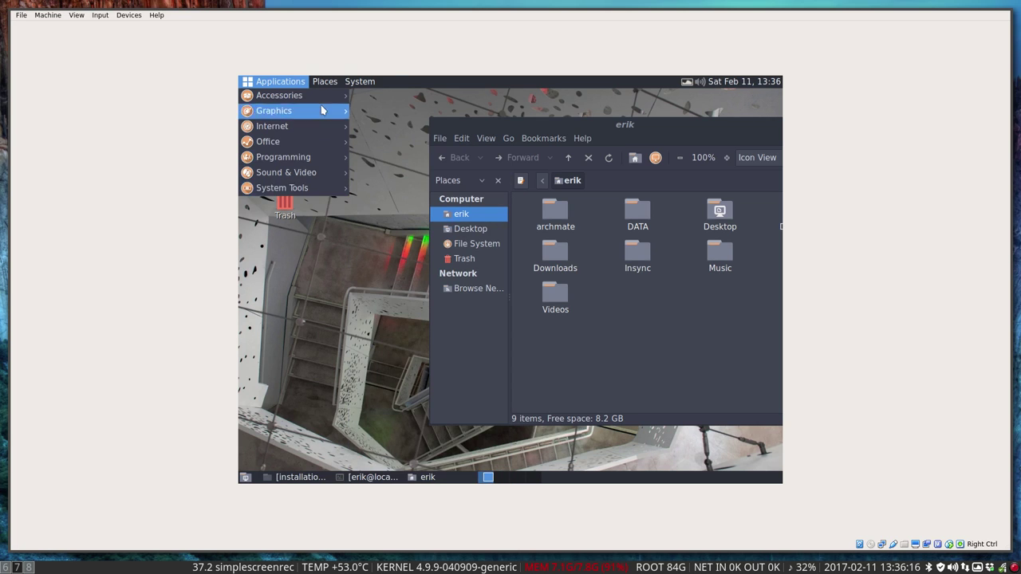
pyautogui.moveTo(326, 83)
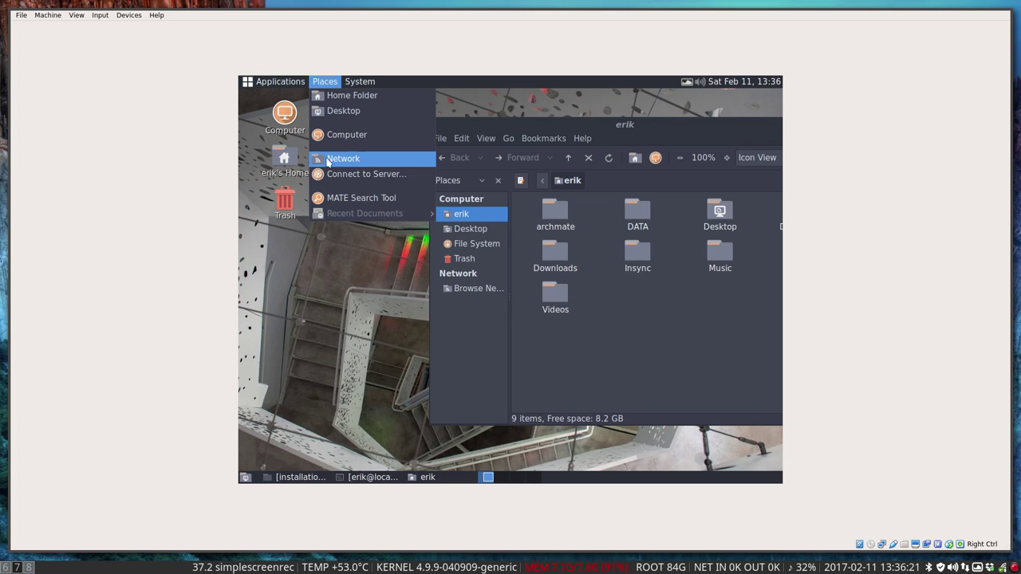
pyautogui.click(631, 334)
pyautogui.moveTo(538, 346); pyautogui.dragTo(757, 198)
pyautogui.click(589, 376)
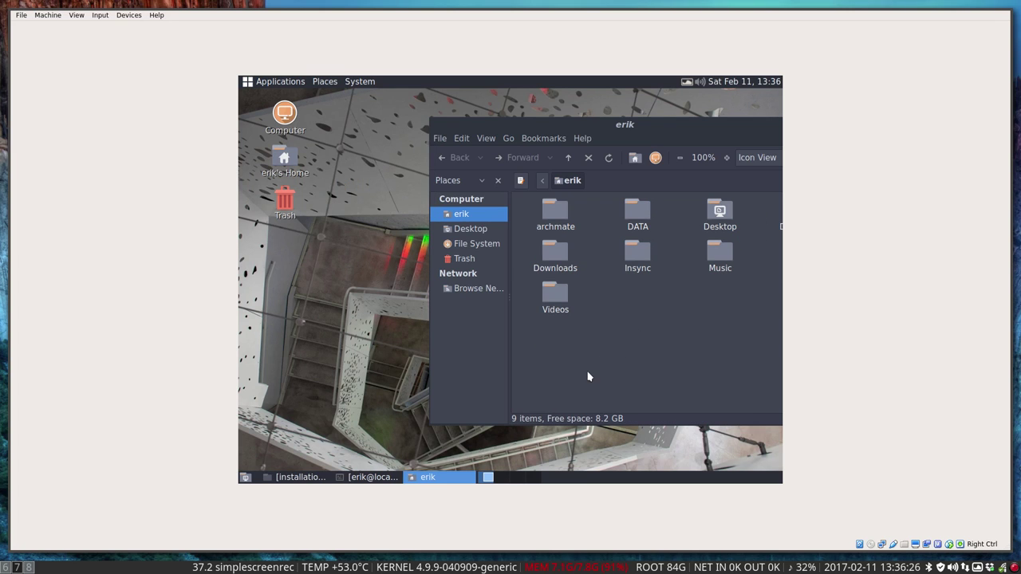
# Empty the Trash from the file manager and confirm the permanent deletion.
pyautogui.rightClick(469, 262)
pyautogui.click(496, 356)
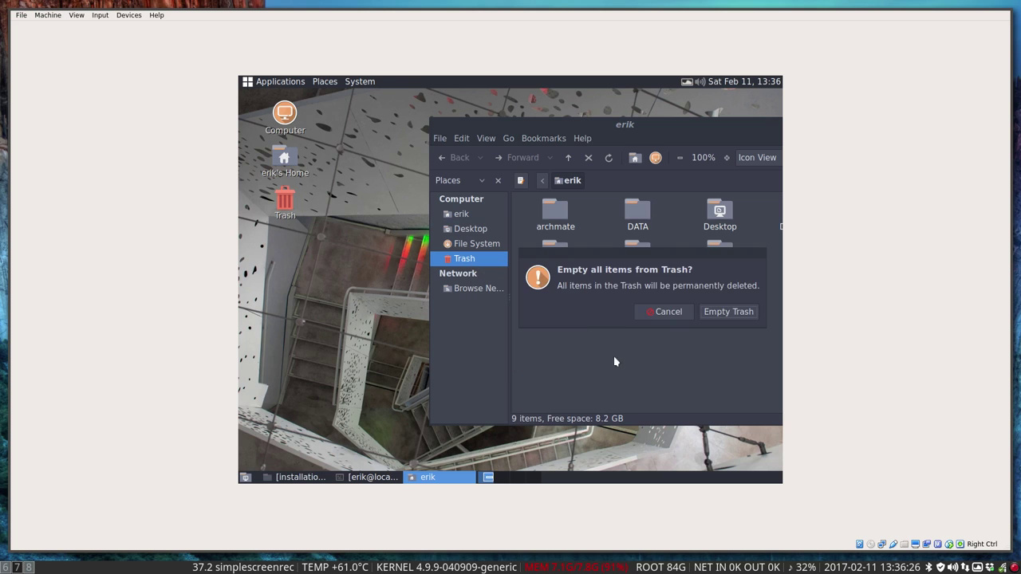
pyautogui.click(722, 313)
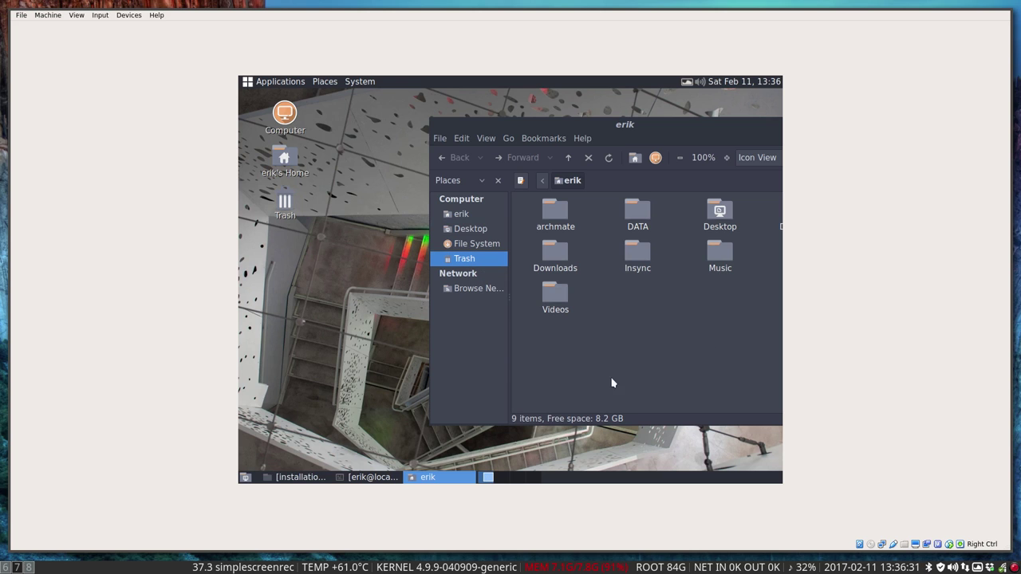
# Close the home folder window and open MATE Tweak from the look and feel preferences.
pyautogui.moveTo(692, 128); pyautogui.dragTo(596, 132)
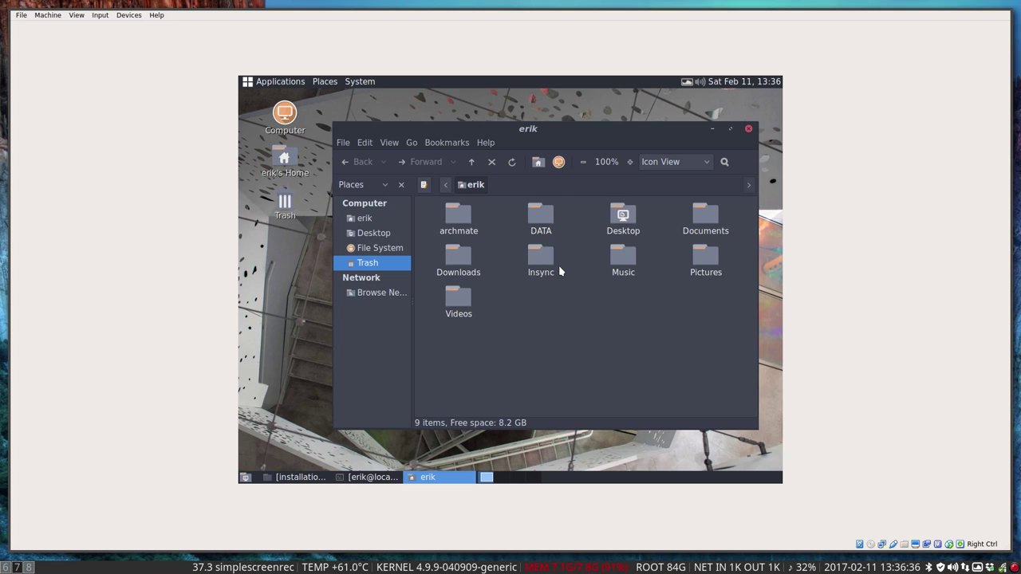
pyautogui.click(749, 130)
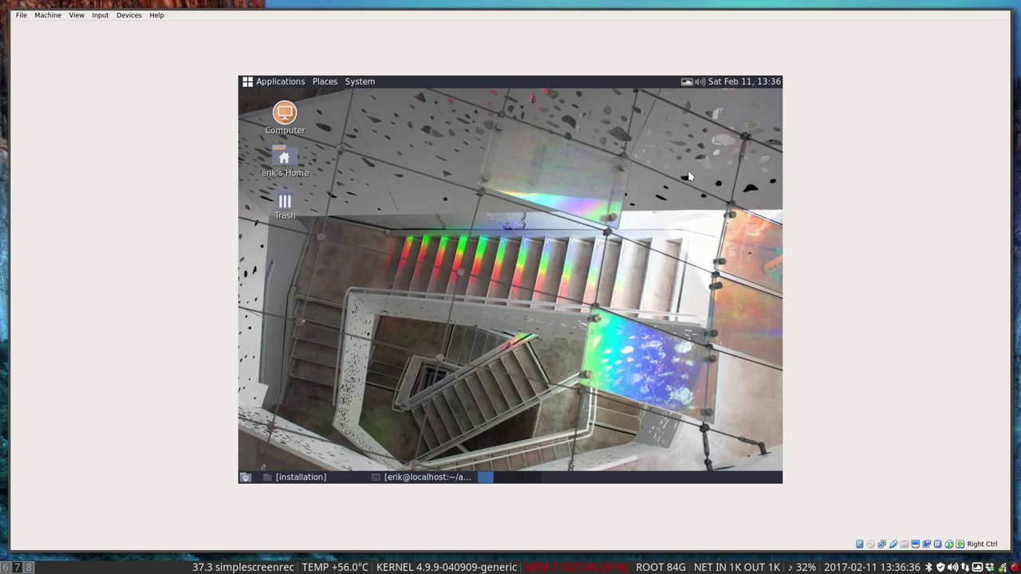
pyautogui.click(359, 83)
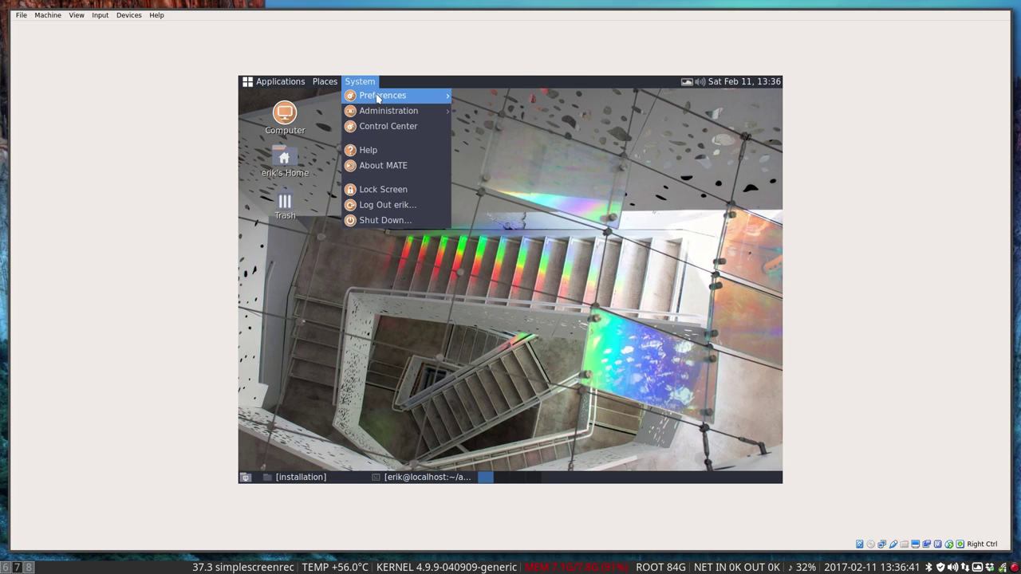
pyautogui.moveTo(379, 96)
pyautogui.moveTo(498, 111)
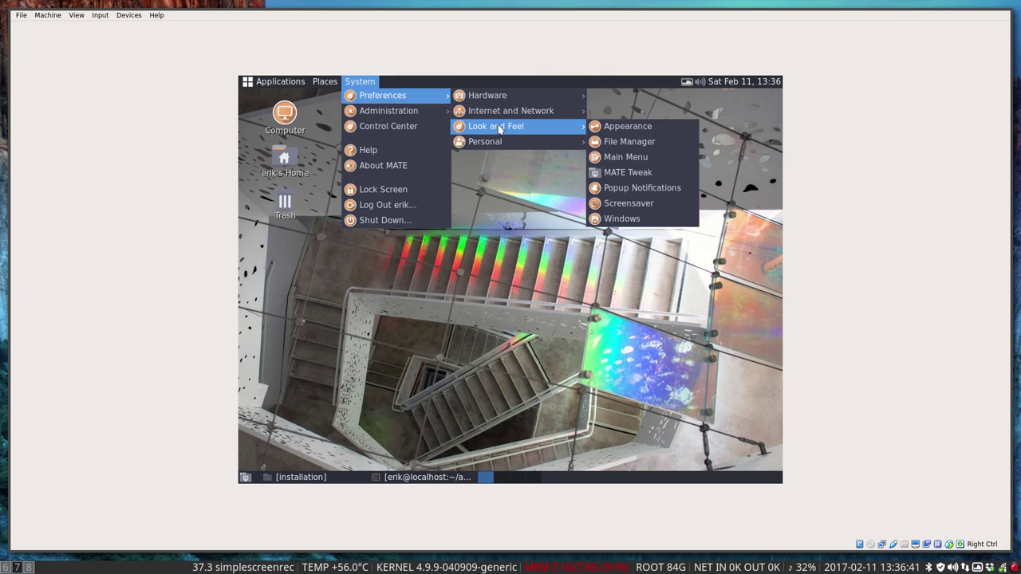
pyautogui.click(643, 174)
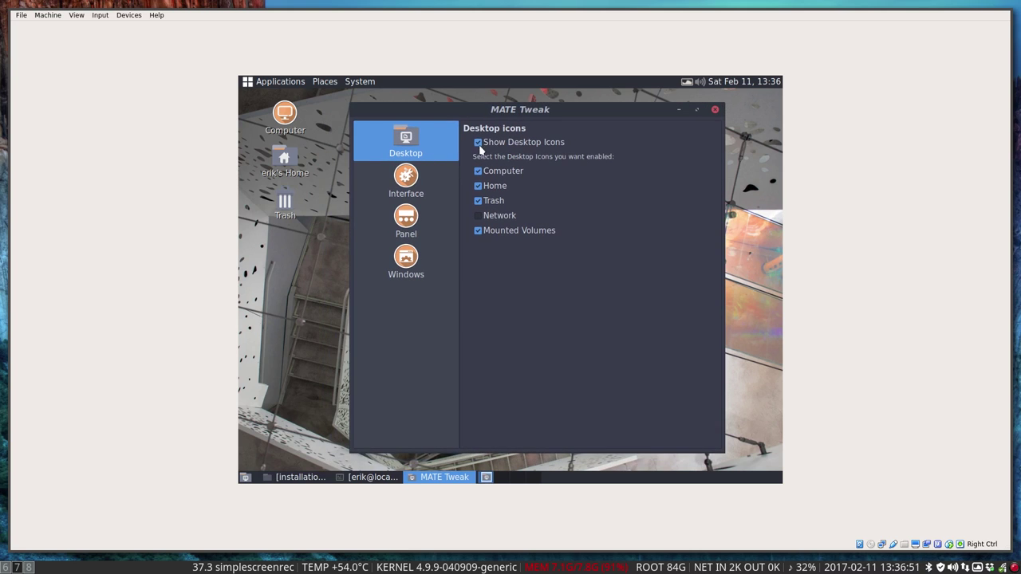
# Hide the Computer, Home, Trash and Mounted Volumes icons from the desktop.
pyautogui.click(478, 171)
pyautogui.click(478, 187)
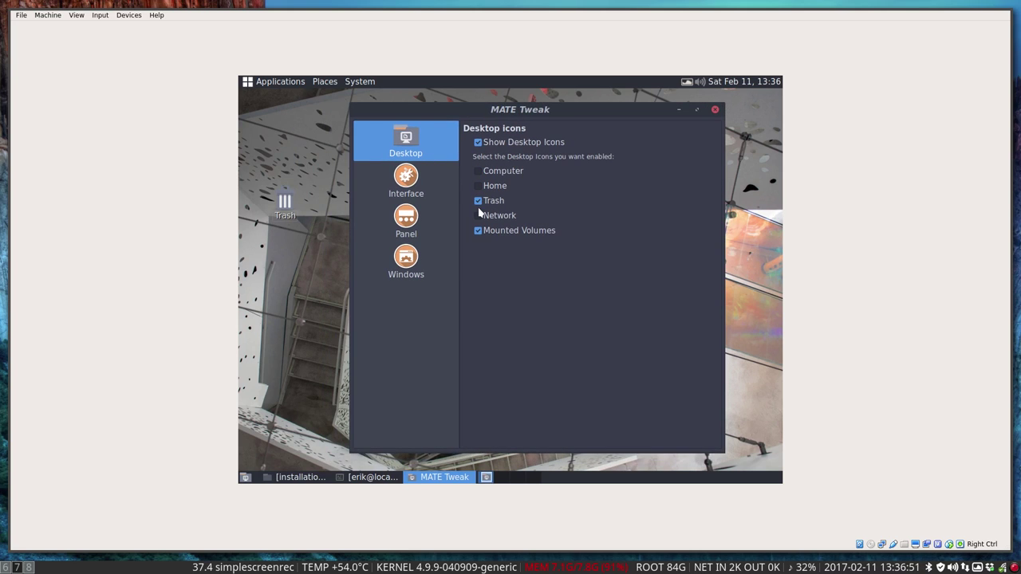
pyautogui.click(478, 201)
pyautogui.click(480, 231)
# Compare the desktop context menu with Show Desktop Icons on and off, ending with the option enabled.
pyautogui.rightClick(282, 160)
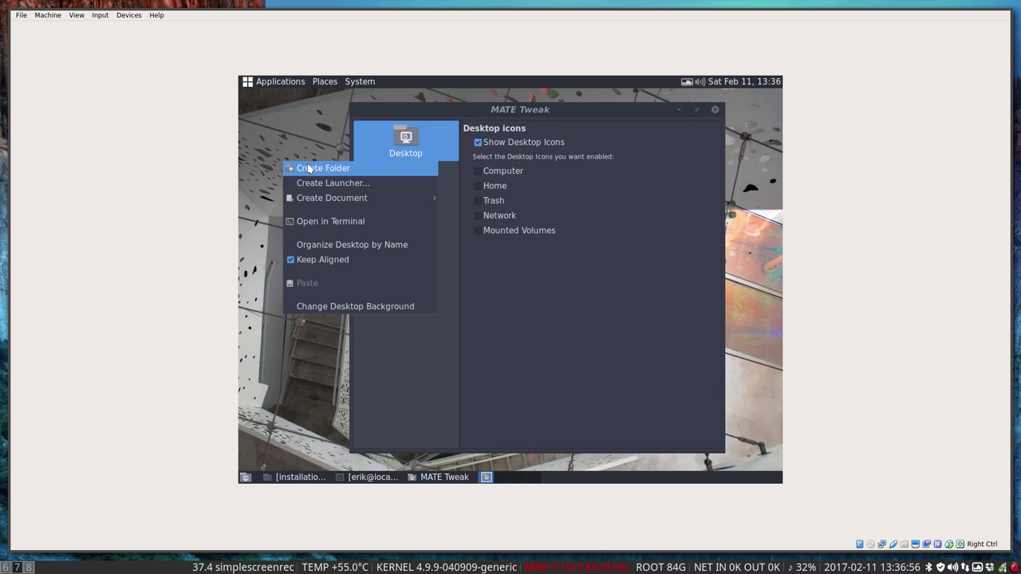
pyautogui.click(286, 349)
pyautogui.click(520, 143)
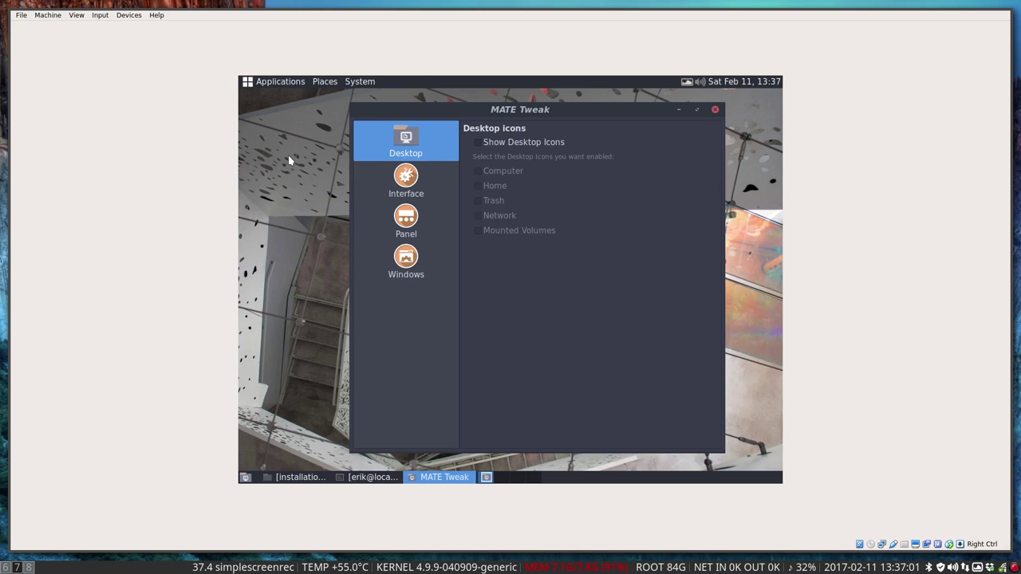
pyautogui.click(478, 144)
pyautogui.rightClick(317, 184)
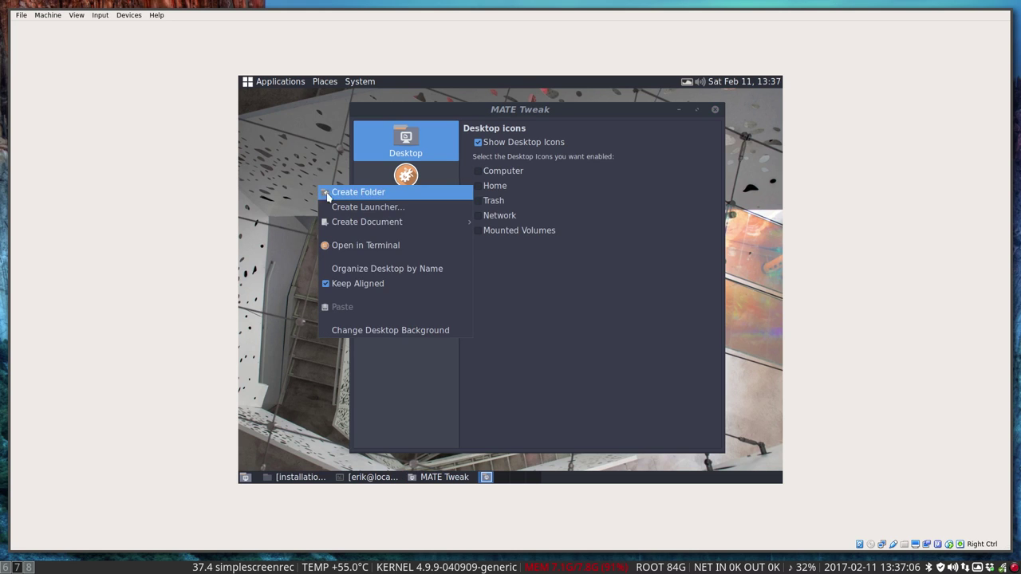
pyautogui.click(301, 307)
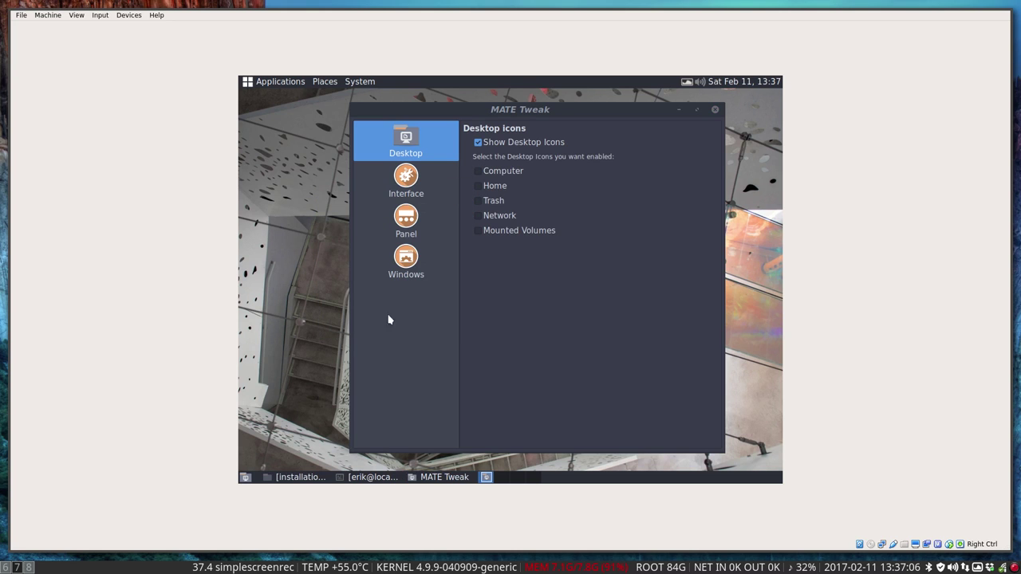
# Turn off icons on buttons in the interface settings and save the current panel layout as a custom one.
pyautogui.click(408, 175)
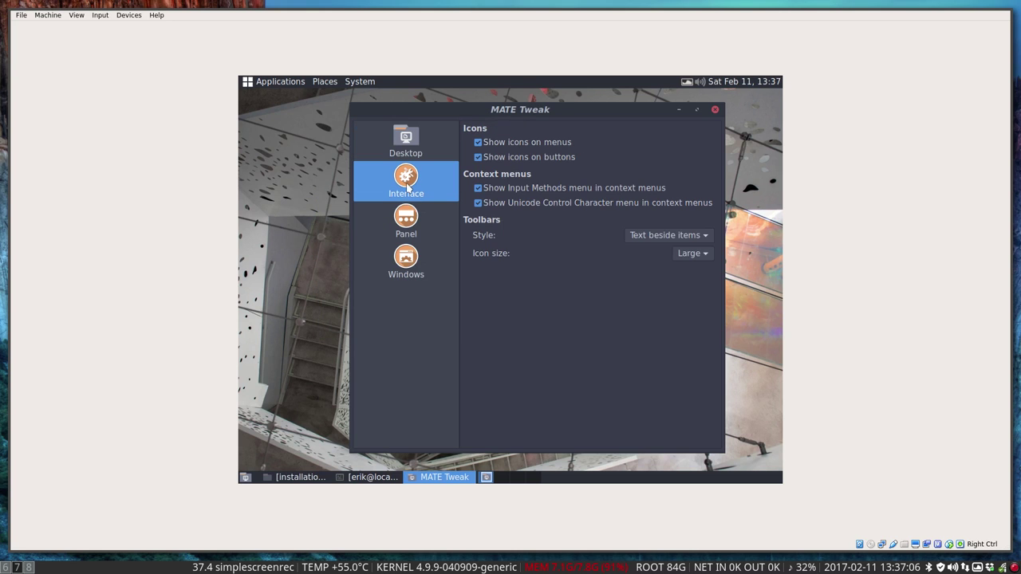
pyautogui.click(479, 157)
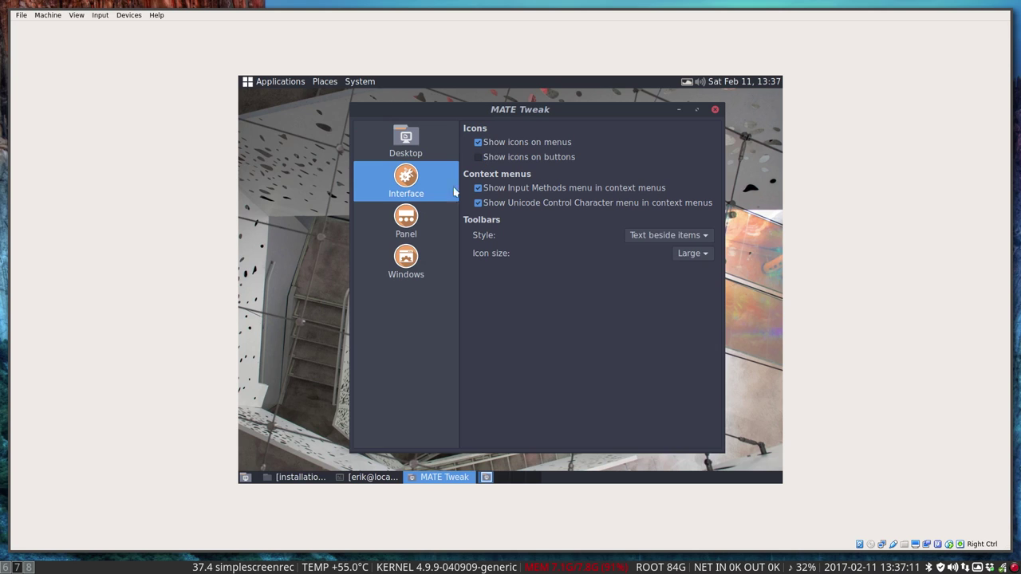
pyautogui.click(408, 222)
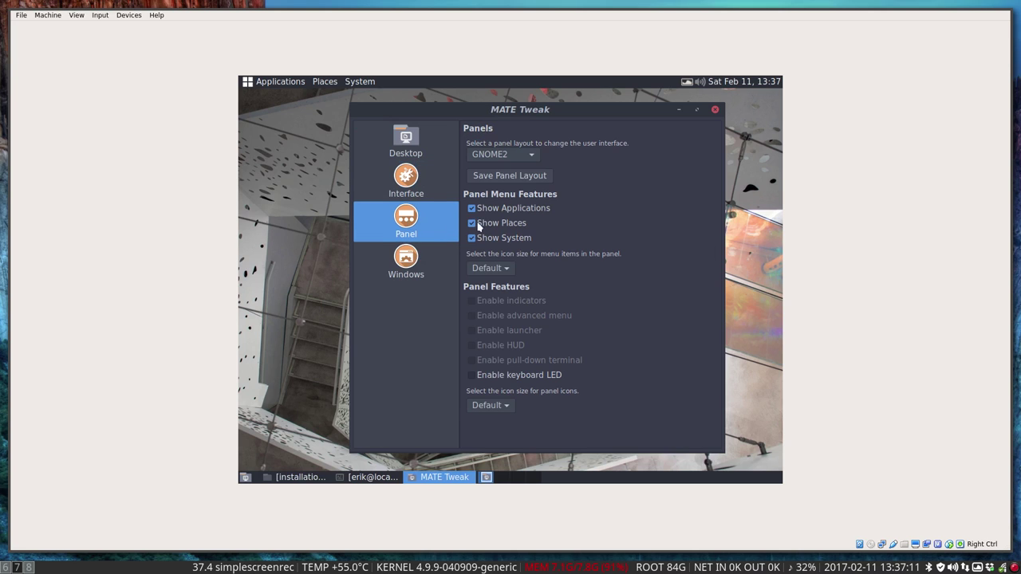
pyautogui.click(533, 156)
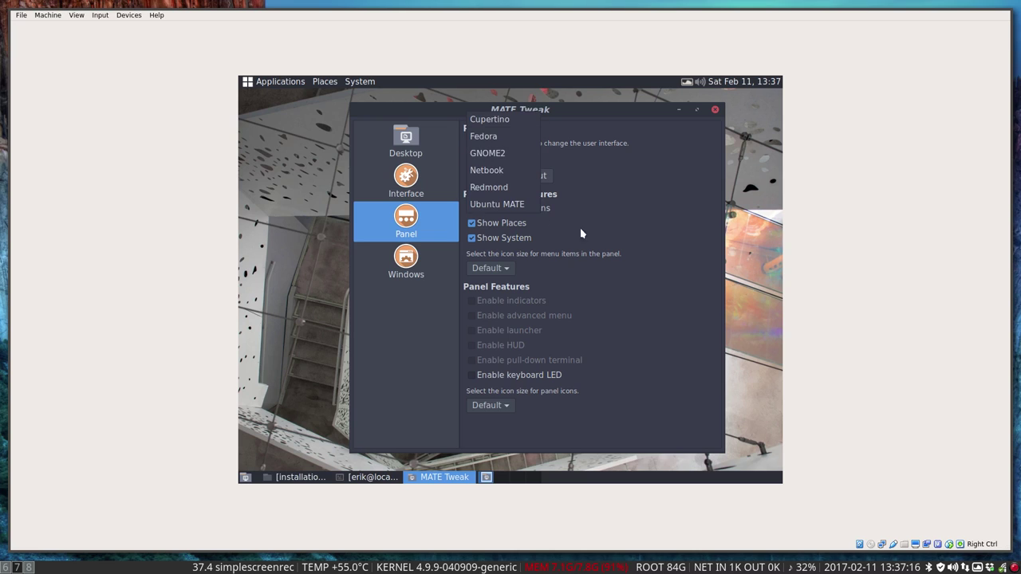
pyautogui.click(654, 214)
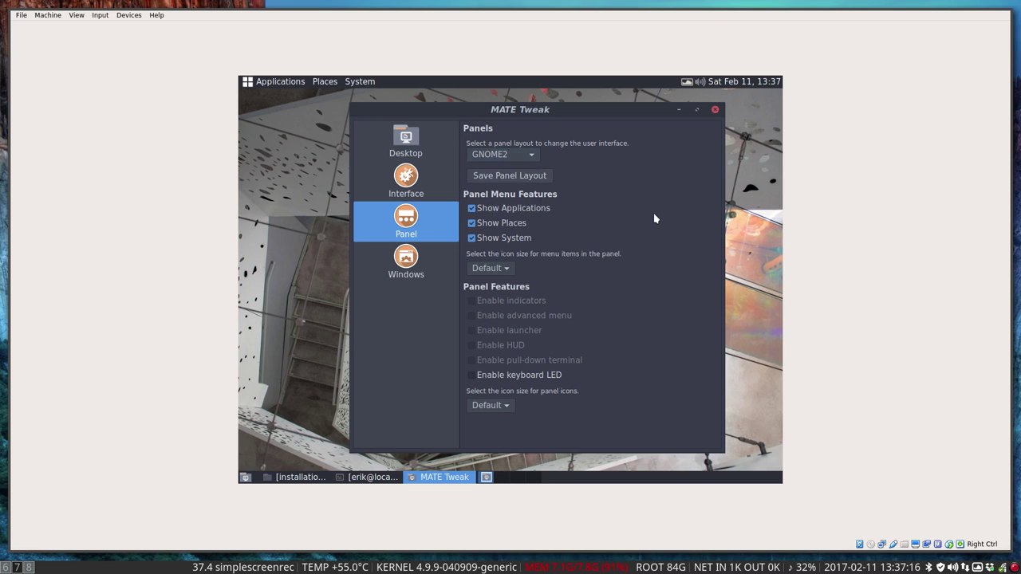
pyautogui.click(519, 180)
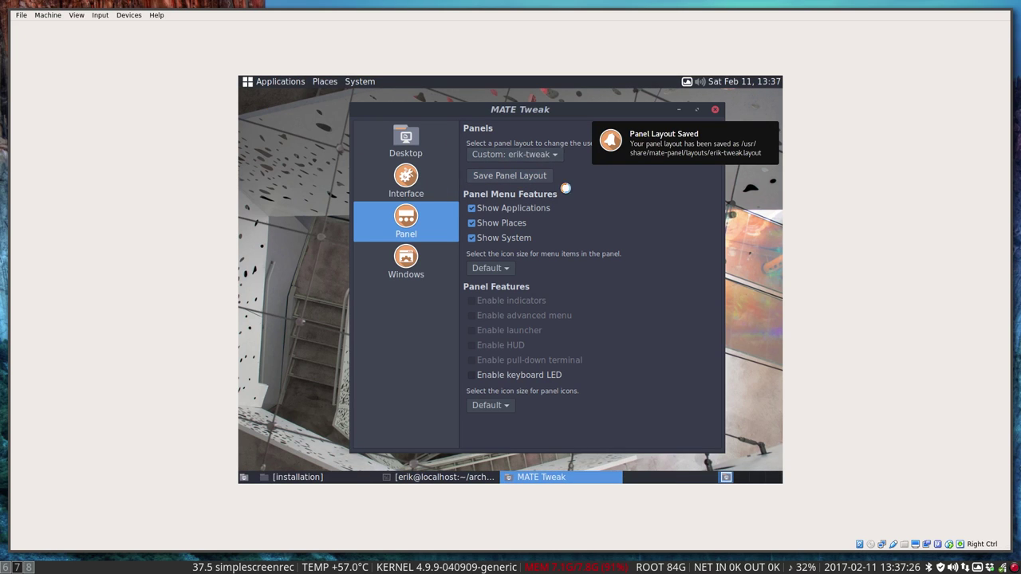
# Try the Cupertino, Fedora, GNOME2 and Netbook panel layouts one after another and check the Netbook menu.
pyautogui.click(524, 155)
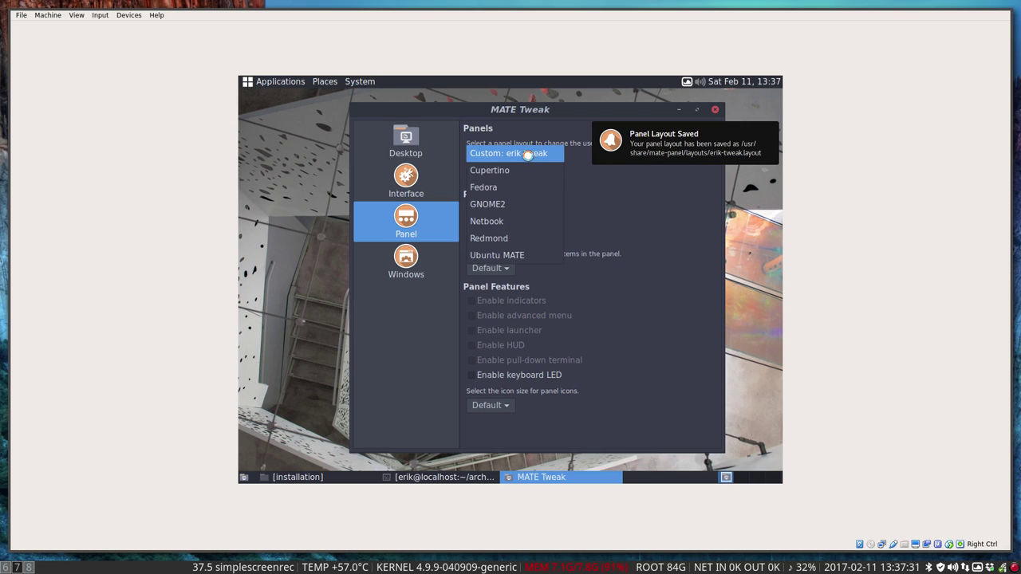
pyautogui.click(519, 170)
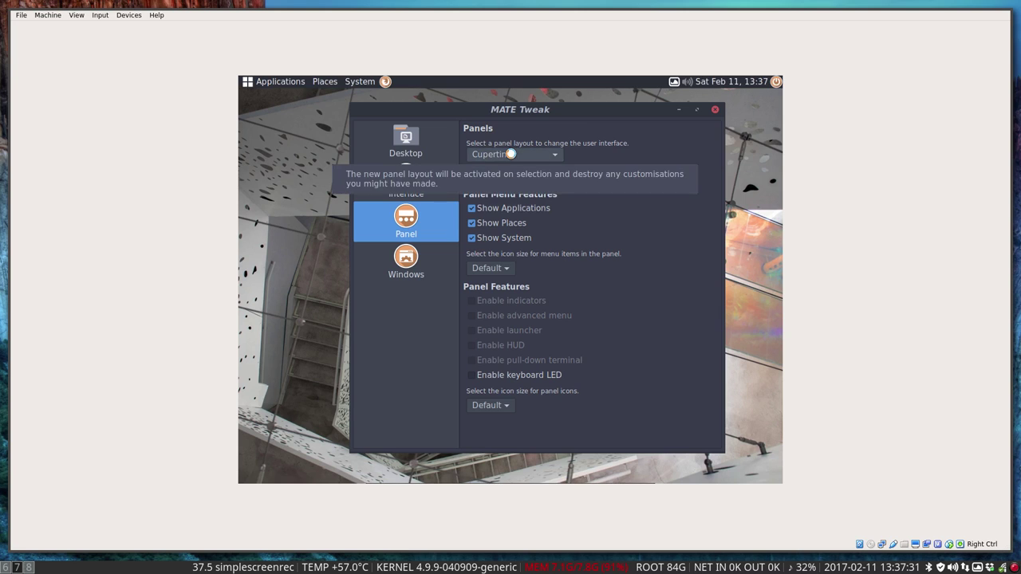
pyautogui.click(511, 154)
pyautogui.click(507, 169)
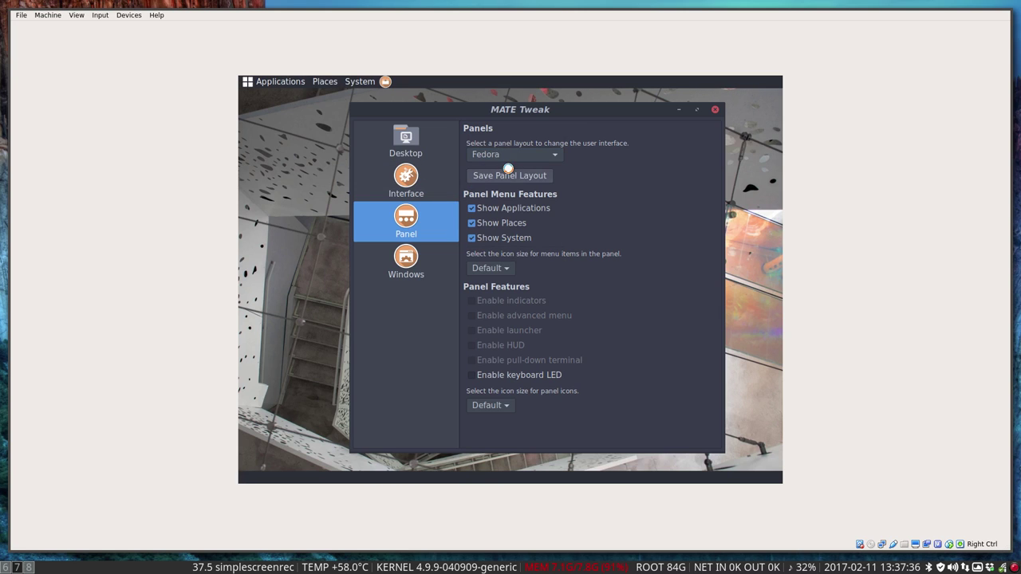
pyautogui.click(511, 154)
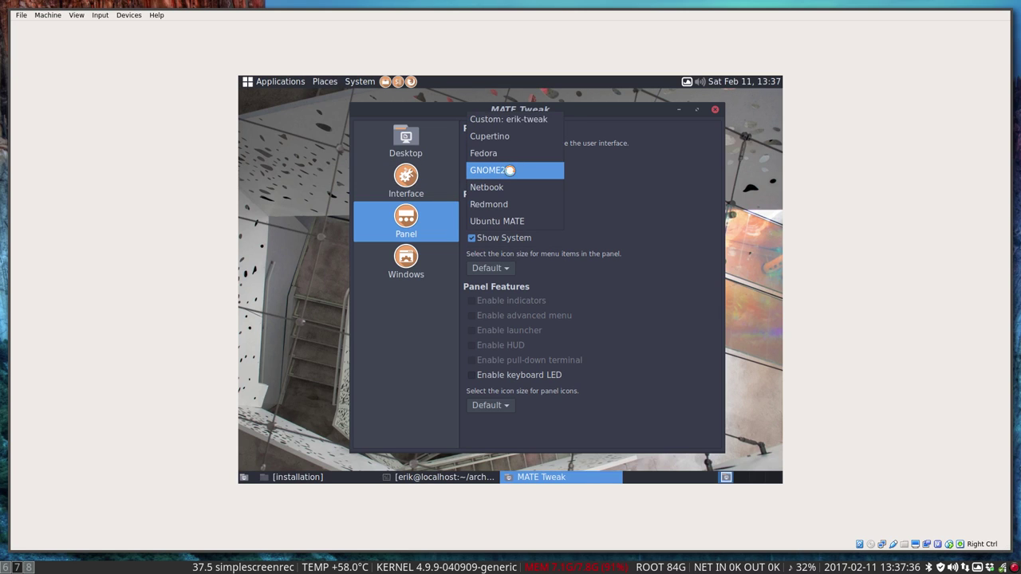
pyautogui.click(510, 168)
pyautogui.click(511, 153)
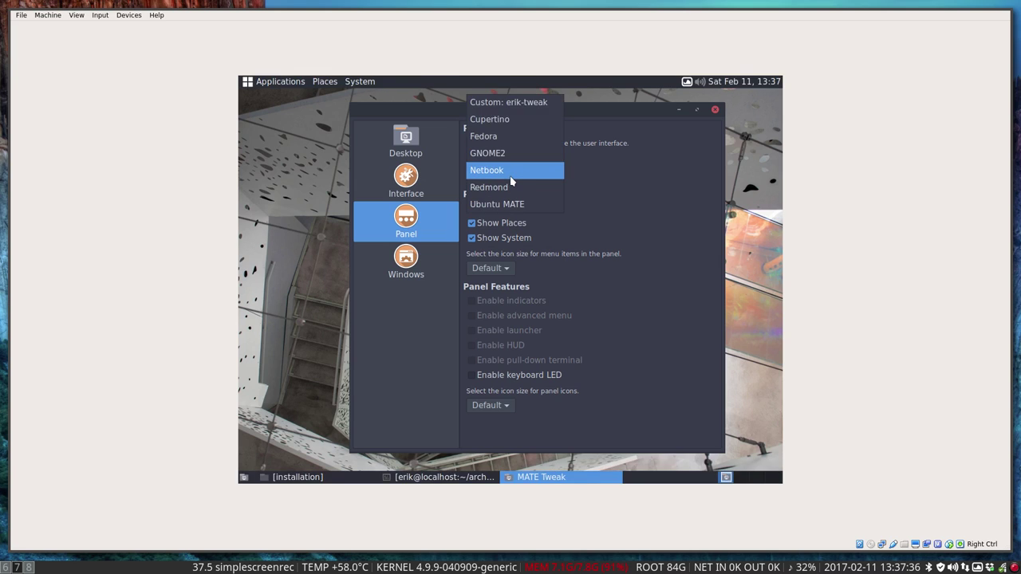
pyautogui.click(511, 169)
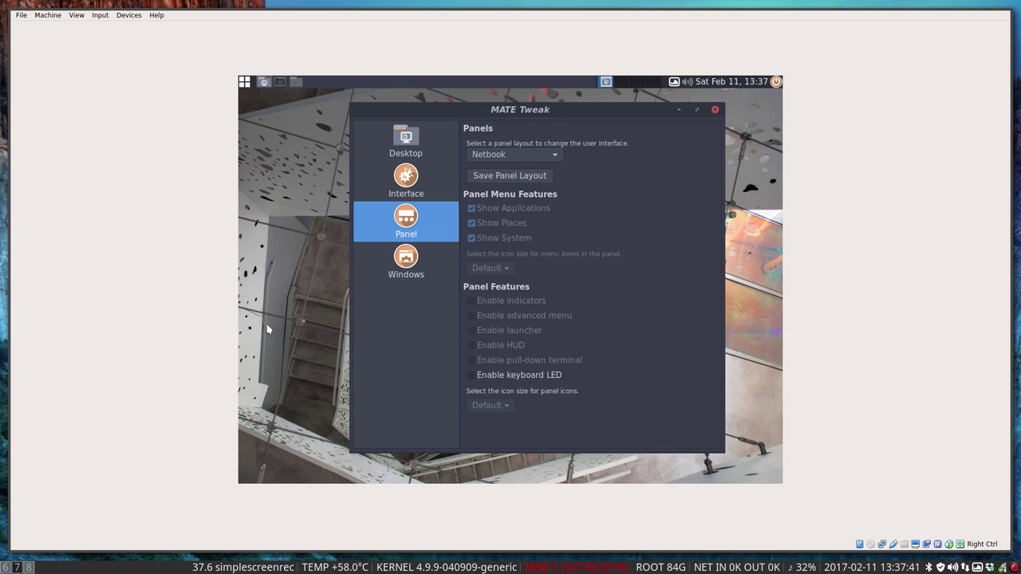
pyautogui.click(244, 83)
# Try the Redmond and Ubuntu MATE panel layouts and look through the menus of each.
pyautogui.click(519, 154)
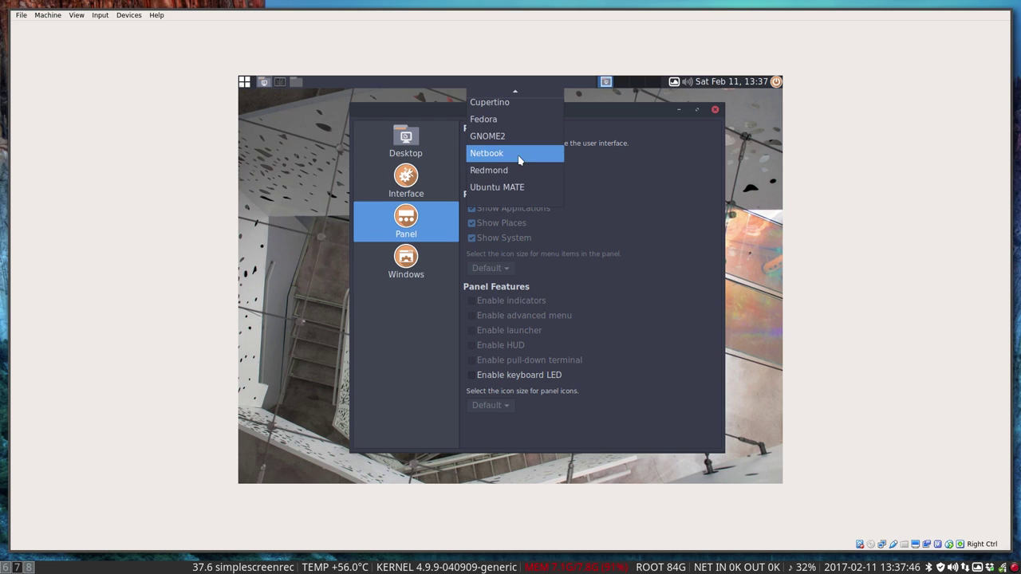
pyautogui.click(519, 169)
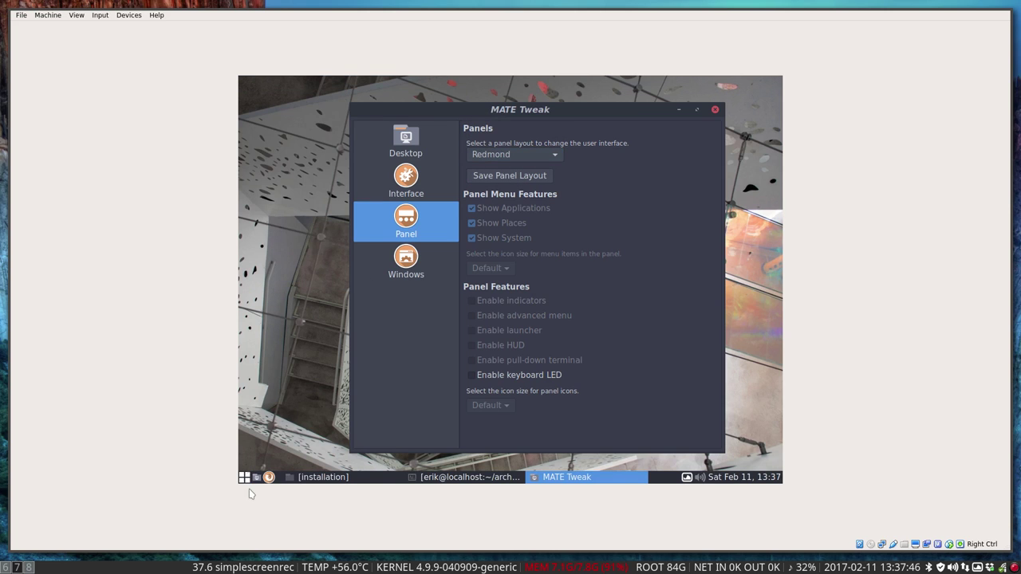
pyautogui.click(244, 477)
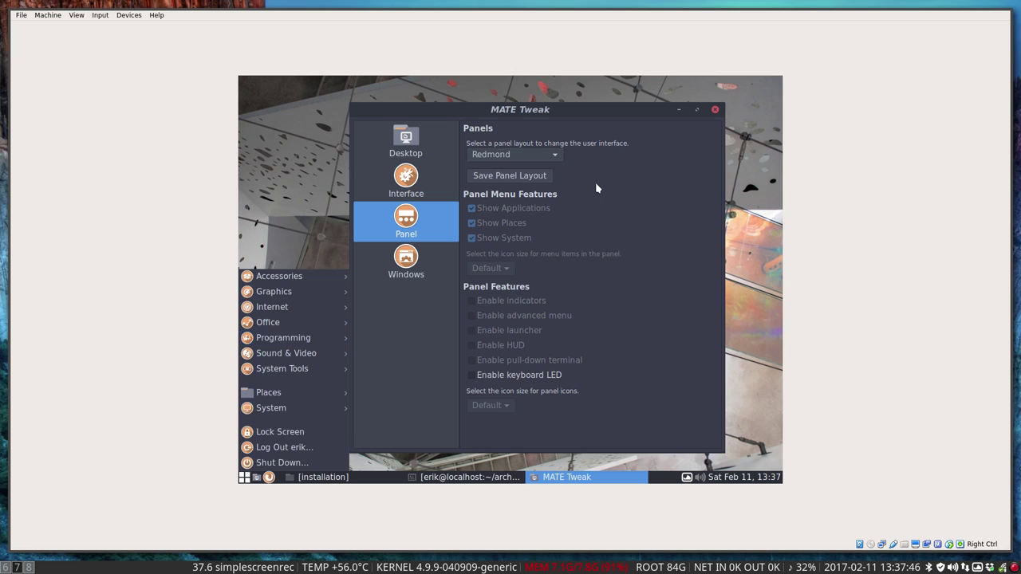
pyautogui.click(553, 155)
pyautogui.click(554, 155)
pyautogui.click(553, 169)
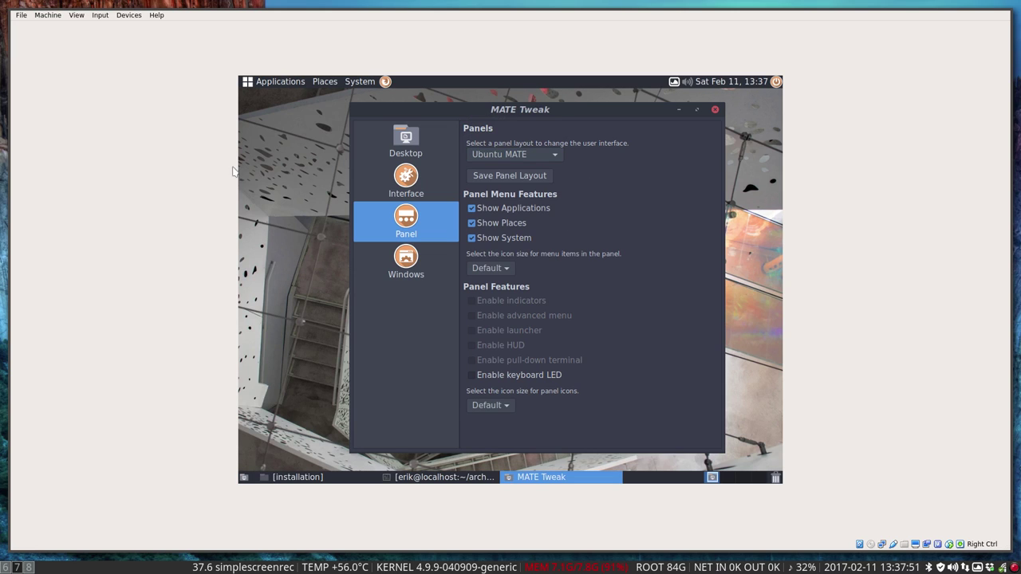
pyautogui.click(269, 90)
pyautogui.click(271, 82)
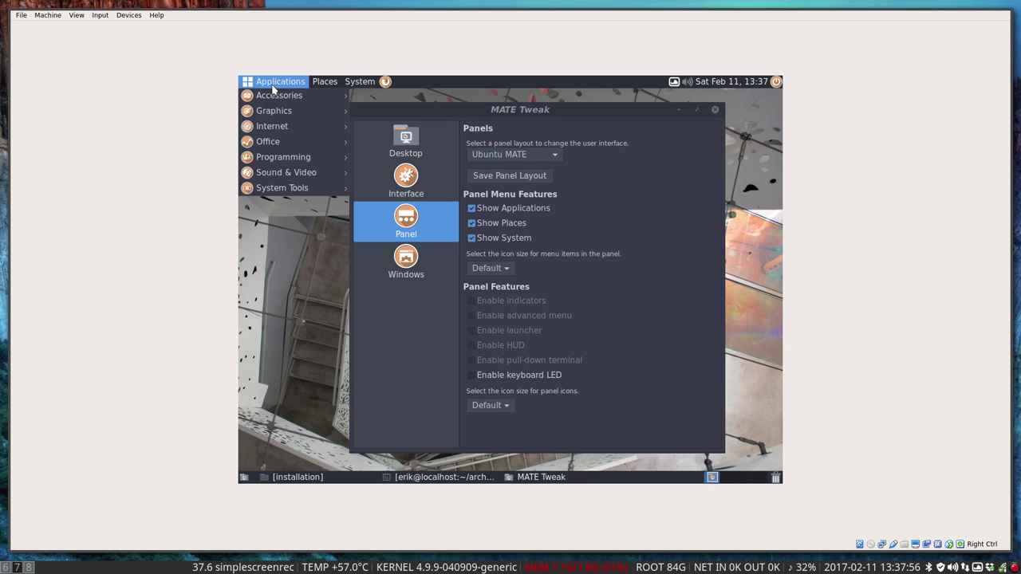
pyautogui.moveTo(316, 89)
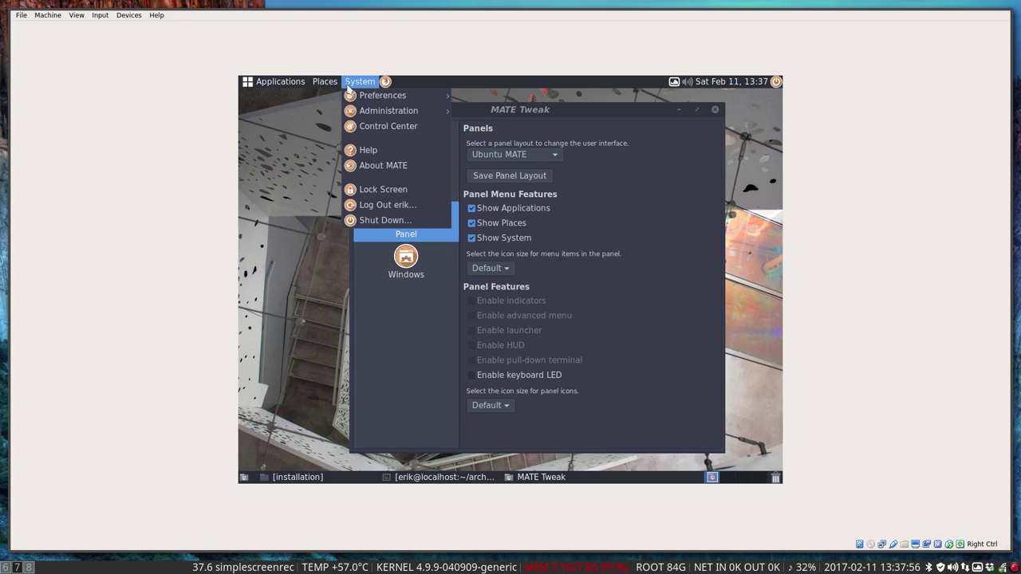
pyautogui.click(636, 199)
# Switch the panel layout back to the saved custom layout.
pyautogui.click(548, 155)
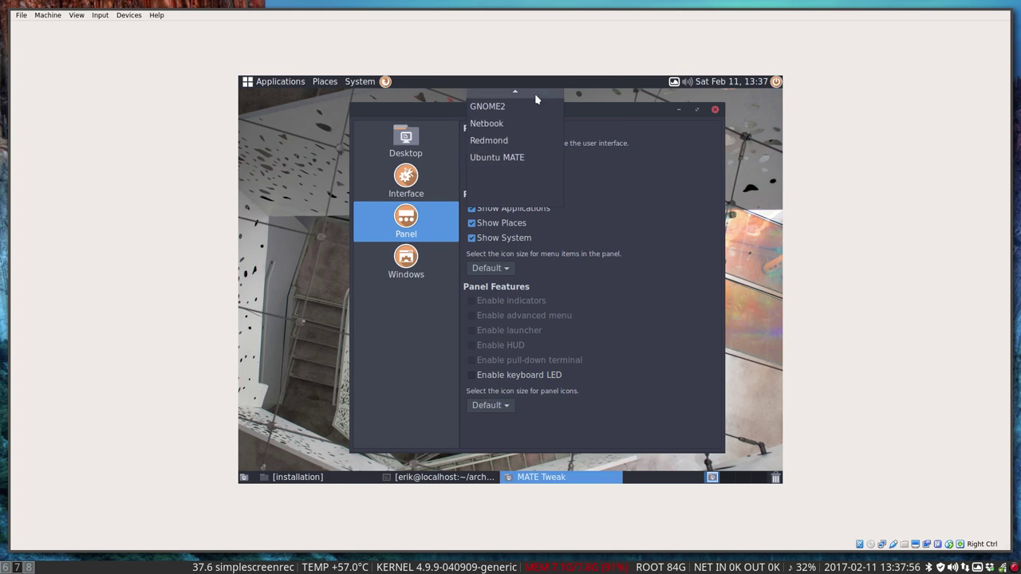
pyautogui.click(536, 96)
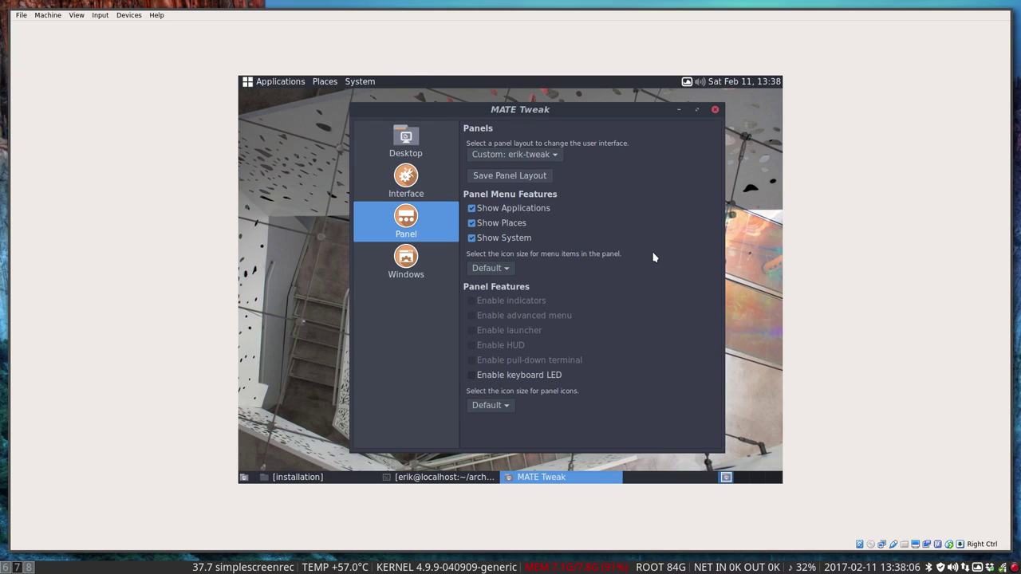
# Check the window manager choices, keep Marco (Software compositor) selected and close MATE Tweak.
pyautogui.click(421, 261)
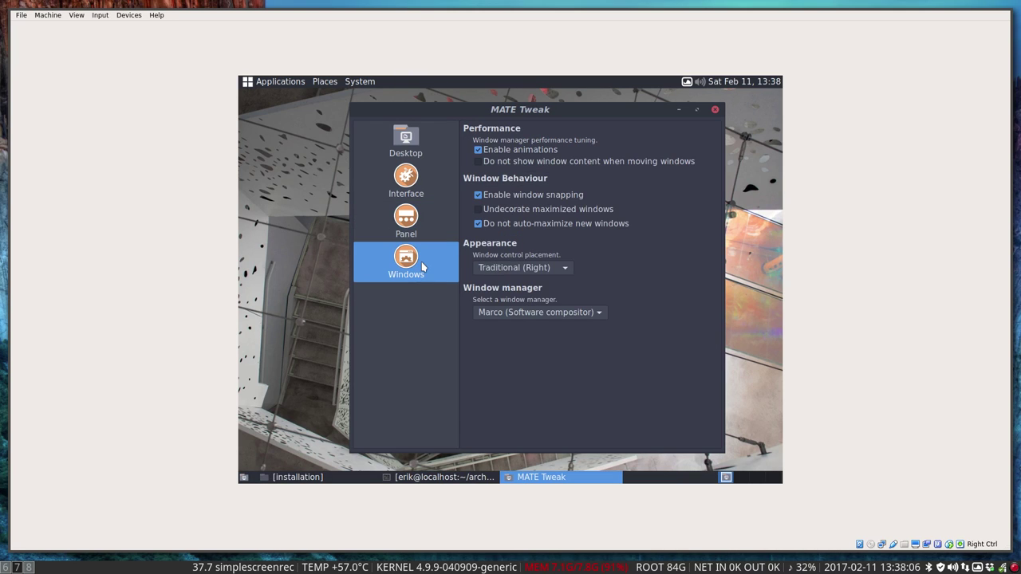
pyautogui.click(563, 311)
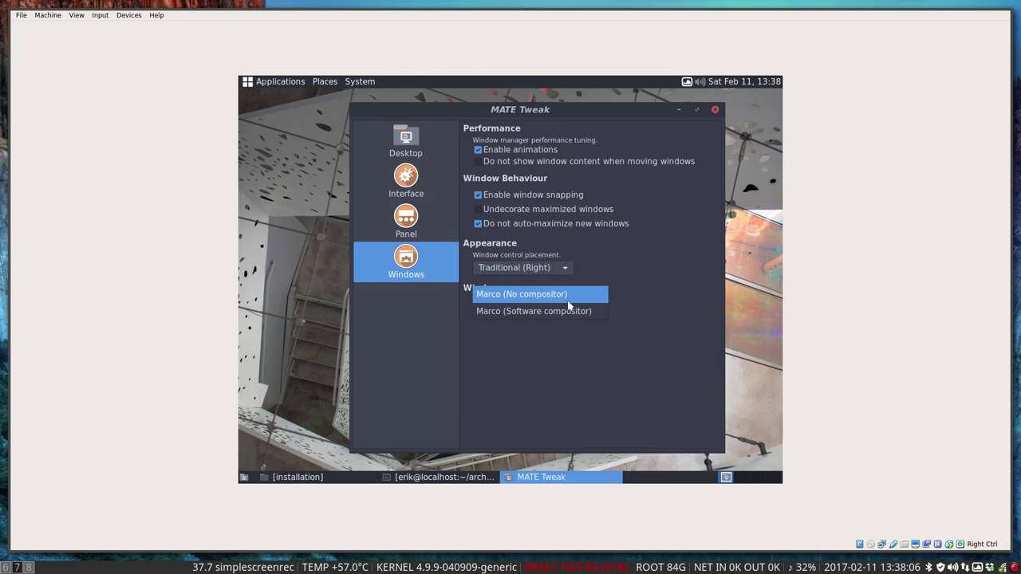
pyautogui.click(507, 313)
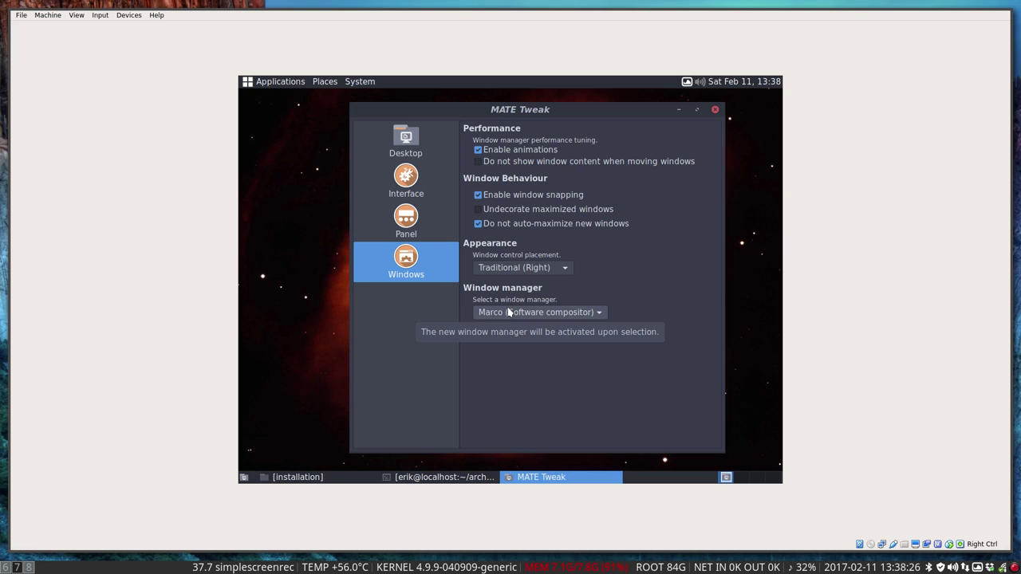
pyautogui.click(716, 110)
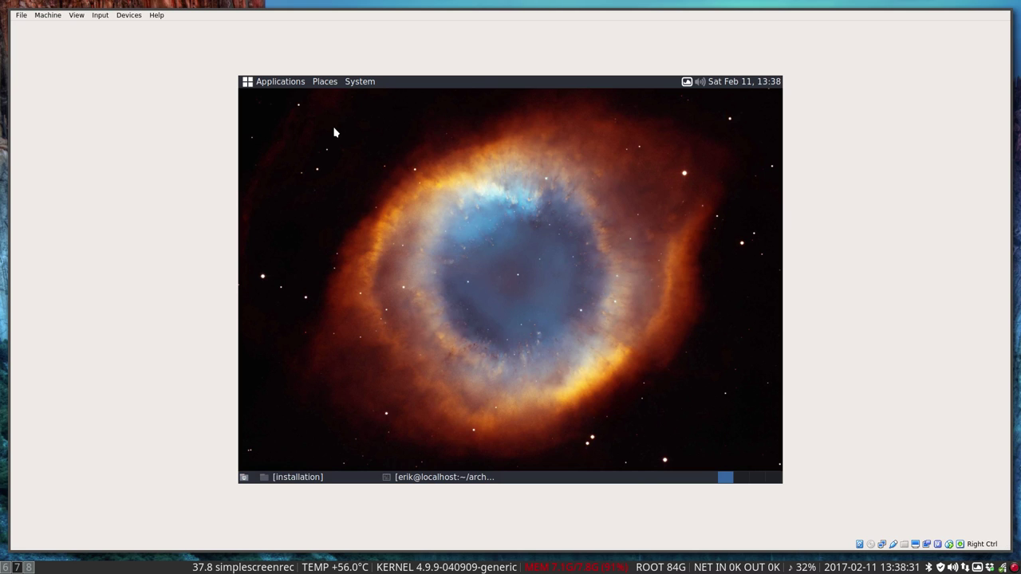
# Open the home folder in the file manager and launch the Plank dock.
pyautogui.click(331, 83)
pyautogui.click(335, 95)
pyautogui.click(262, 83)
pyautogui.moveTo(281, 99)
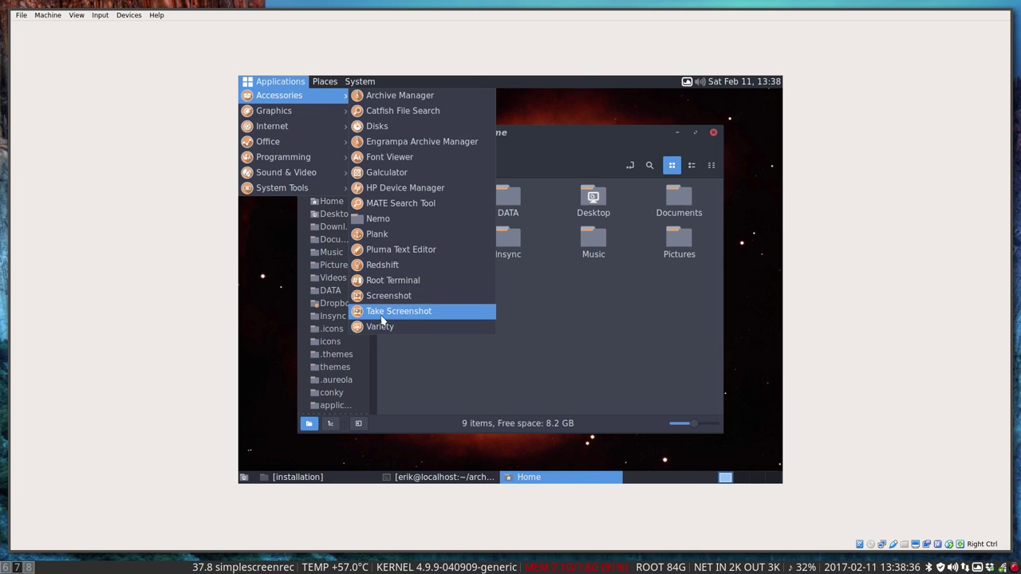
pyautogui.click(403, 233)
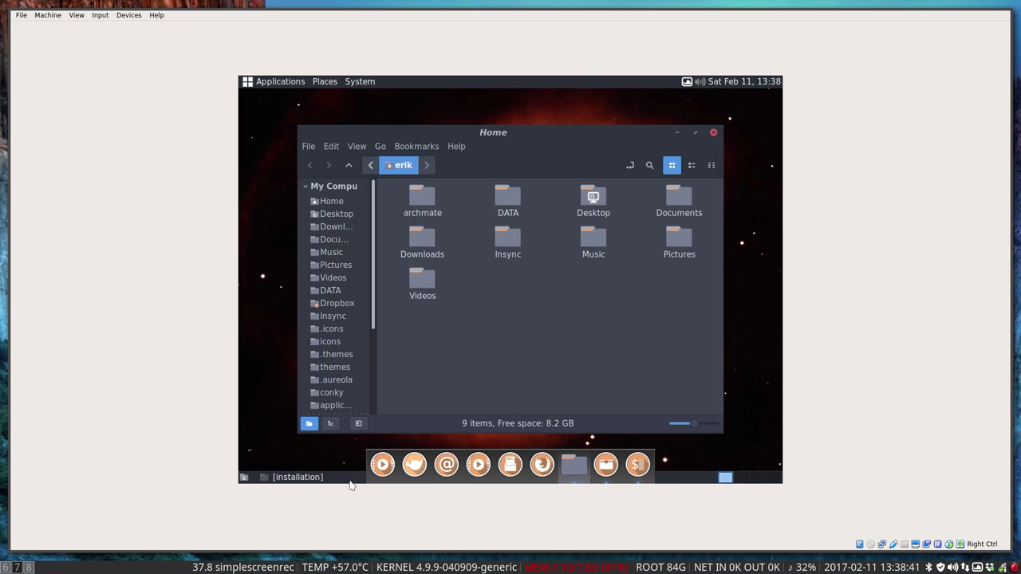
# In the Plank preferences, set the dock position to Left and the icon size to 34, keeping the alignment offset at 0.
pyautogui.rightClick(380, 465)
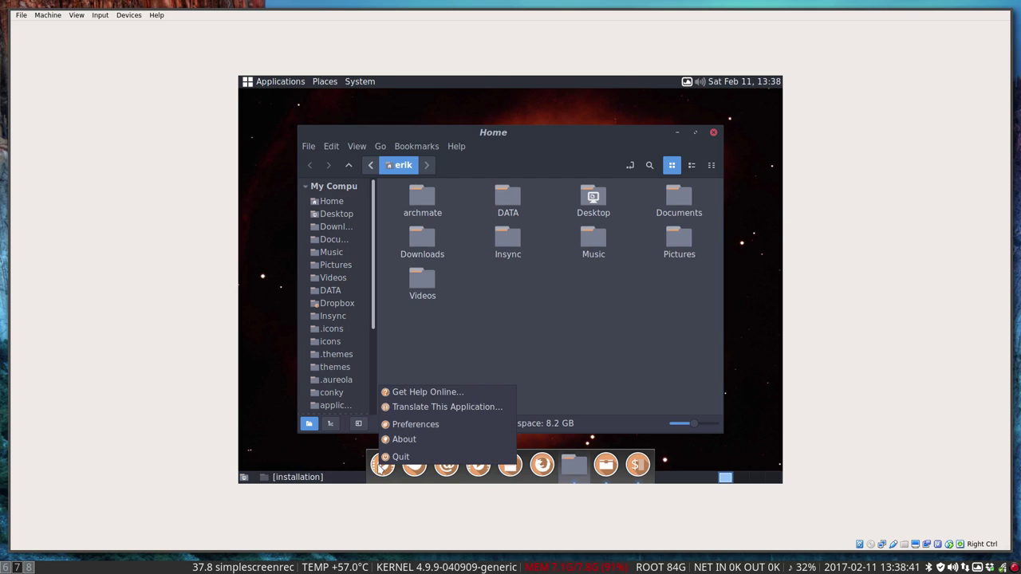
pyautogui.click(448, 425)
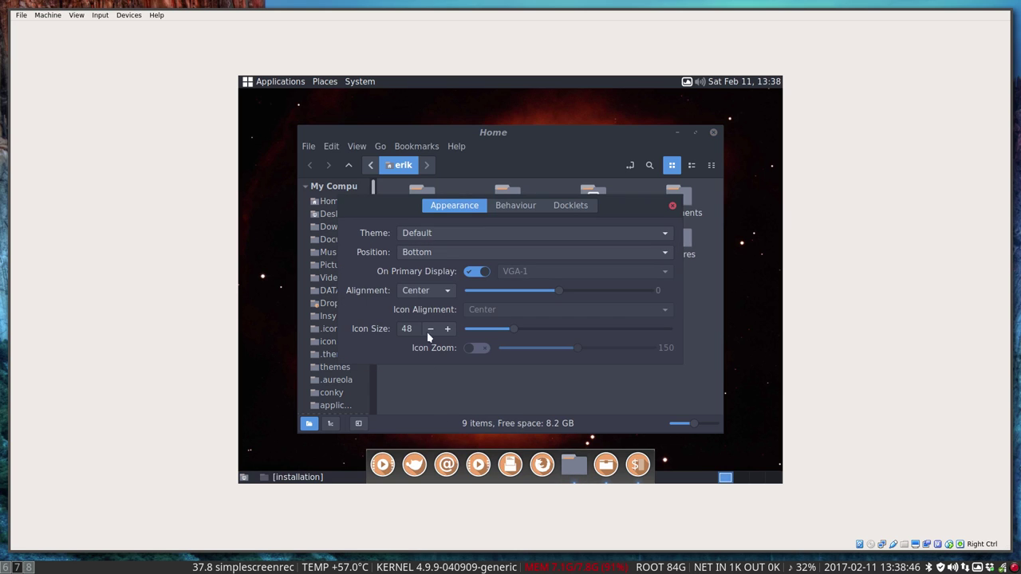
pyautogui.click(439, 254)
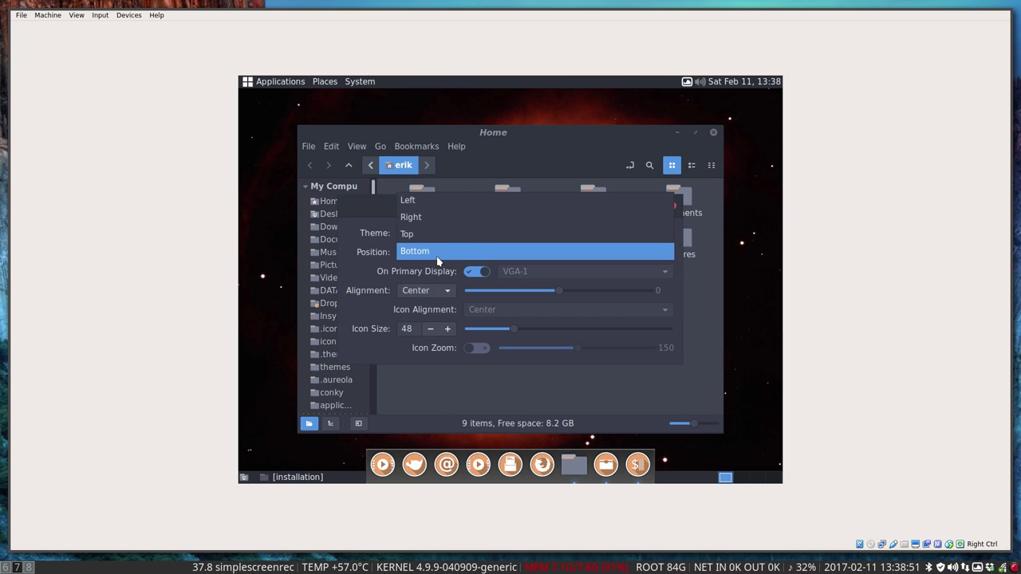
pyautogui.click(407, 206)
pyautogui.moveTo(521, 291); pyautogui.dragTo(560, 295)
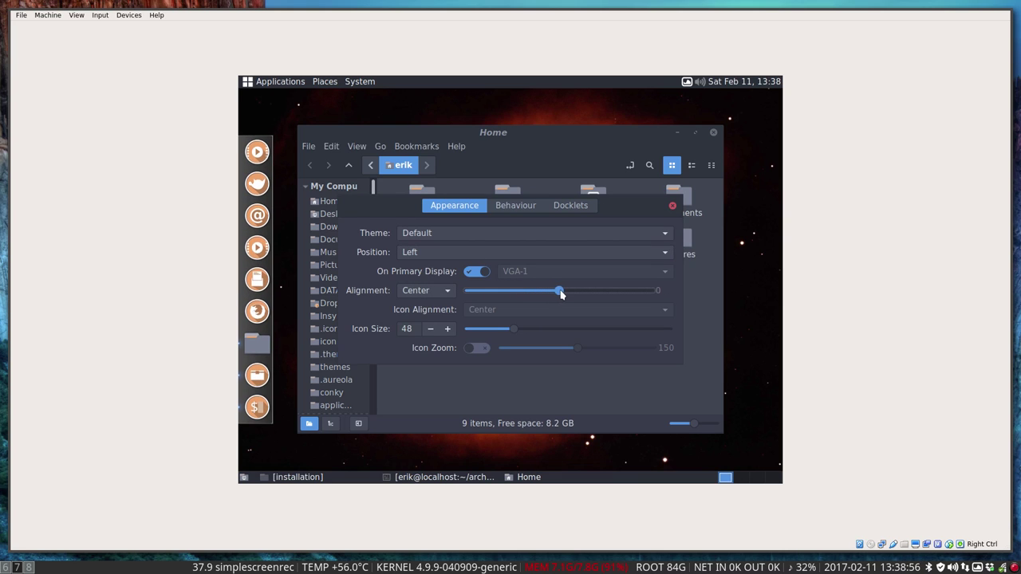
pyautogui.moveTo(518, 329); pyautogui.dragTo(488, 330)
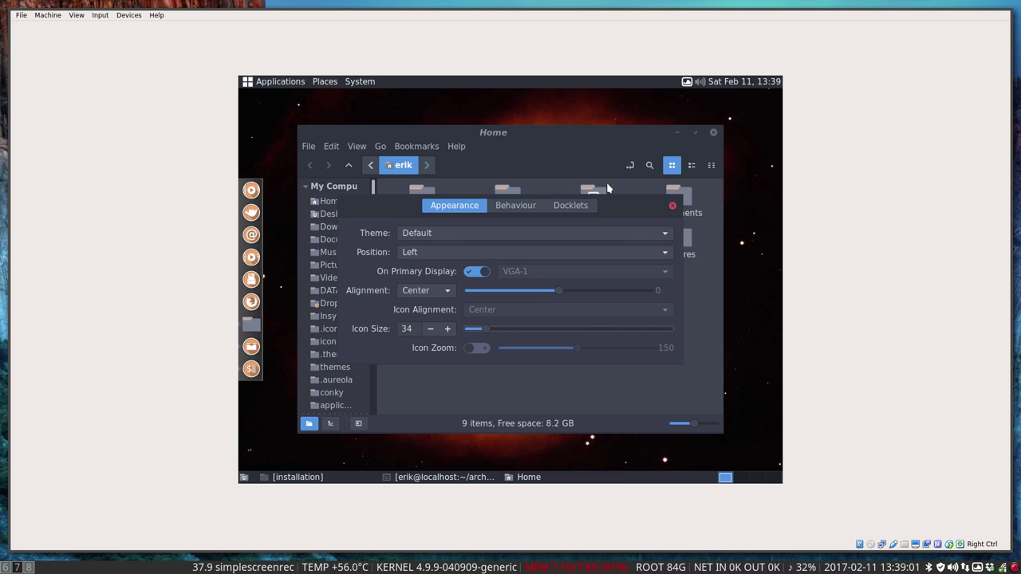
pyautogui.click(672, 207)
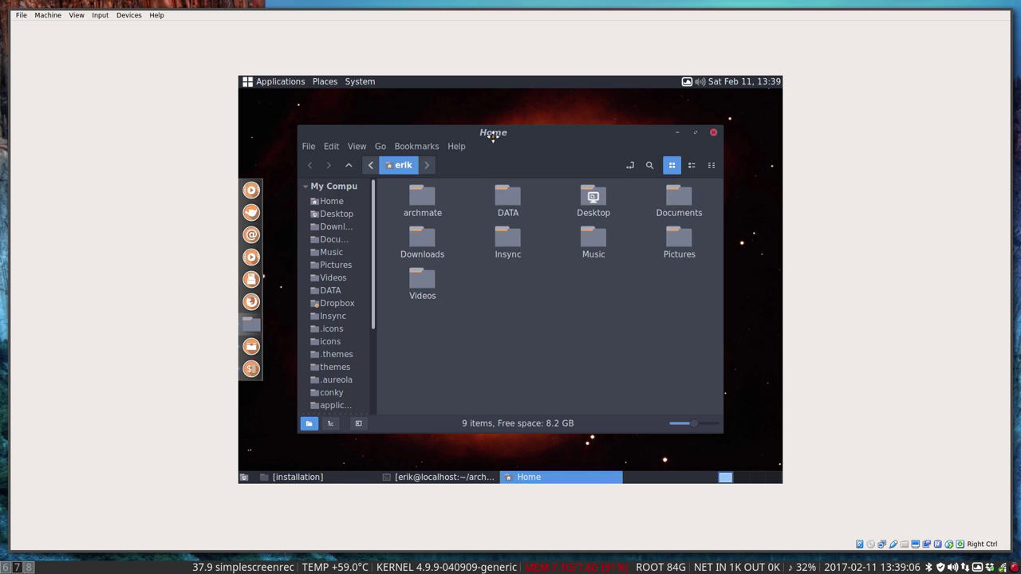
# Browse to the acros folder inside .aureola and open a terminal in it.
pyautogui.moveTo(493, 133)
pyautogui.mouseDown()
pyautogui.moveTo(583, 291)
pyautogui.moveTo(492, 160)
pyautogui.moveTo(494, 126)
pyautogui.mouseUp()
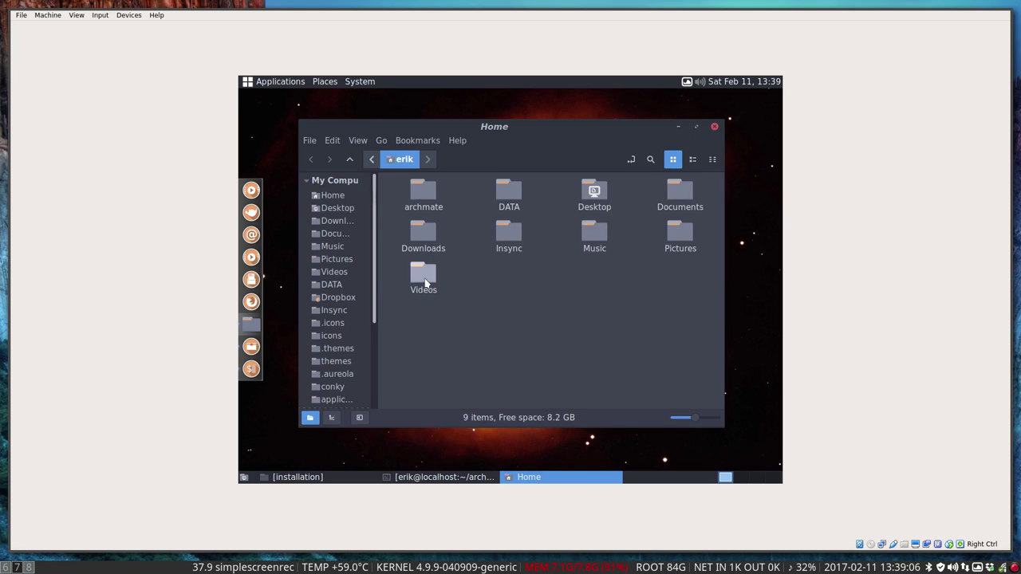
pyautogui.click(339, 374)
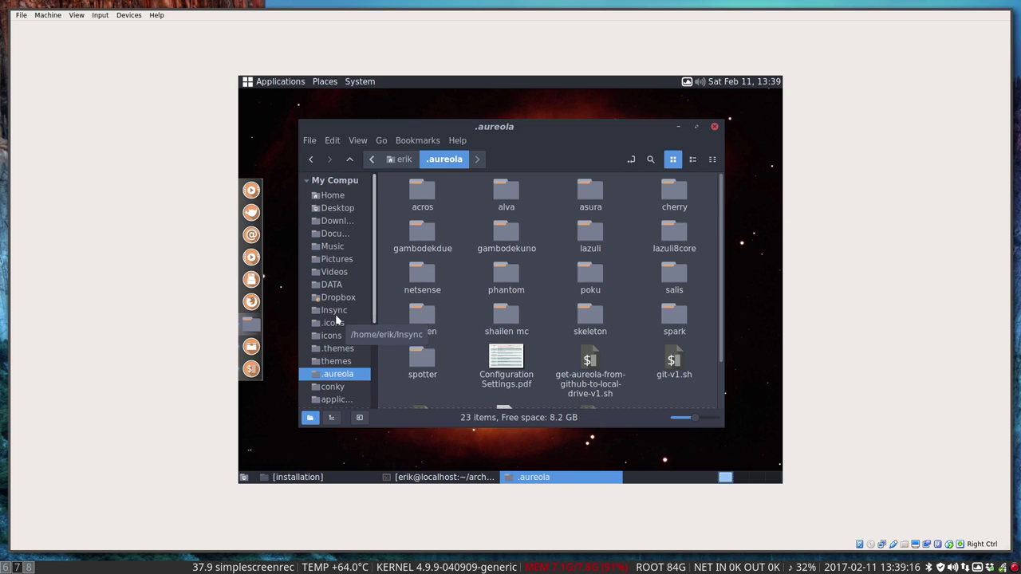
pyautogui.scroll(-2, 335, 329)
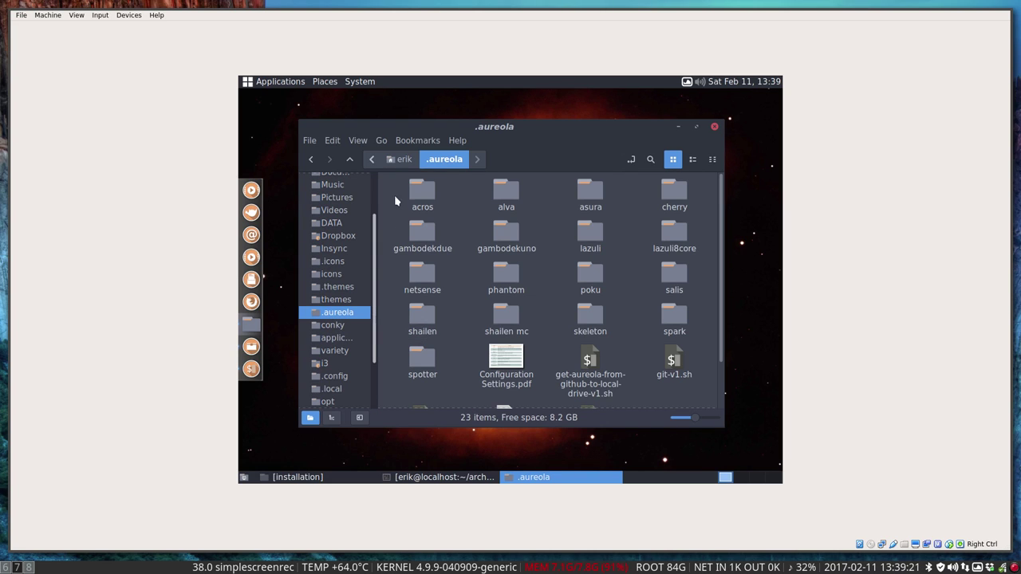
pyautogui.doubleClick(435, 193)
pyautogui.rightClick(461, 197)
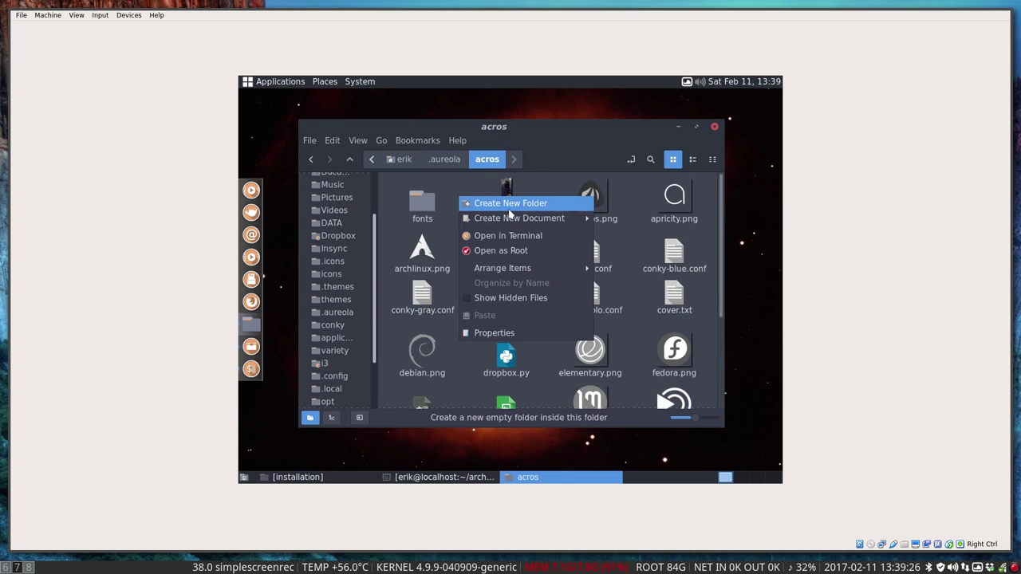
pyautogui.moveTo(517, 218)
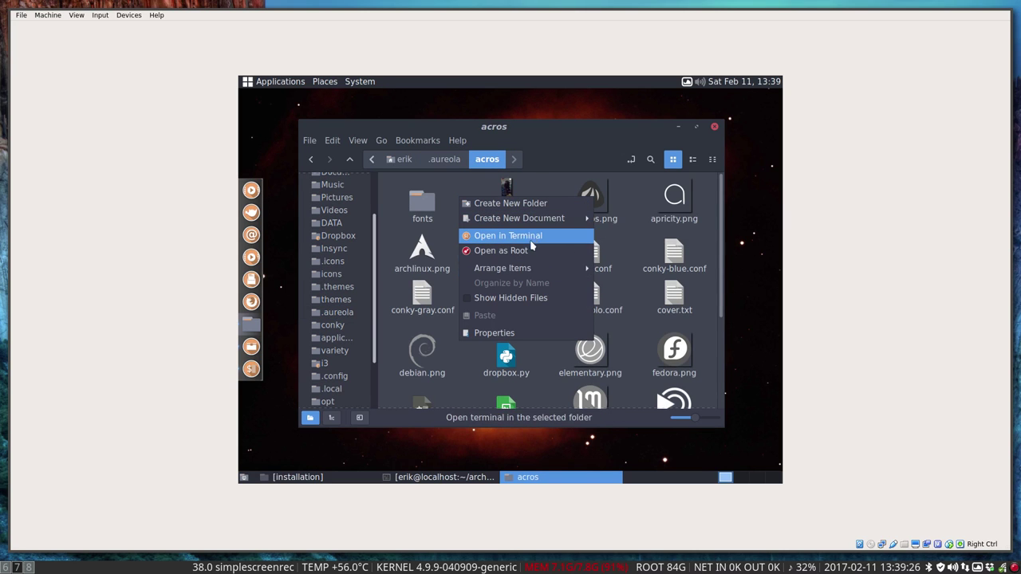
pyautogui.click(535, 241)
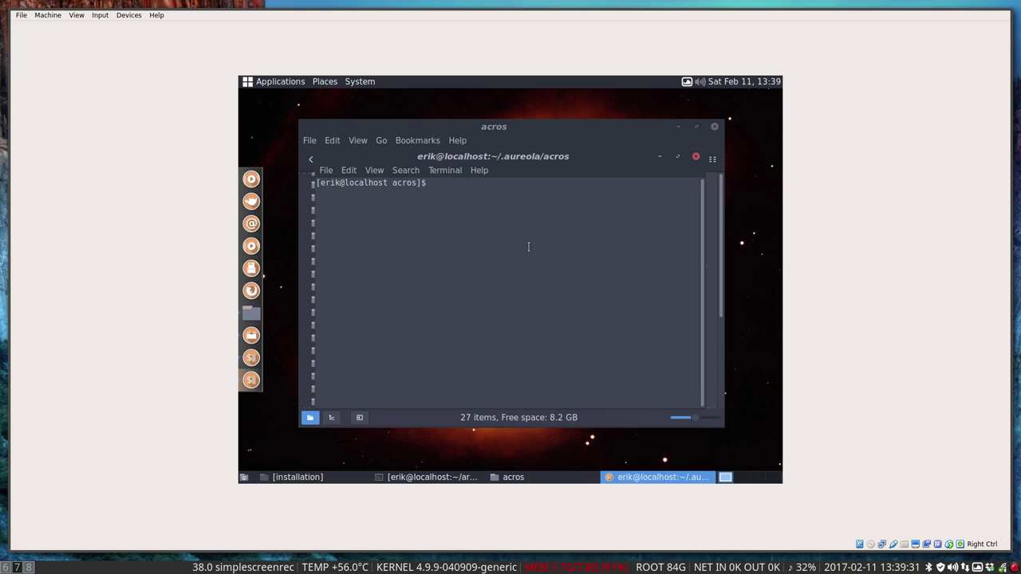
# Run ./install-conky.sh, agree to install the font, enter the sudo password, and close the terminal and file manager.
pyautogui.write('./ins')
pyautogui.press('Tab')
pyautogui.press('Return')
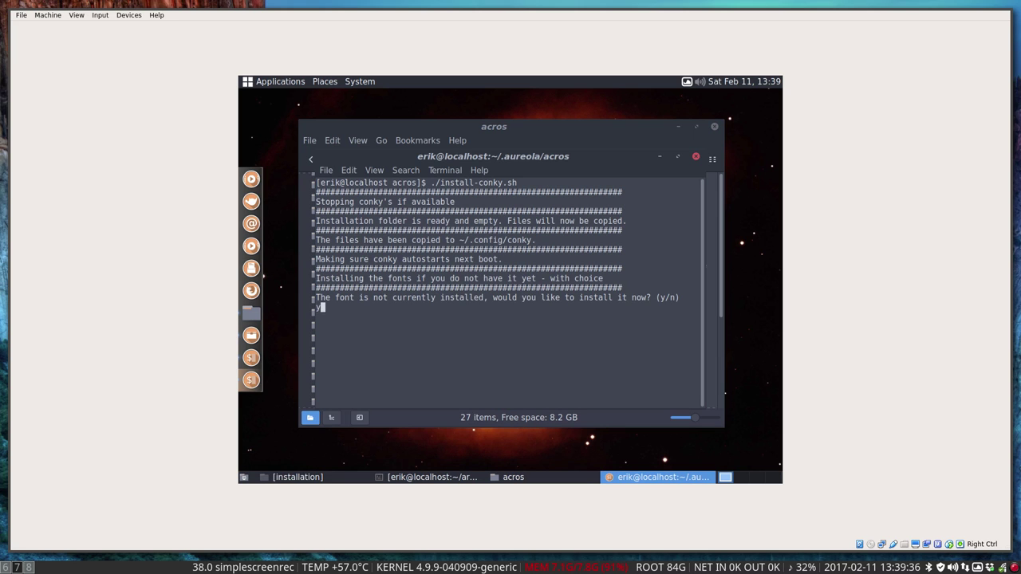
pyautogui.write('y')
pyautogui.press('Return')
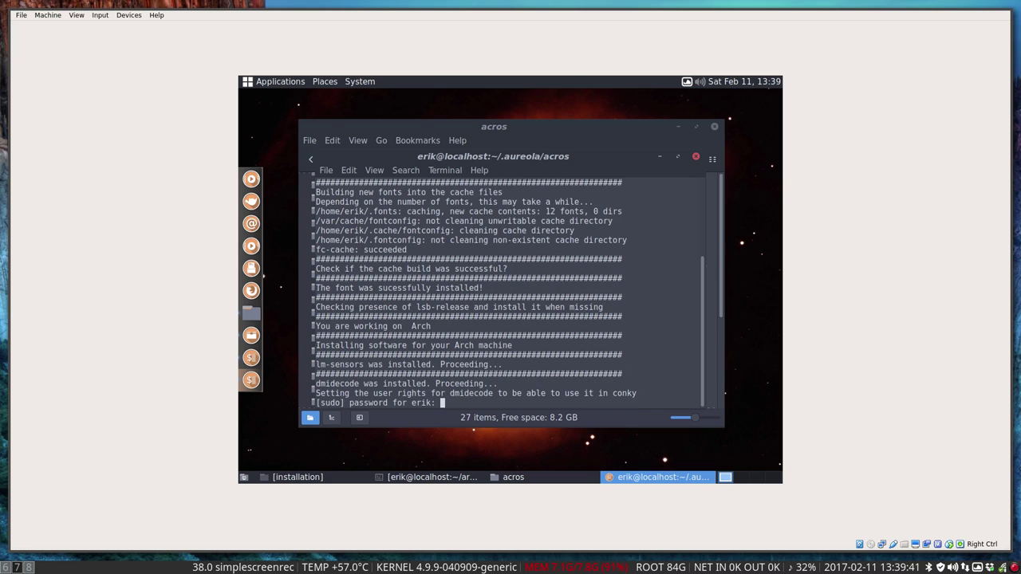
pyautogui.press('Return')
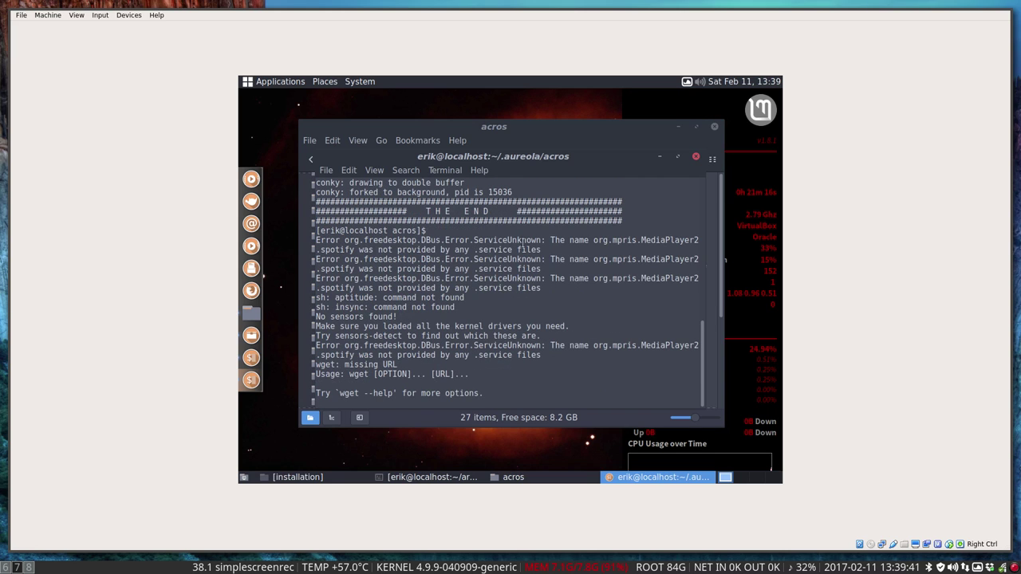
pyautogui.click(696, 158)
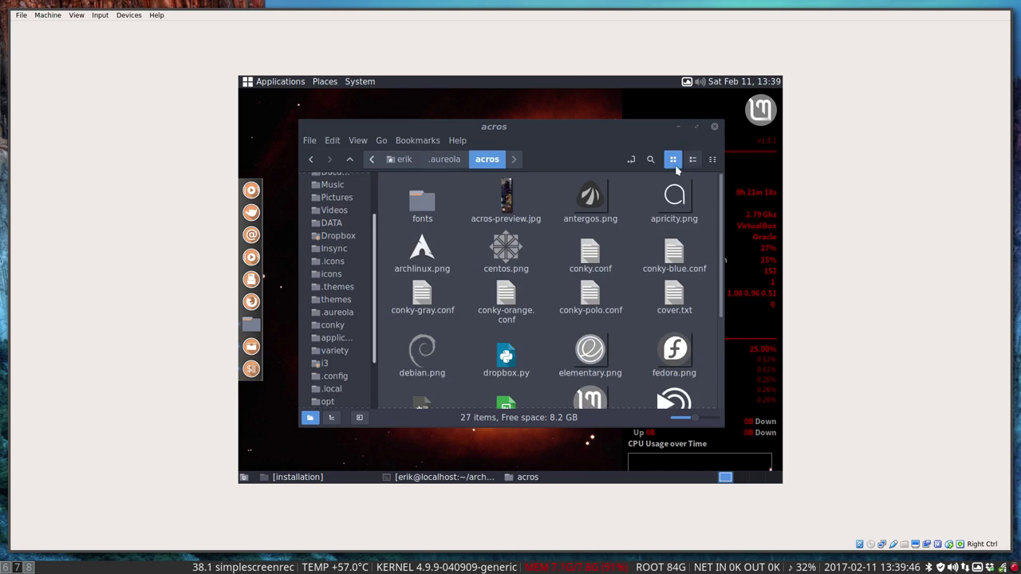
pyautogui.click(715, 130)
# Open a terminal on the desktop and check its list of profiles.
pyautogui.rightClick(352, 221)
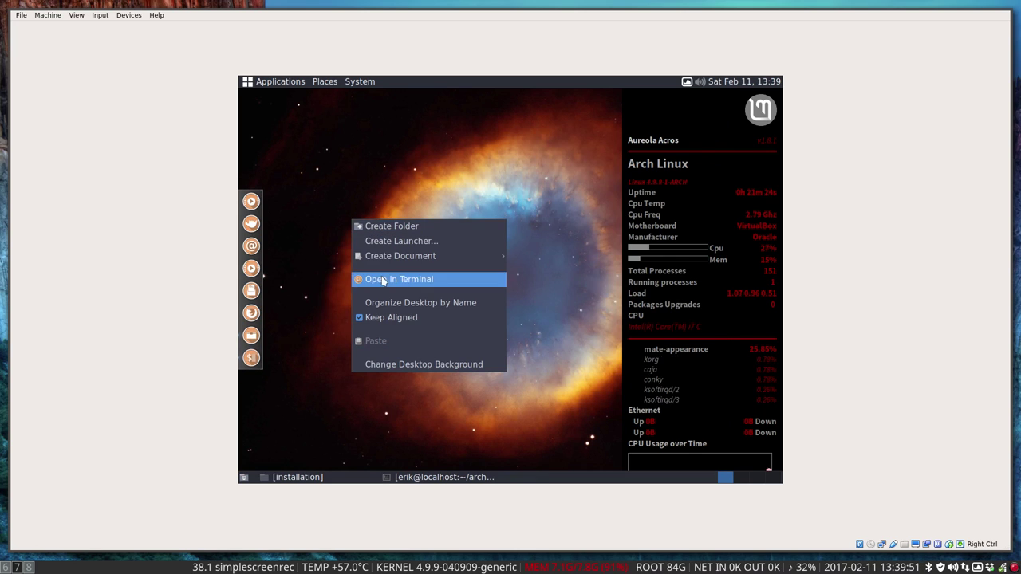
pyautogui.click(384, 279)
pyautogui.click(372, 190)
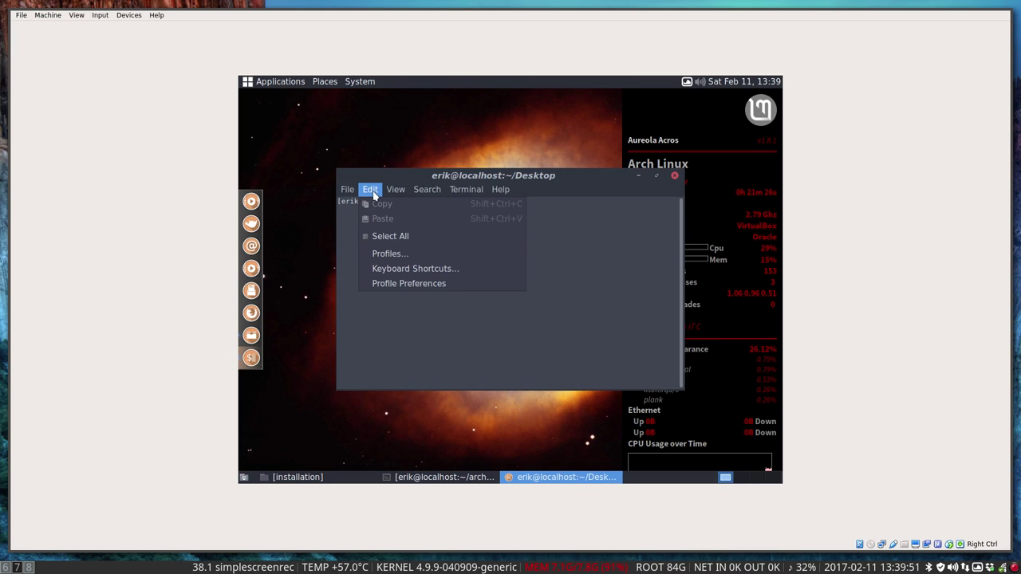
pyautogui.click(384, 253)
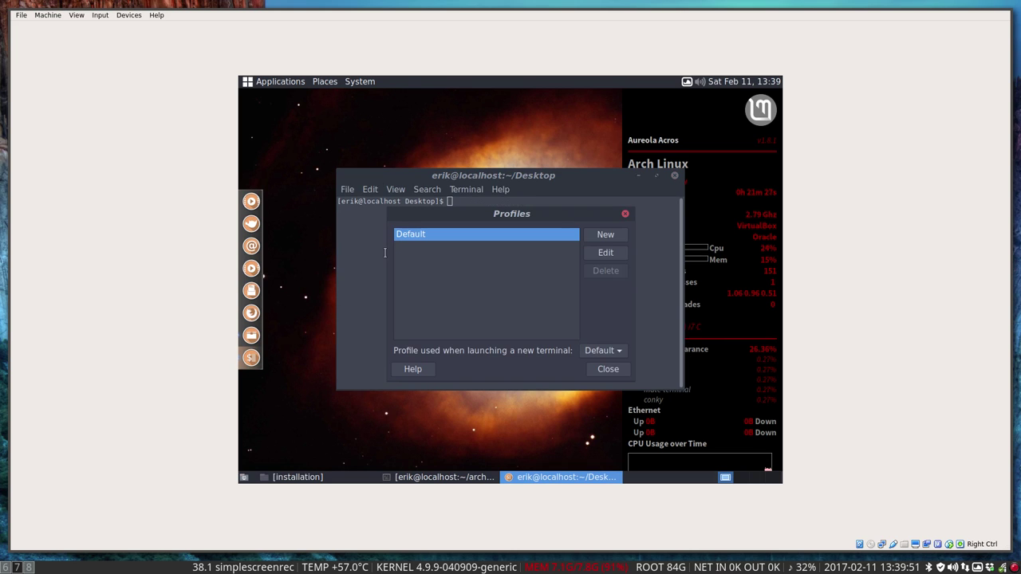
pyautogui.click(608, 369)
# In the Default terminal profile, turn off the default menubar and the system fixed width font, and set the font size to 15.
pyautogui.click(372, 192)
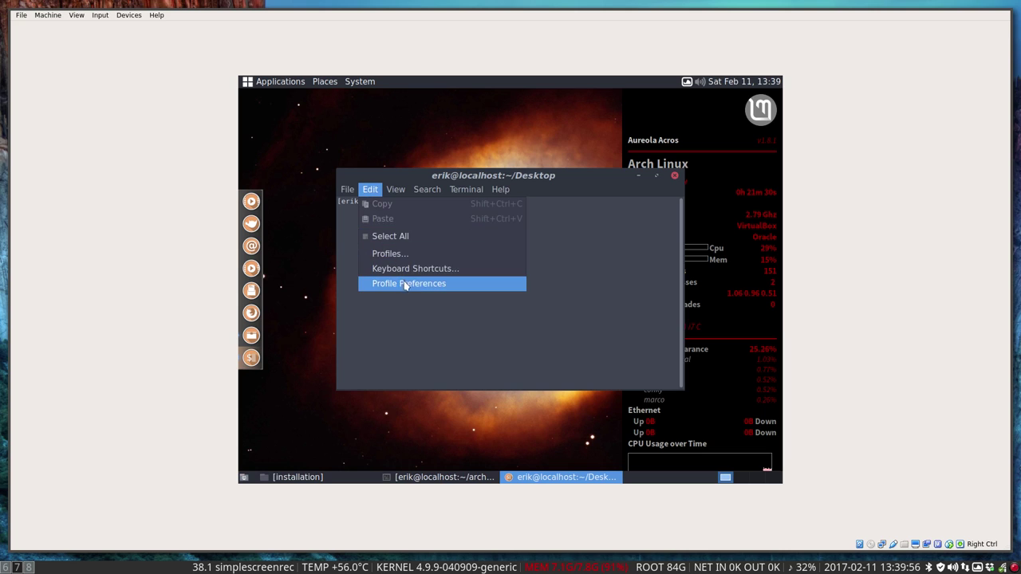
pyautogui.click(407, 284)
pyautogui.click(374, 276)
pyautogui.click(394, 229)
pyautogui.click(446, 242)
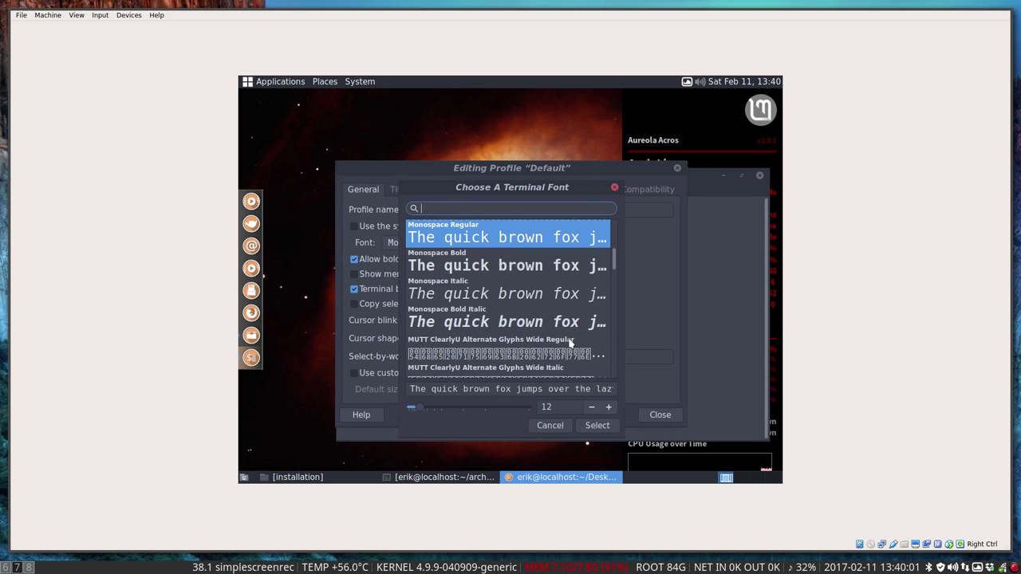
pyautogui.click(609, 408)
pyautogui.click(609, 409)
pyautogui.click(609, 408)
pyautogui.click(597, 425)
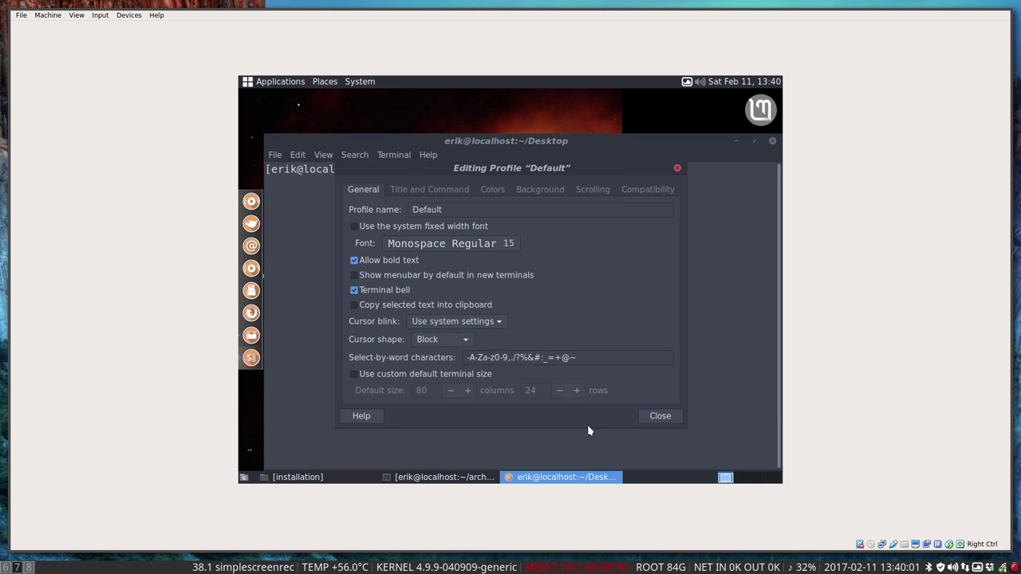
# Check the profile's title and colour settings, and choose a transparent background with shading at about 60 percent.
pyautogui.click(419, 192)
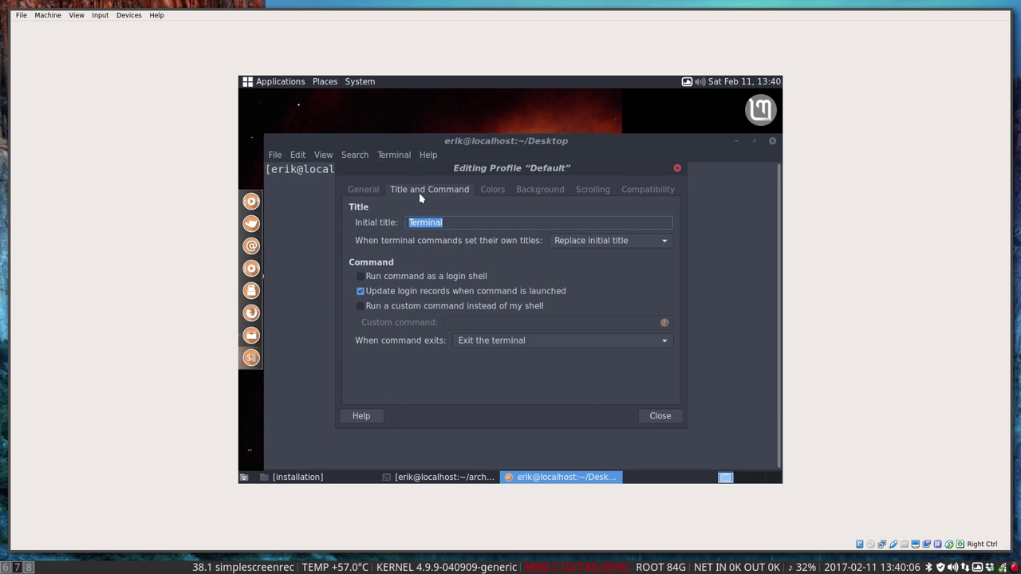
pyautogui.click(509, 189)
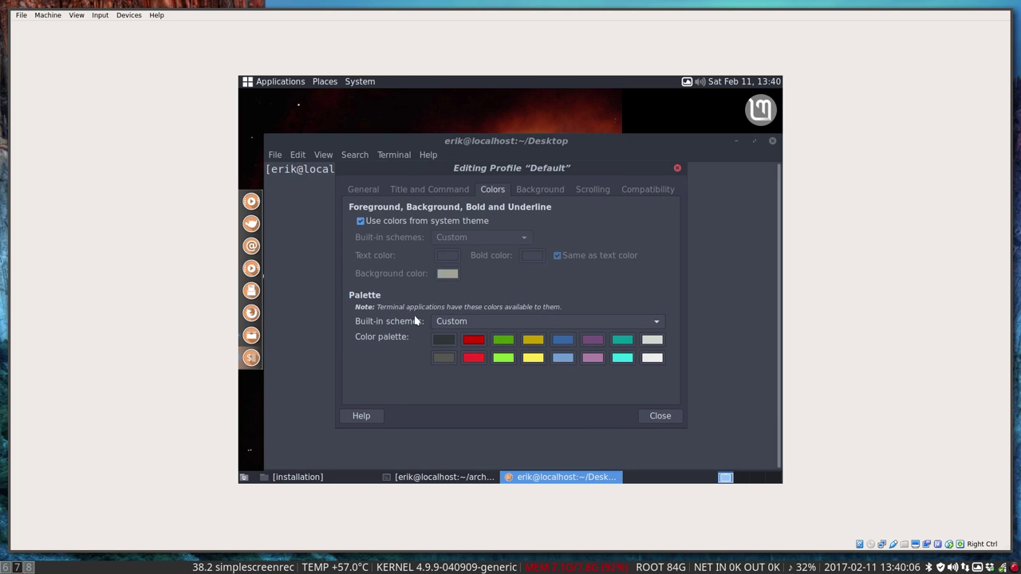
pyautogui.click(540, 189)
pyautogui.click(364, 224)
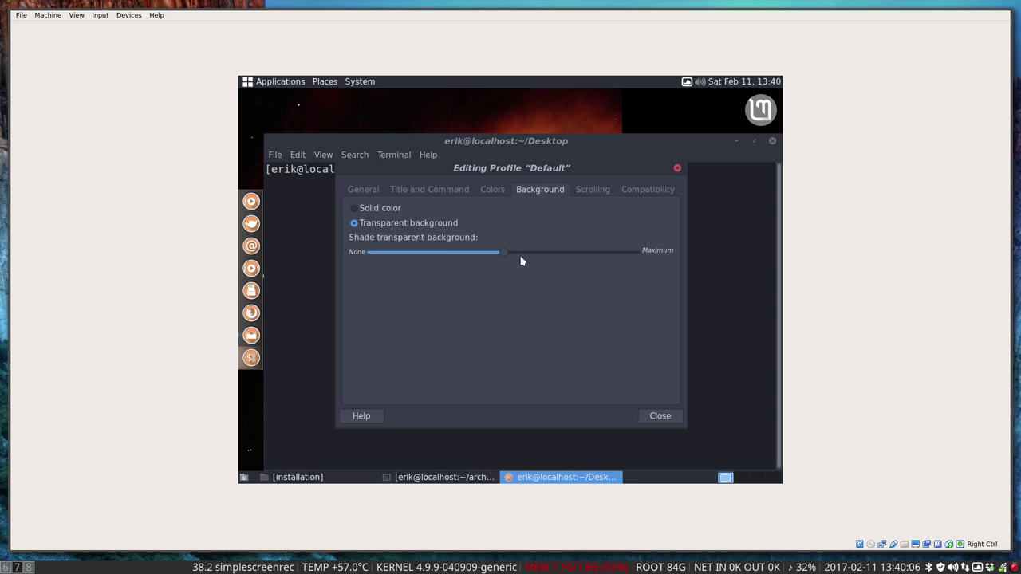
pyautogui.moveTo(471, 257); pyautogui.dragTo(538, 263)
pyautogui.moveTo(568, 173); pyautogui.dragTo(542, 199)
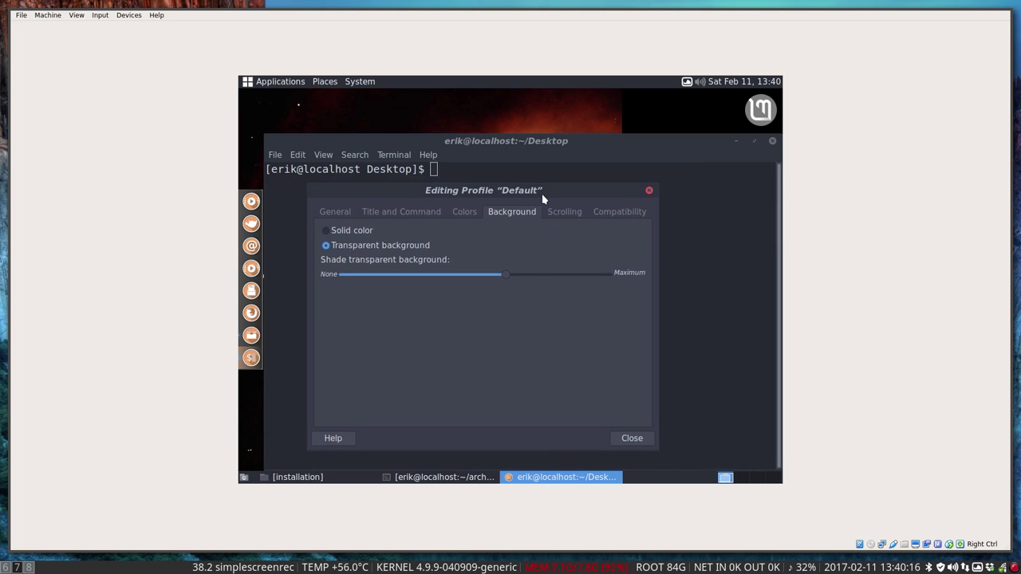
# Set the profile's scrollbar to Disabled and its scrollback to Unlimited, and close the profile editor and the terminal.
pyautogui.click(567, 212)
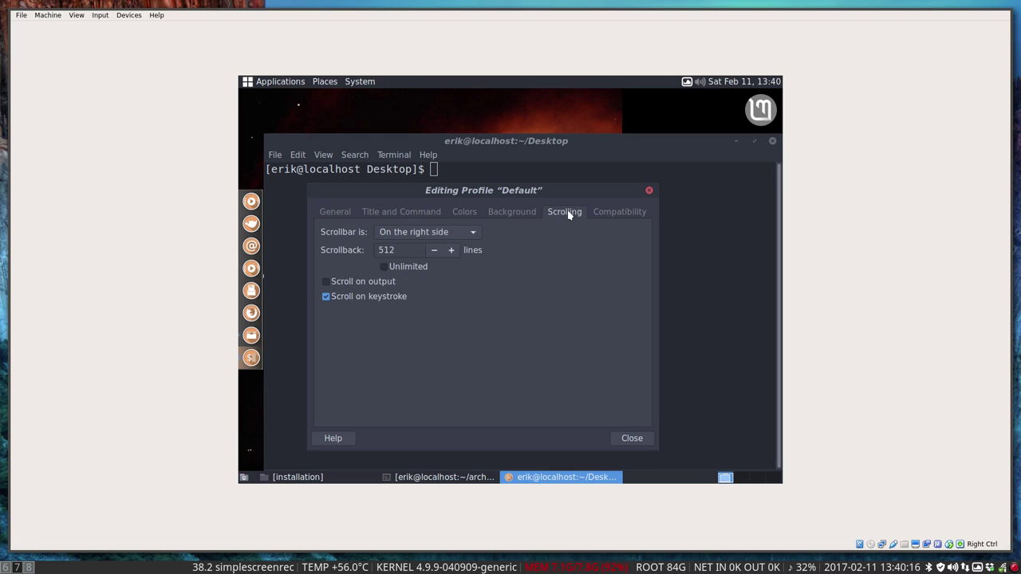
pyautogui.click(417, 233)
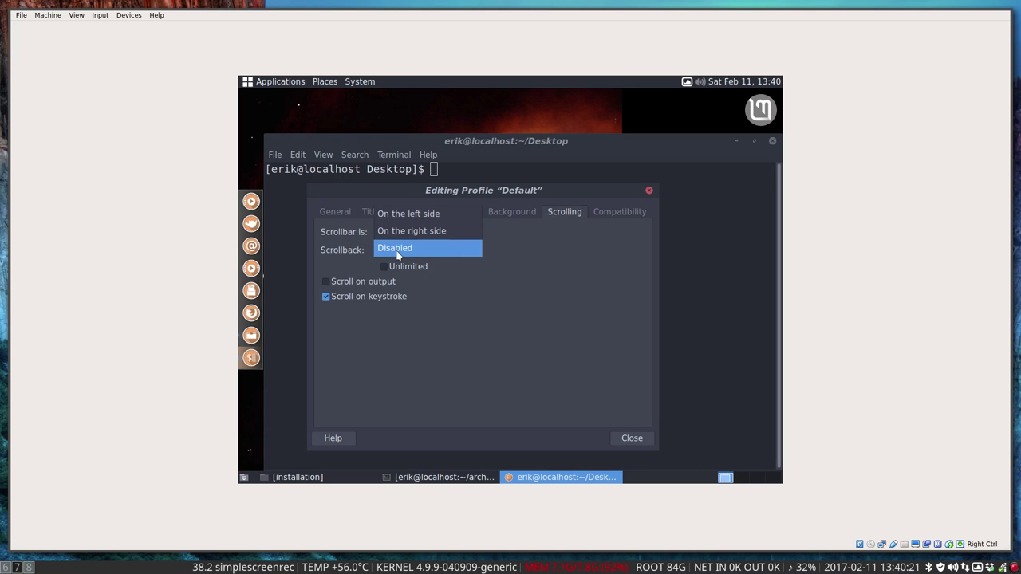
pyautogui.click(398, 252)
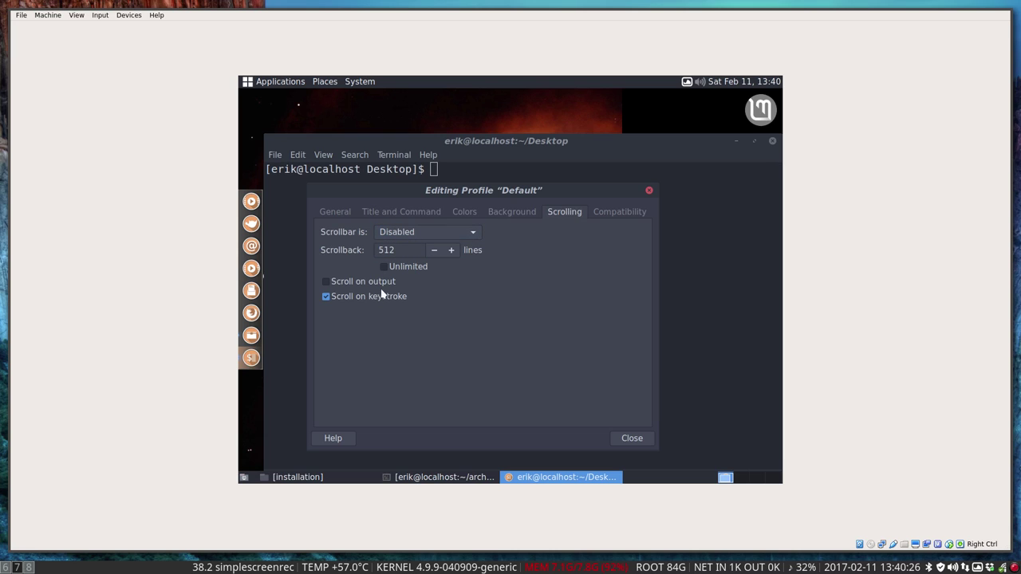
pyautogui.click(384, 267)
pyautogui.click(637, 213)
pyautogui.click(649, 193)
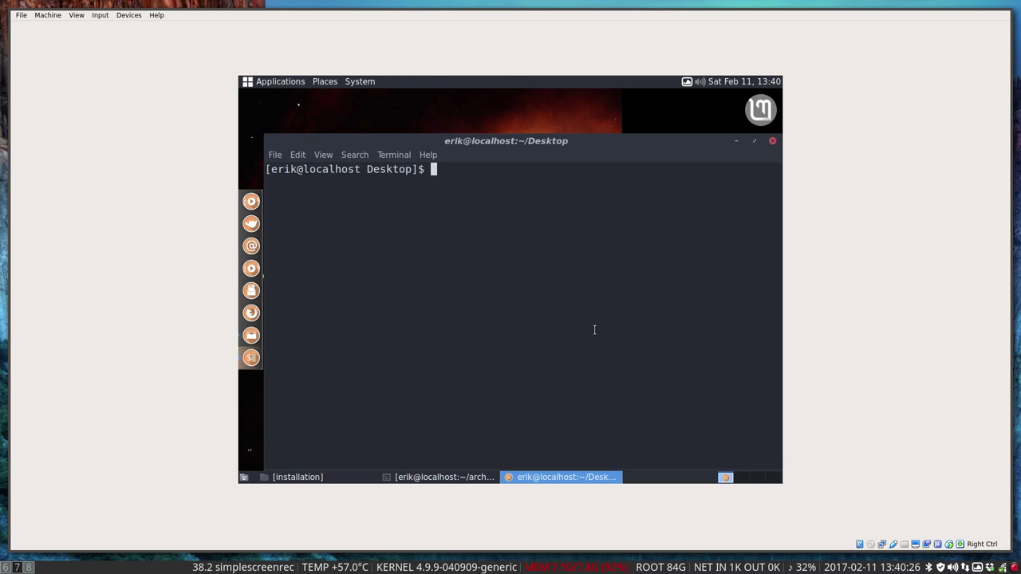
pyautogui.click(772, 141)
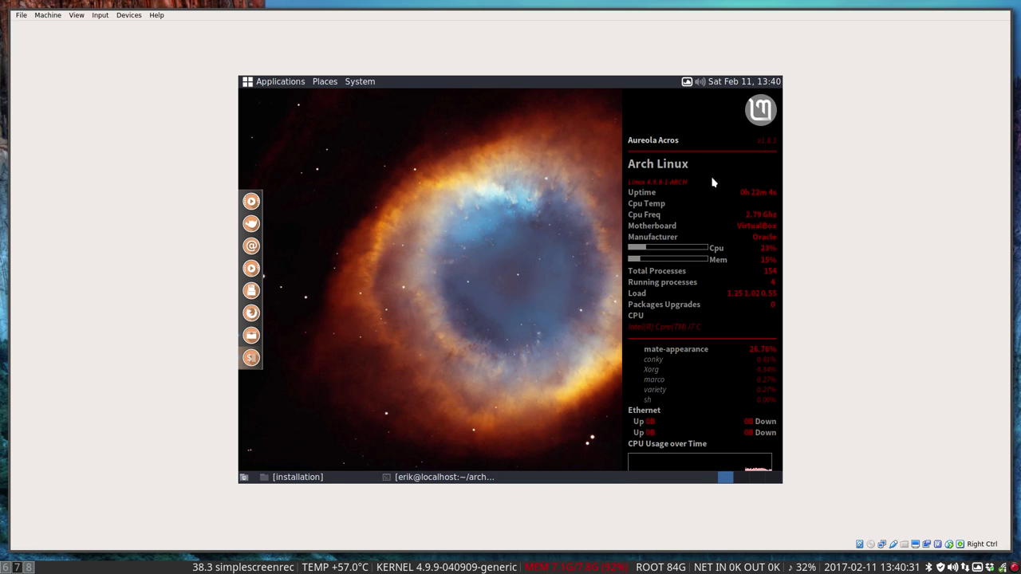
# Open a new terminal on the desktop and run screenfetch to display the system information.
pyautogui.rightClick(360, 207)
pyautogui.click(408, 263)
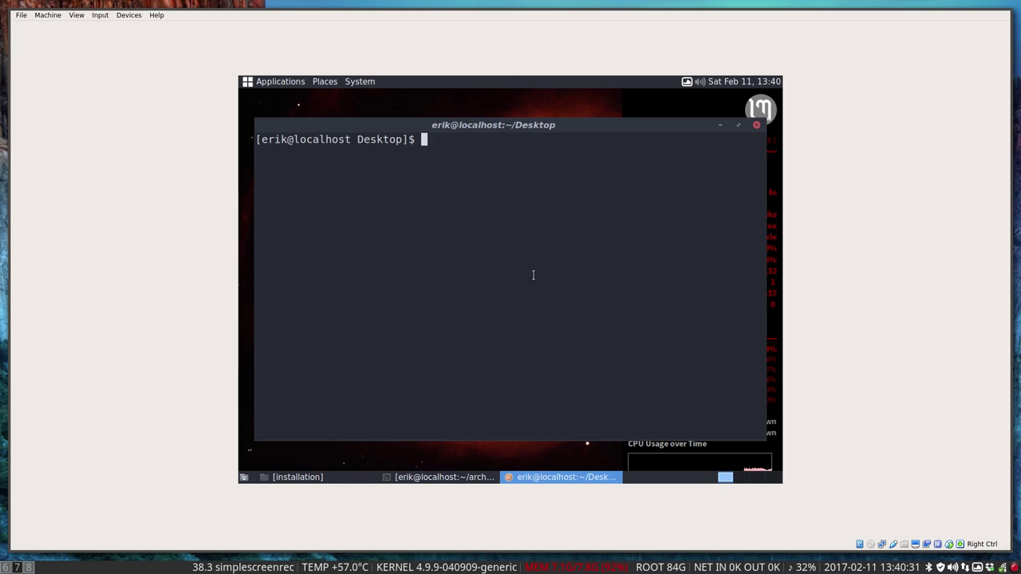
pyautogui.write('d')
pyautogui.write('screenfet')
pyautogui.write('ch')
pyautogui.press('Return')
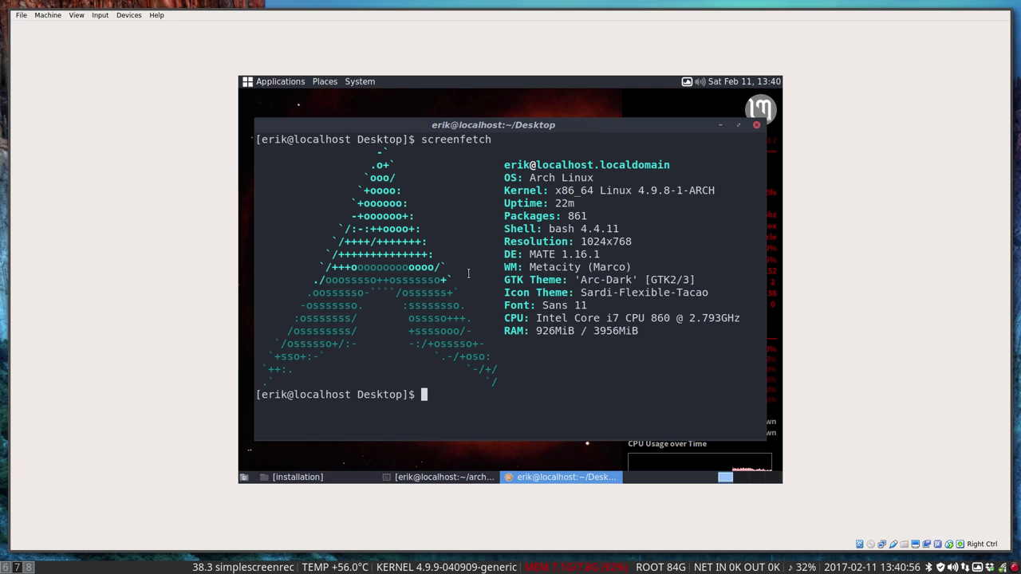
# Close the terminal window showing the screenfetch output.
pyautogui.click(757, 126)
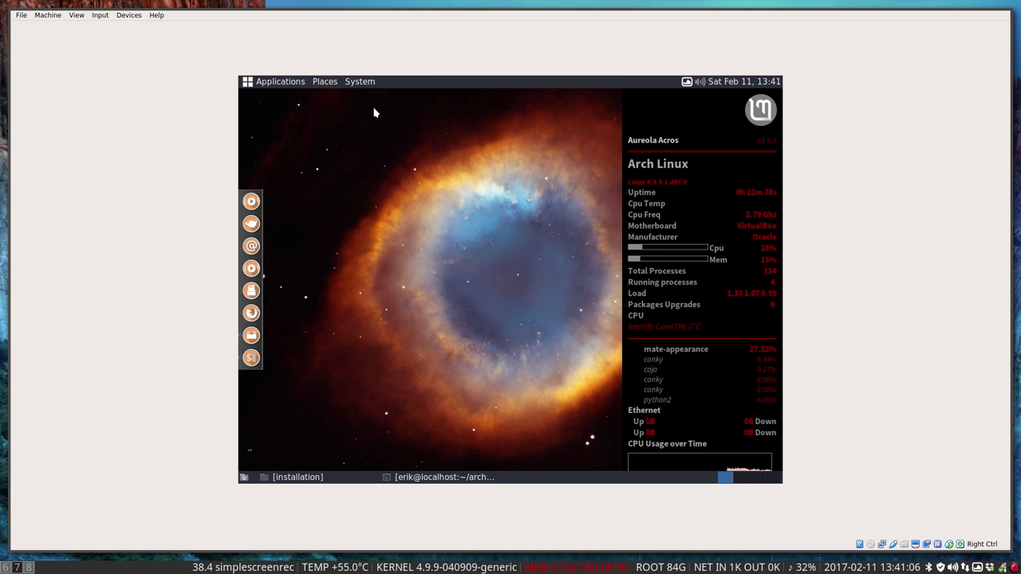
pyautogui.click(80, 18)
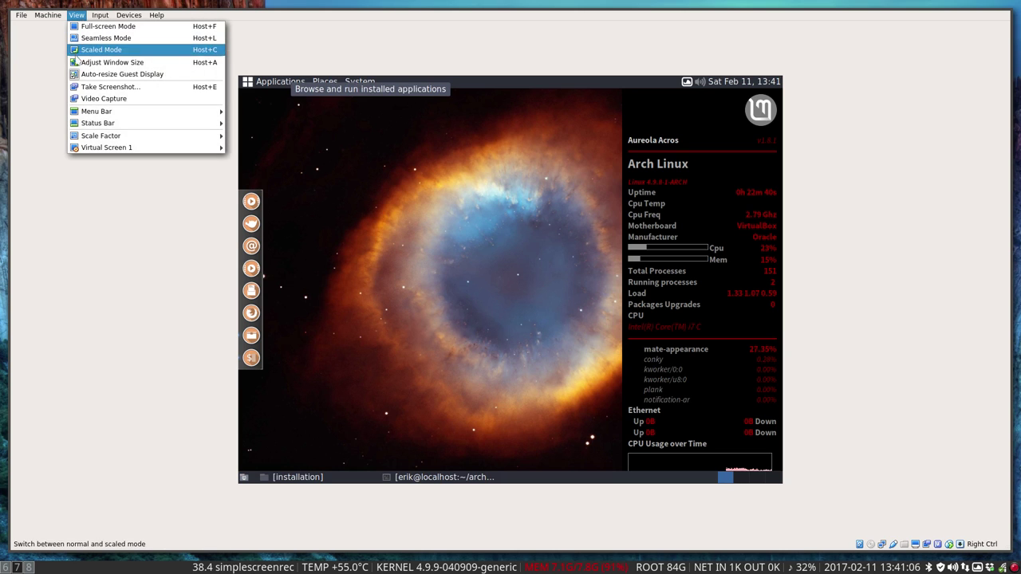
pyautogui.moveTo(125, 149)
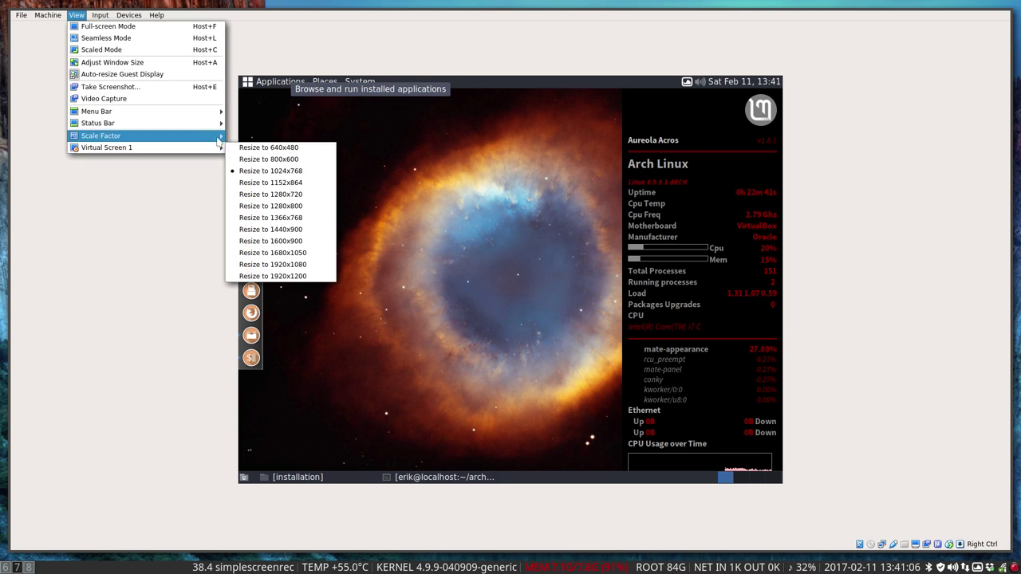
pyautogui.click(423, 211)
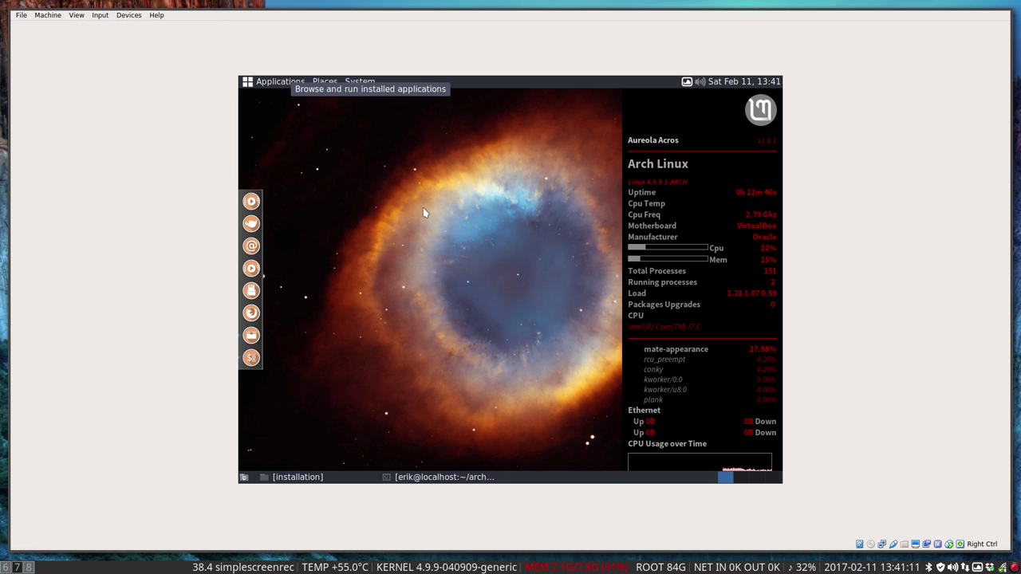
pyautogui.click(289, 84)
pyautogui.moveTo(289, 98)
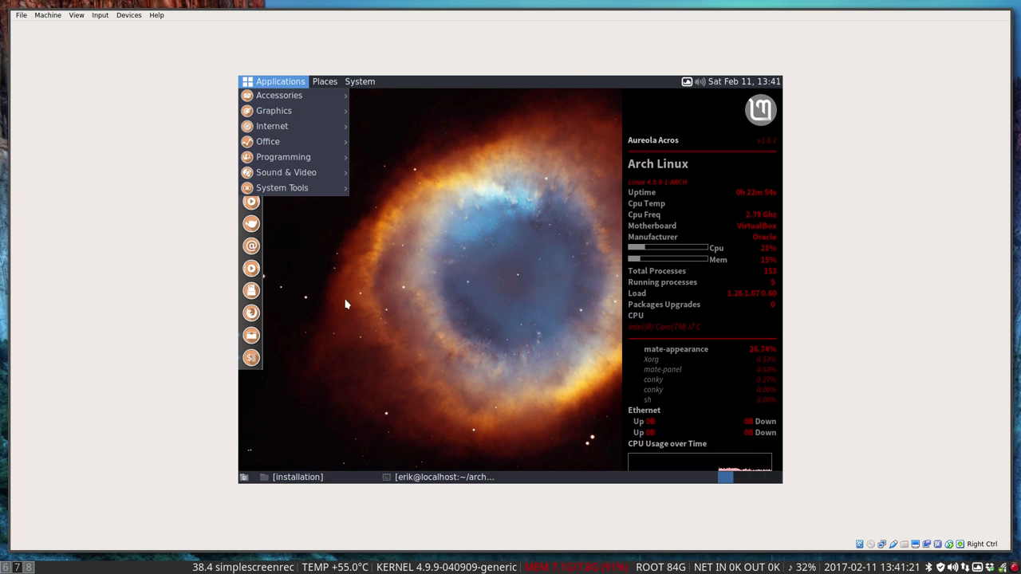
pyautogui.click(449, 281)
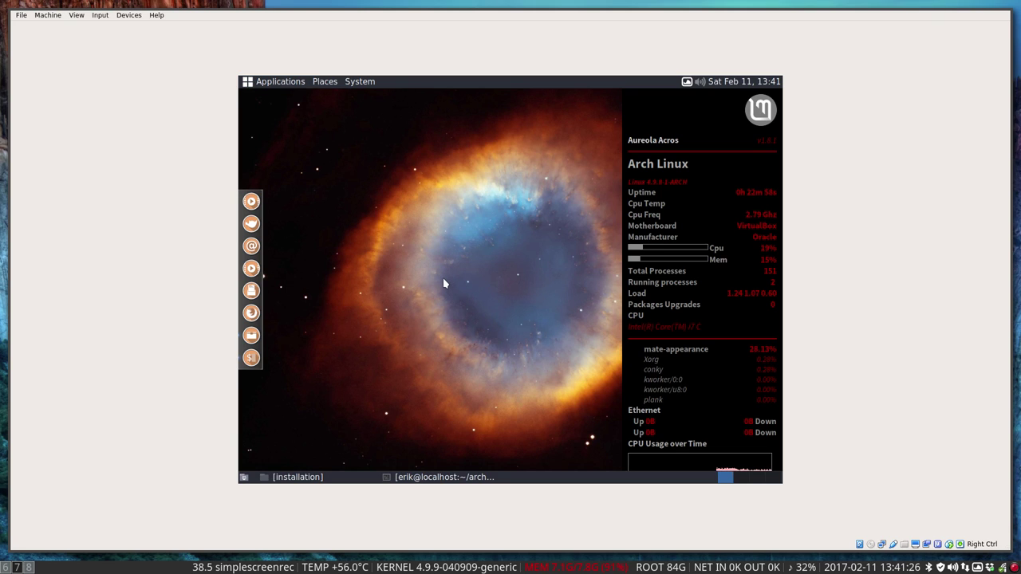
pyautogui.click(368, 82)
pyautogui.moveTo(421, 98)
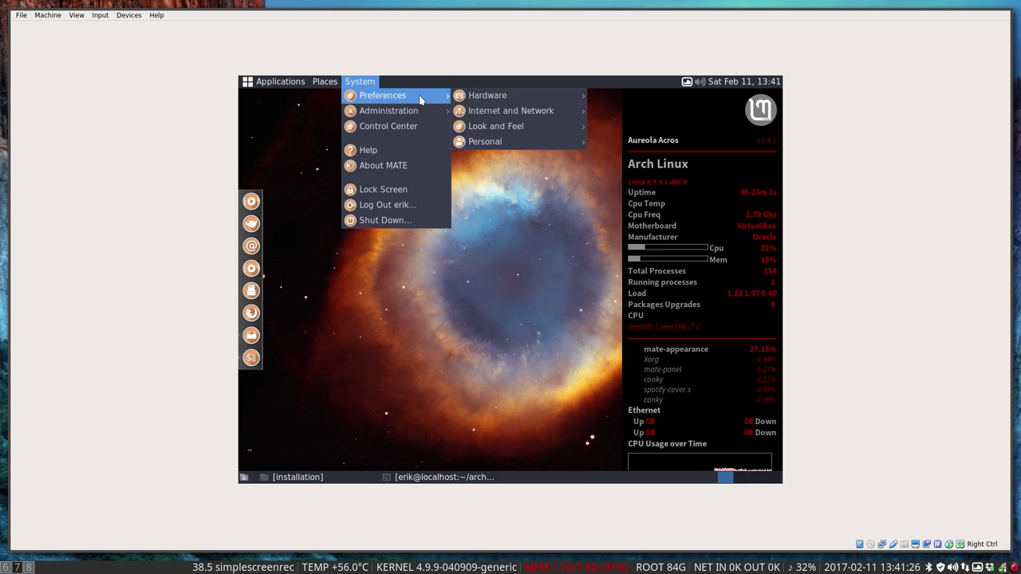
pyautogui.moveTo(519, 126)
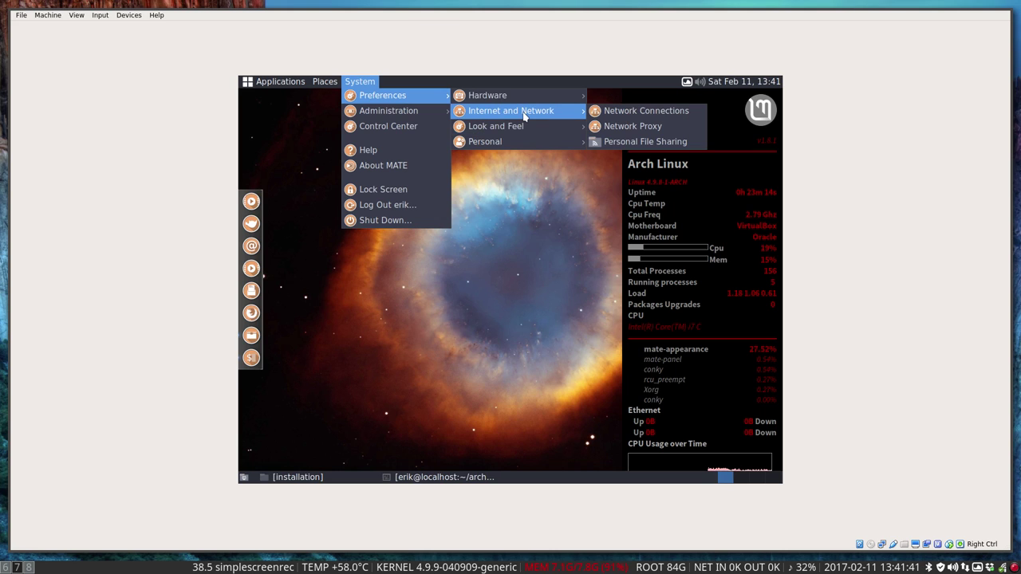
pyautogui.moveTo(517, 99)
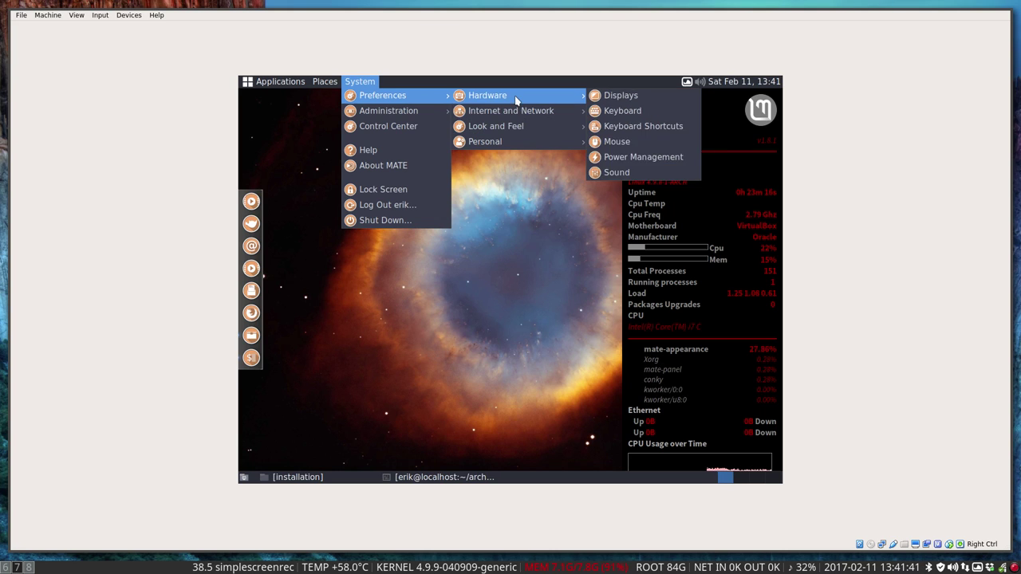
pyautogui.click(319, 101)
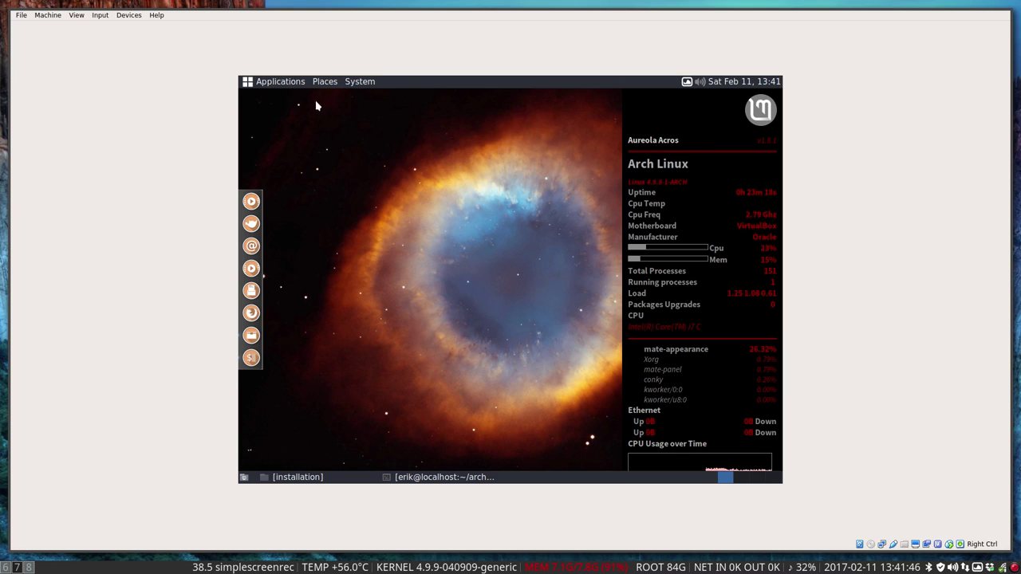
# Open the installation folder inside the archmate folder of the home directory.
pyautogui.click(324, 83)
pyautogui.click(331, 95)
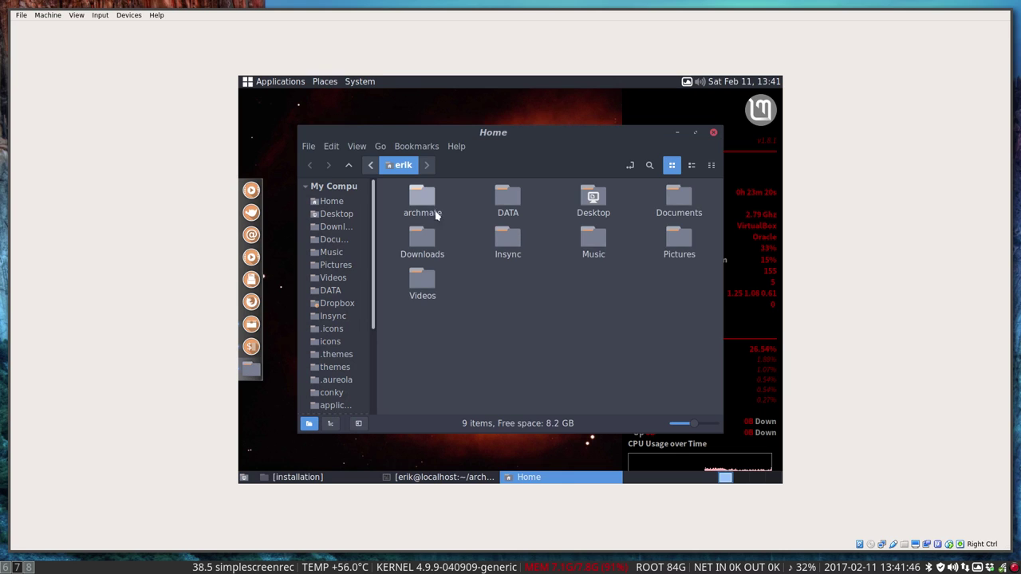
pyautogui.doubleClick(424, 200)
pyautogui.doubleClick(420, 198)
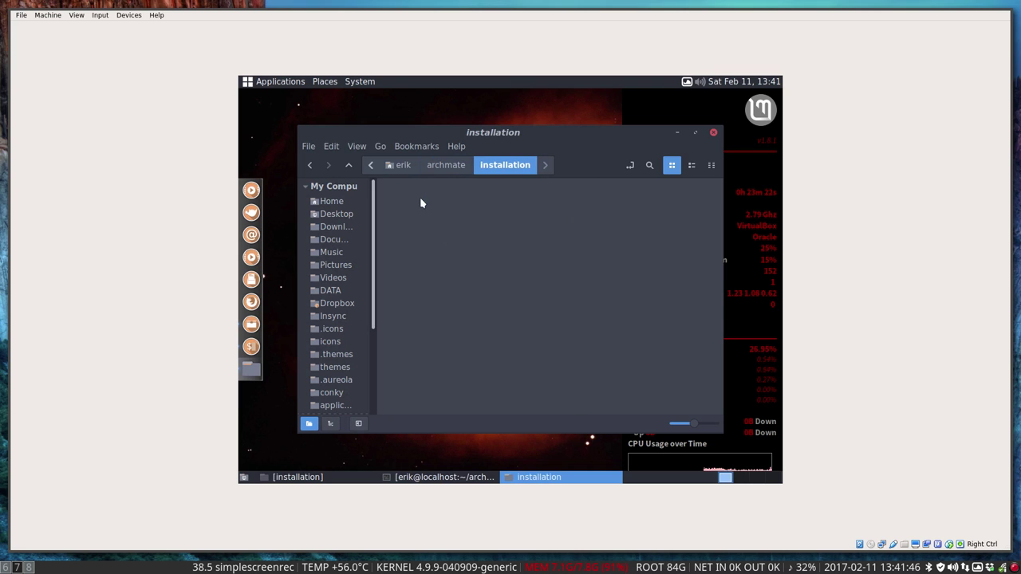
# Look through the optional install scripts to the end of the folder, picking out install-dropbox-v1.sh, install-gradio-v1.sh and install-mintstick-git-v1.sh.
pyautogui.scroll(-15, 438, 279)
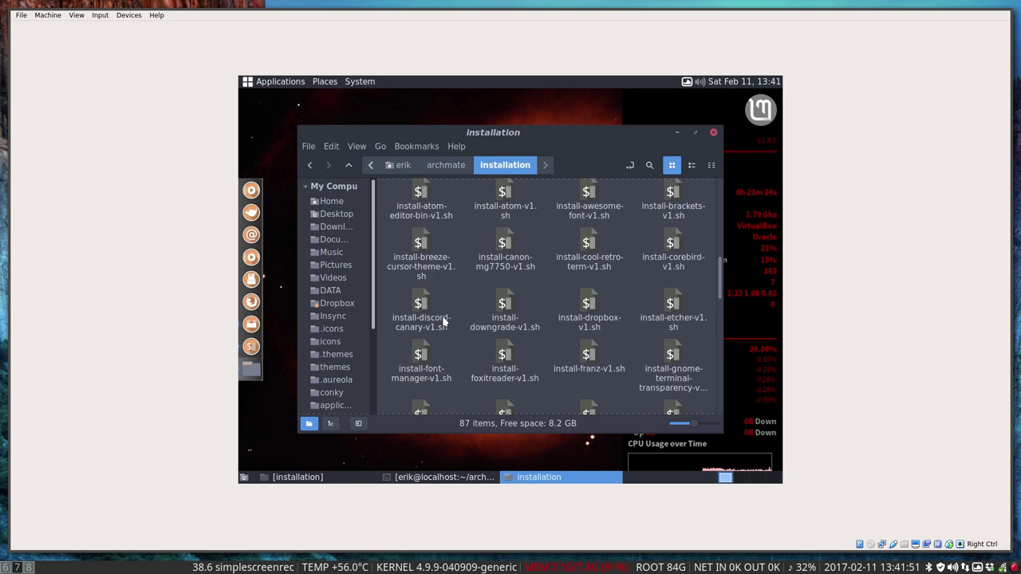
pyautogui.click(588, 247)
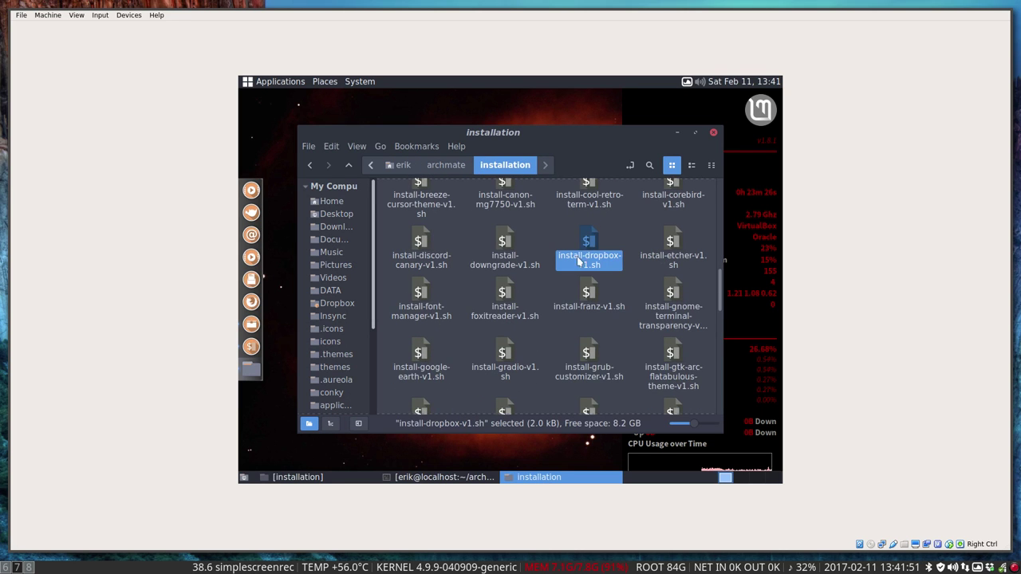
pyautogui.scroll(-1, 469, 338)
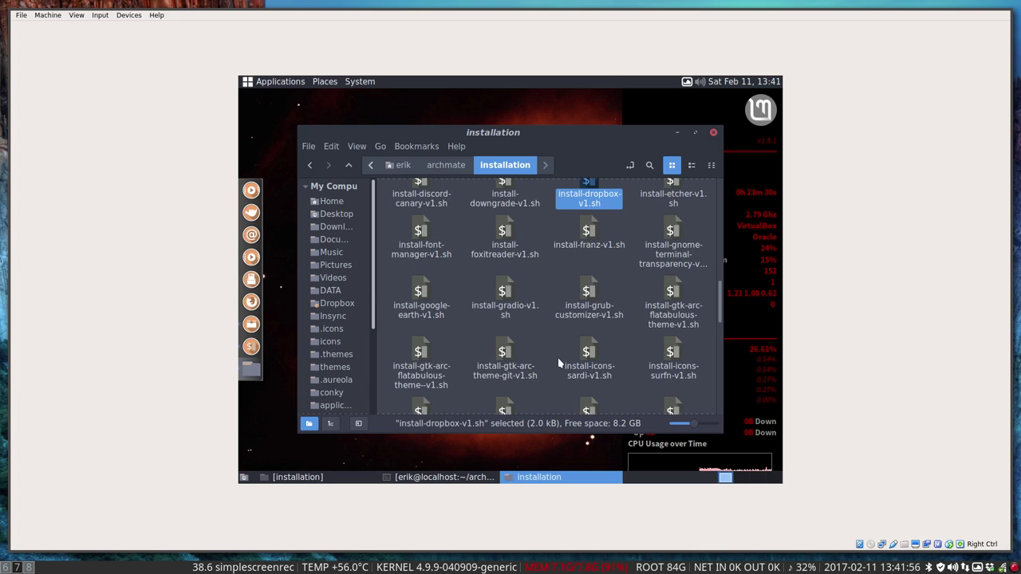
pyautogui.scroll(-1, 556, 357)
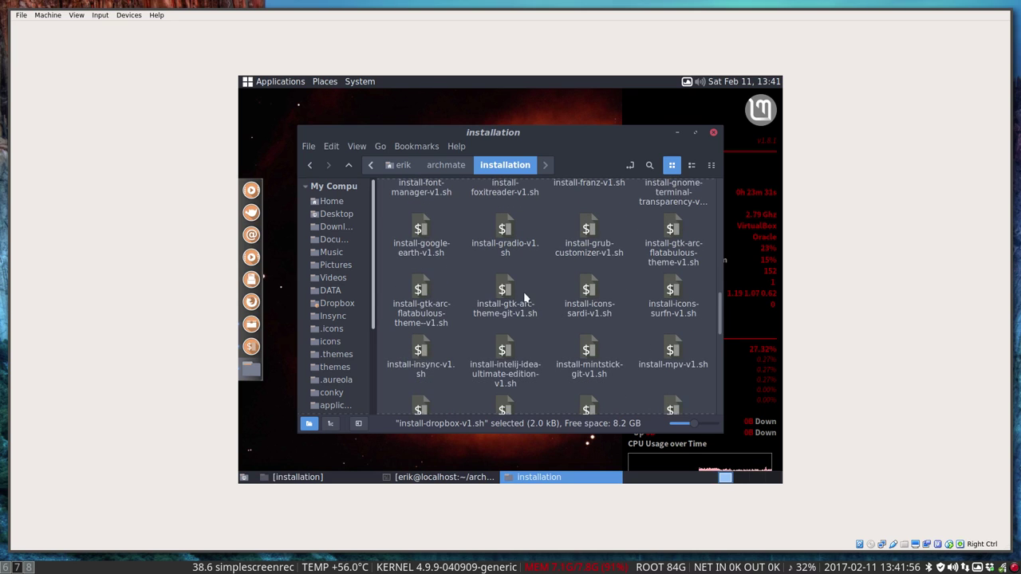
pyautogui.click(505, 243)
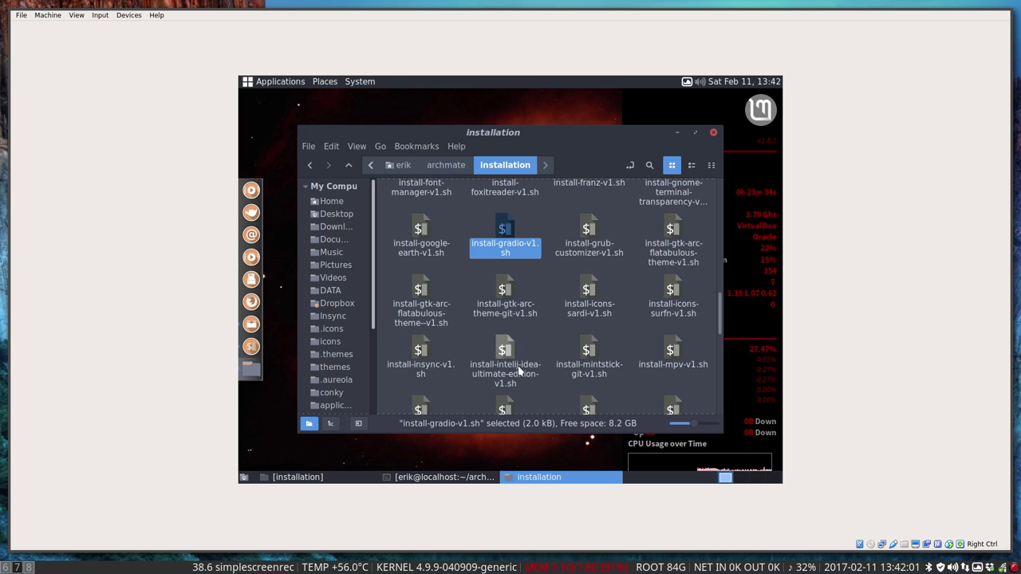
pyautogui.scroll(-1, 518, 366)
pyautogui.click(589, 321)
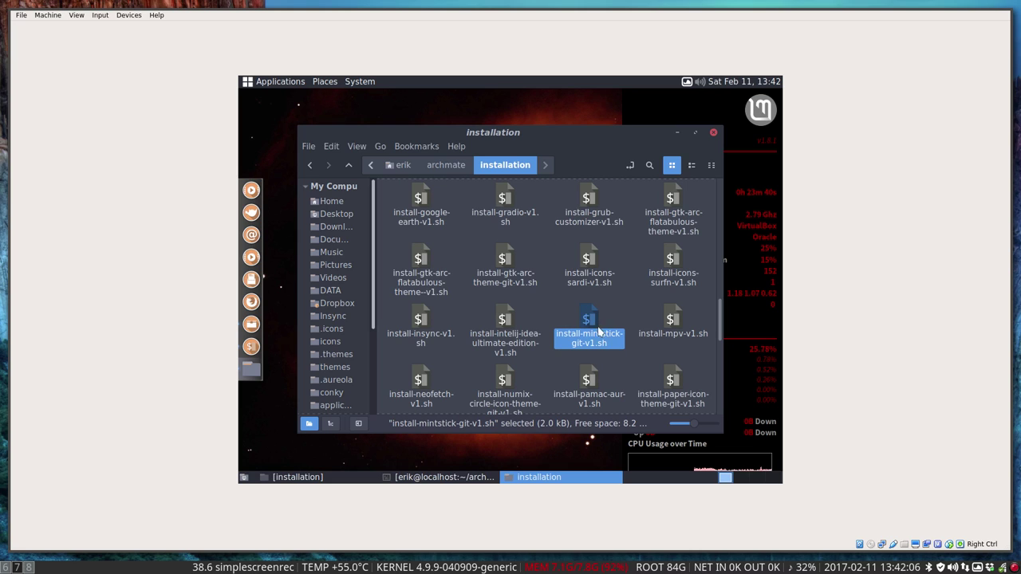
pyautogui.scroll(-3, 586, 326)
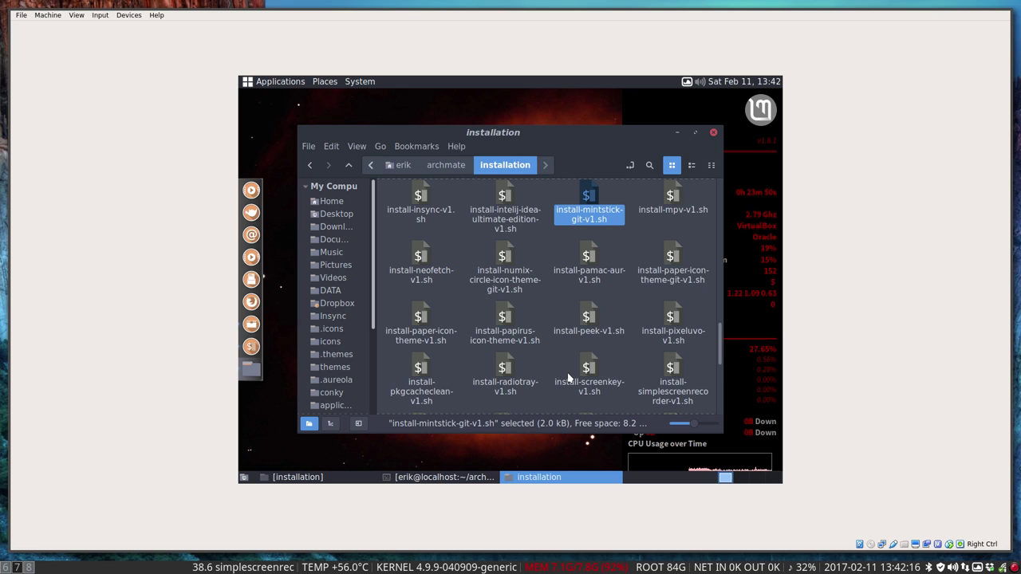
pyautogui.scroll(-1, 568, 377)
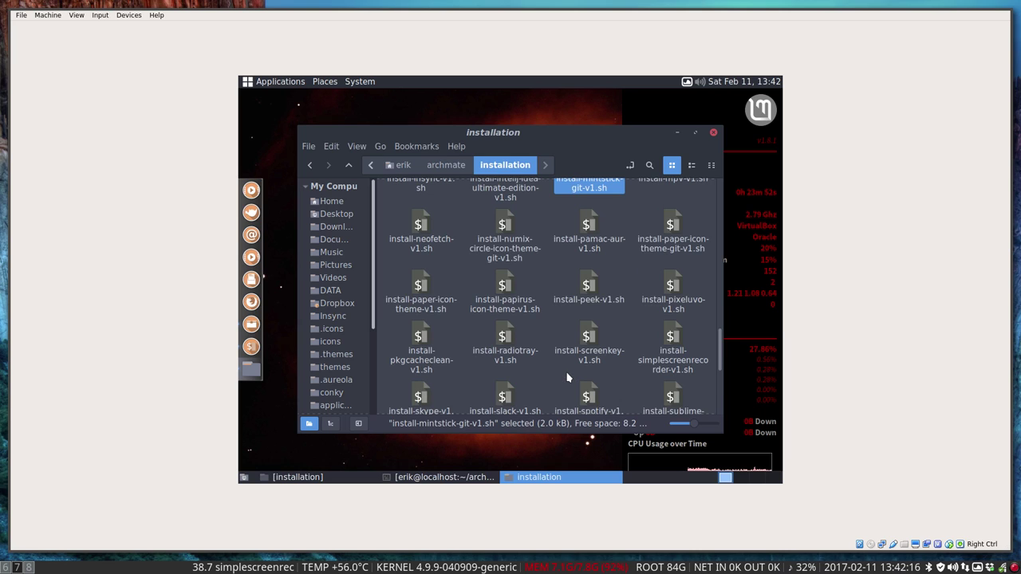
pyautogui.scroll(-2, 567, 377)
pyautogui.scroll(-3, 568, 377)
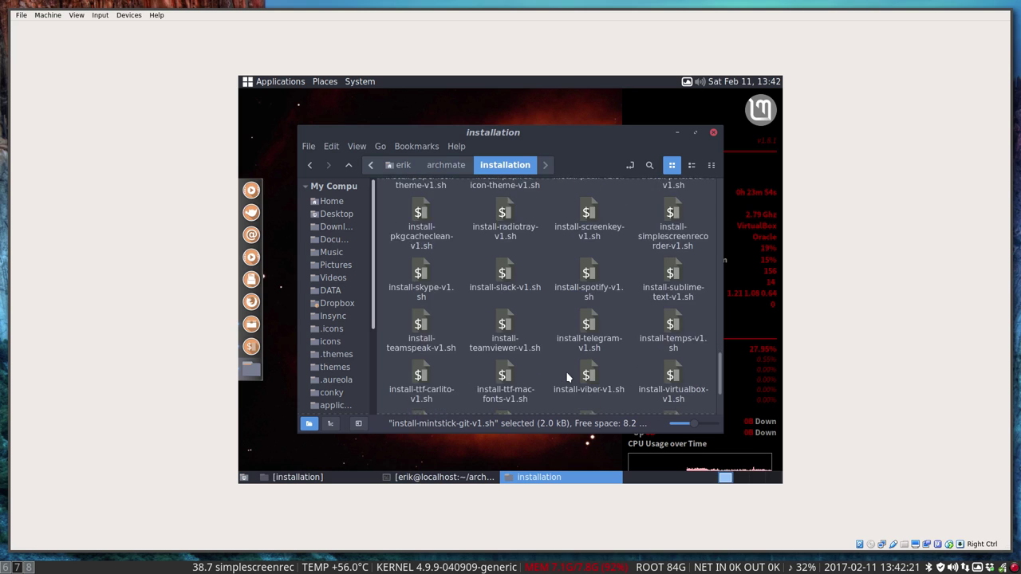
pyautogui.scroll(-2, 568, 377)
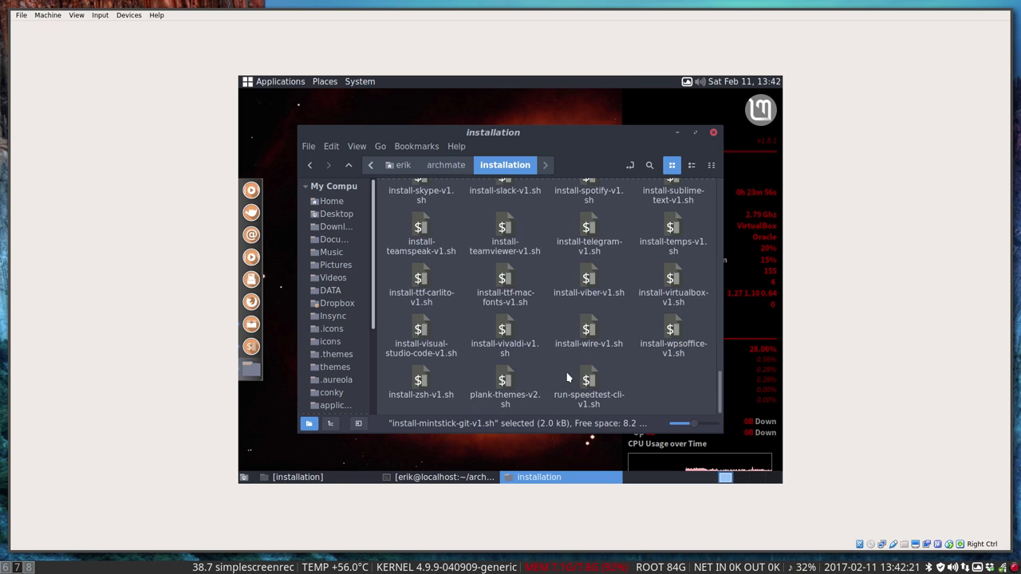
# Point out install-spotify-v1.sh and install-vivaldi-v1.sh among the scripts, and close the file manager window.
pyautogui.scroll(2, 568, 377)
pyautogui.click(589, 275)
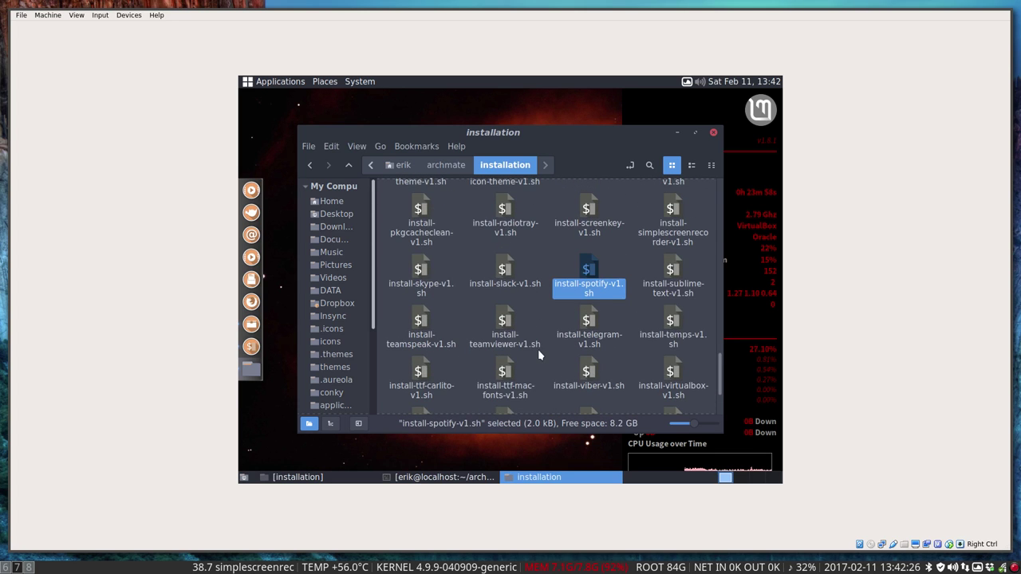
pyautogui.scroll(-1, 538, 355)
pyautogui.scroll(-1, 538, 354)
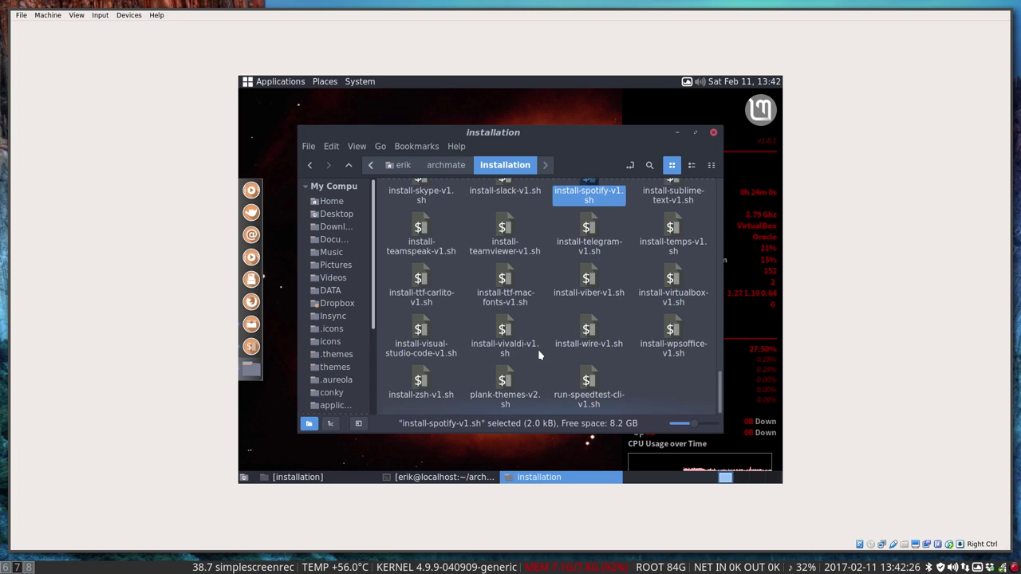
pyautogui.click(504, 339)
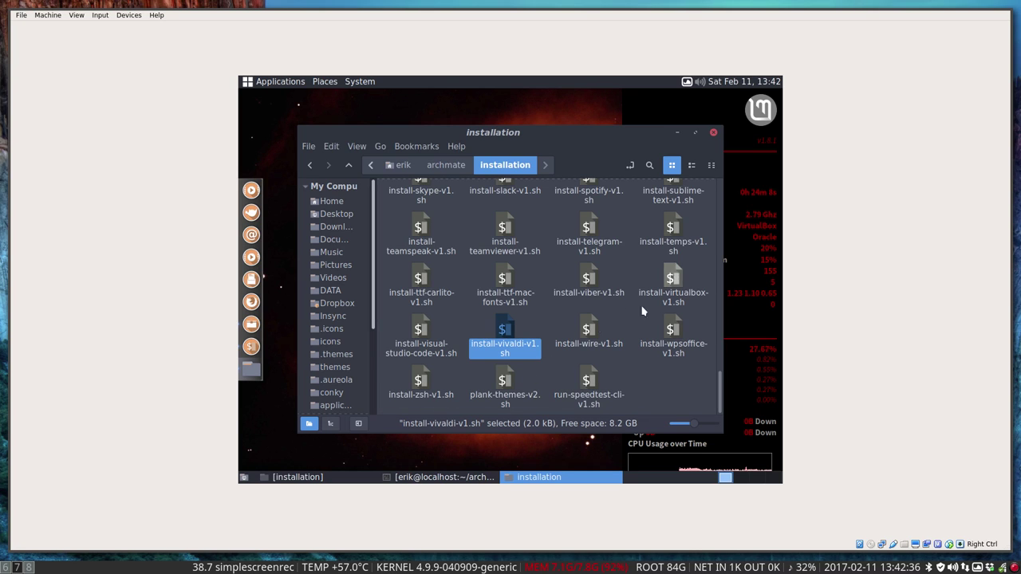
pyautogui.scroll(3, 630, 290)
pyautogui.scroll(10, 630, 289)
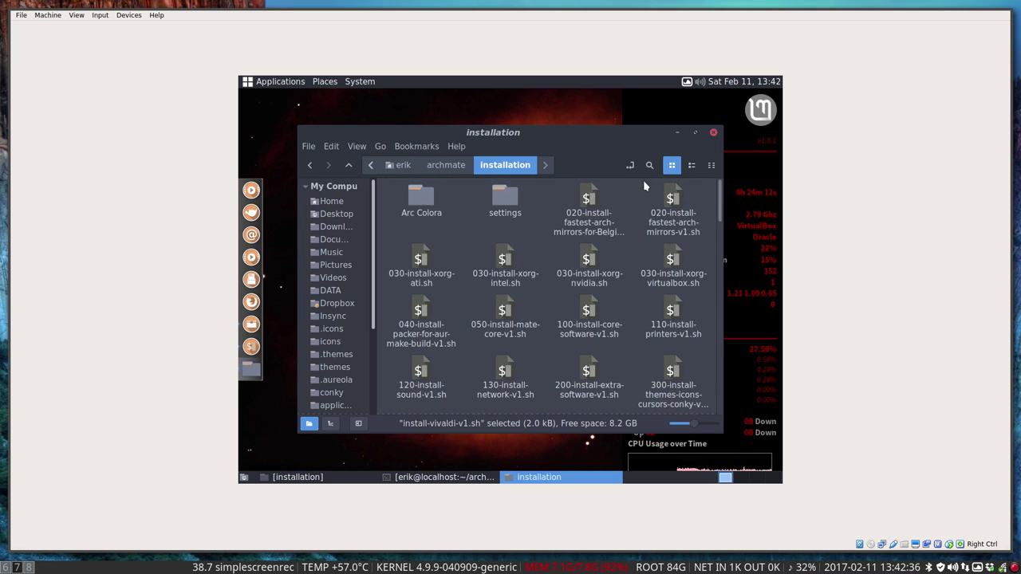
pyautogui.click(713, 132)
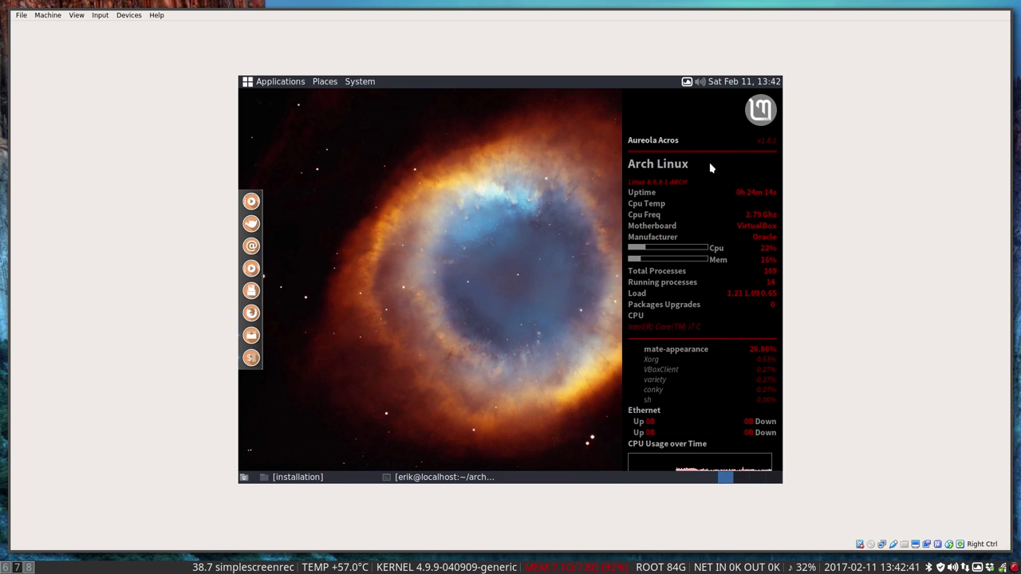